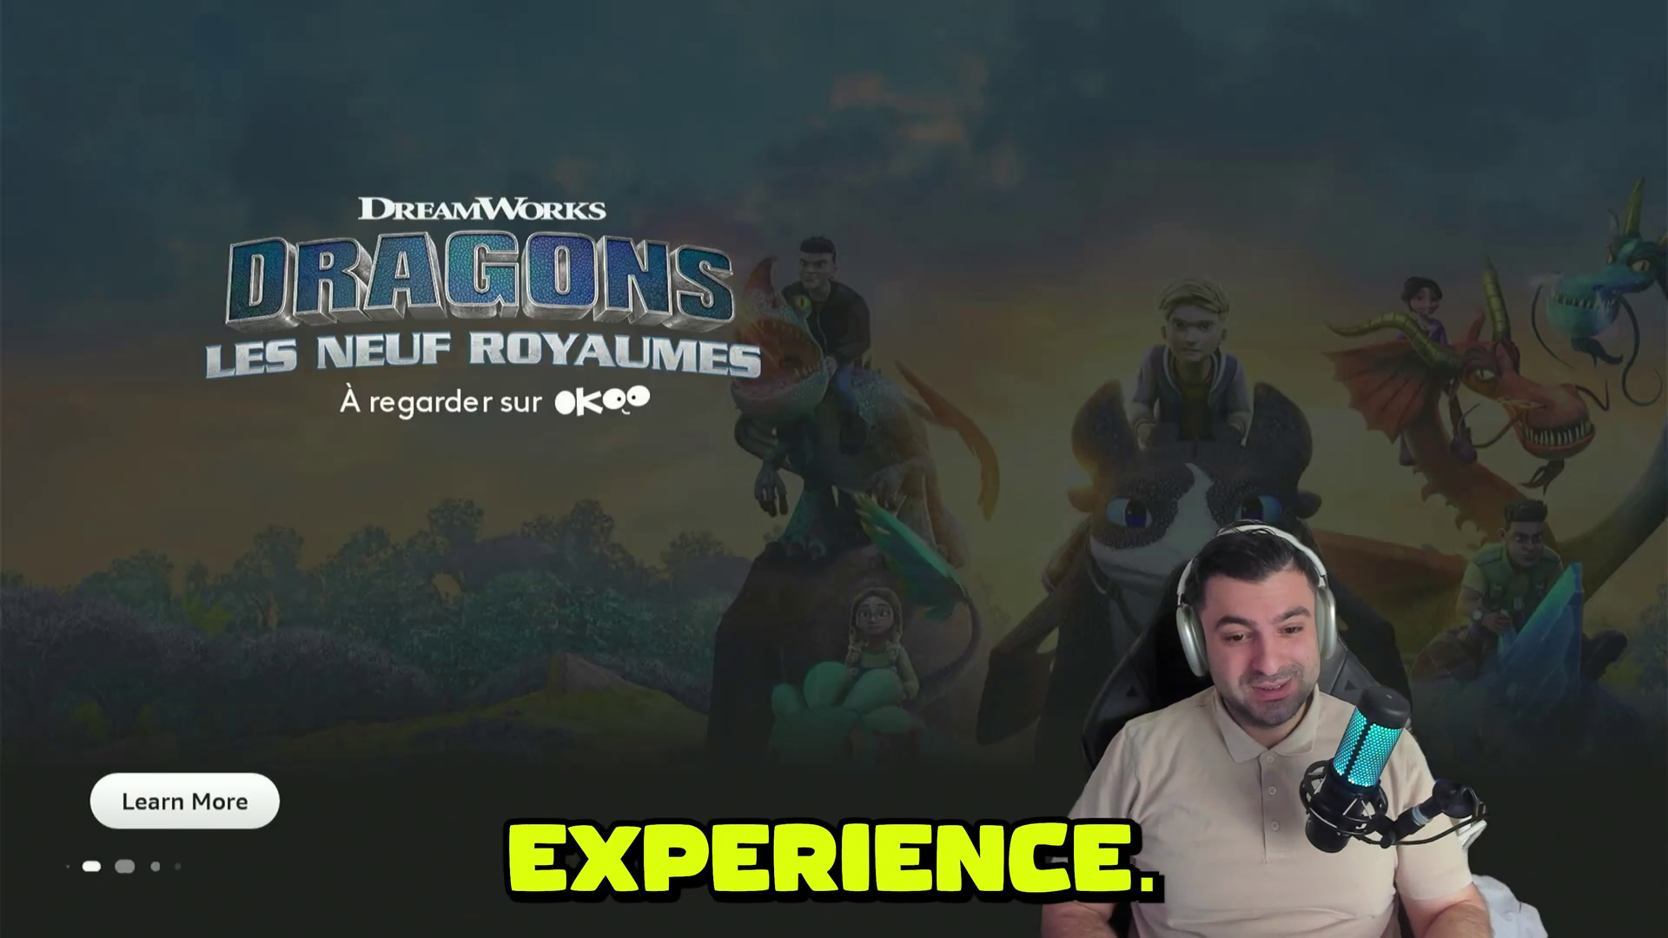
pyautogui.press('Down')
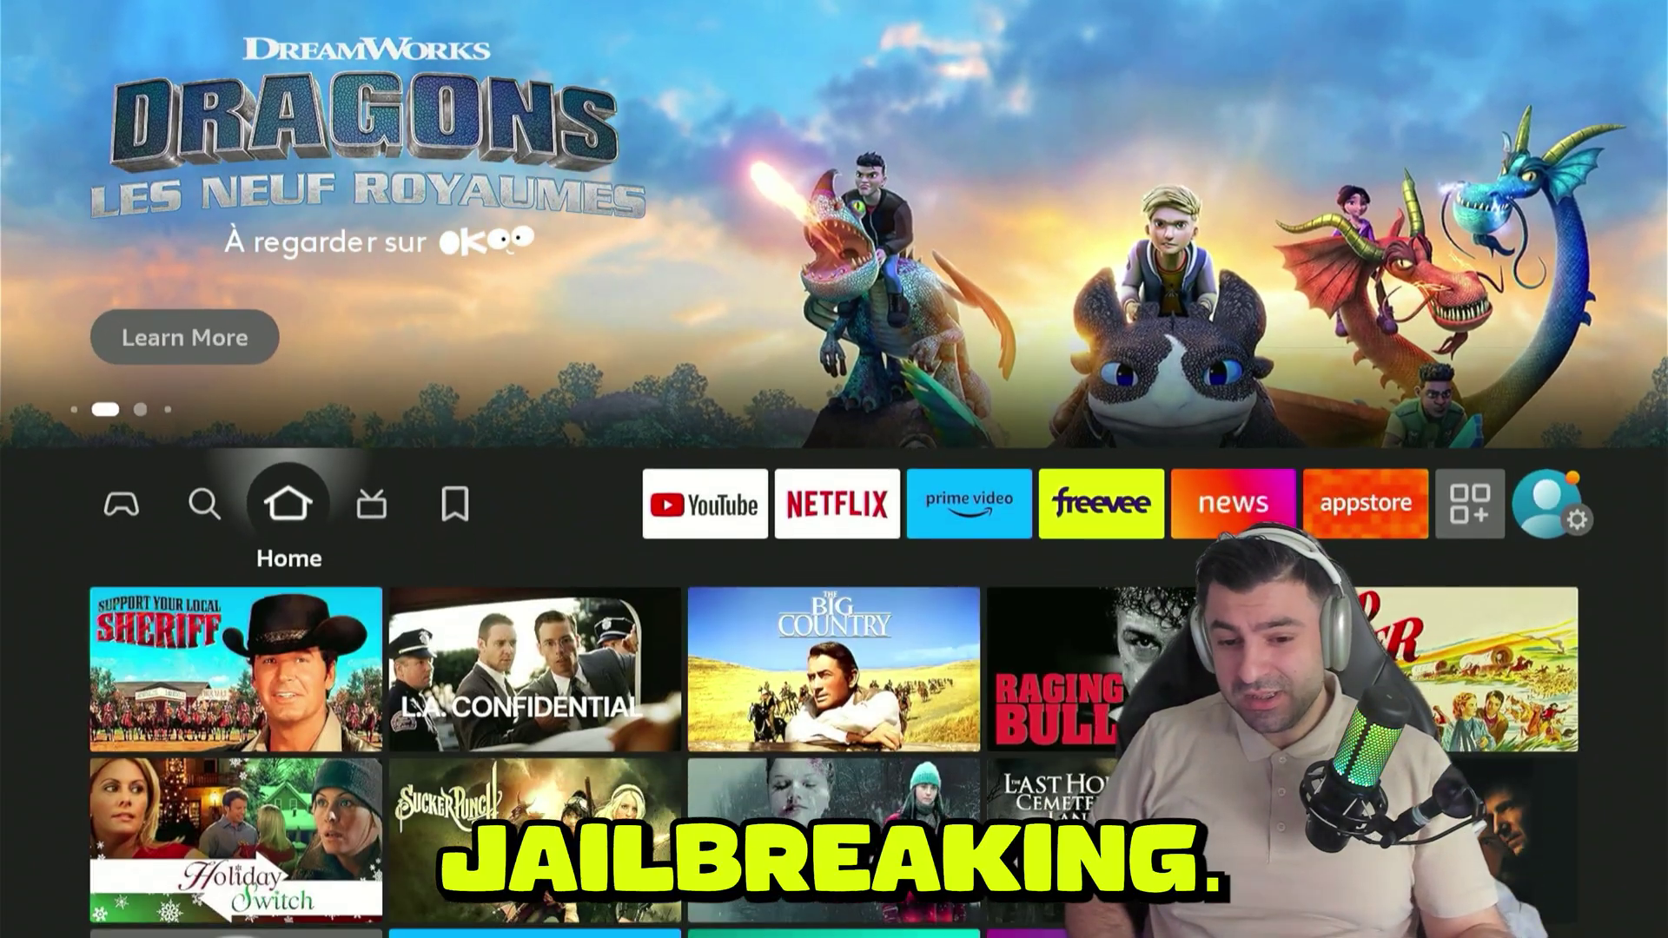
pyautogui.press('Right')
pyautogui.press('Right')
pyautogui.press('Right')
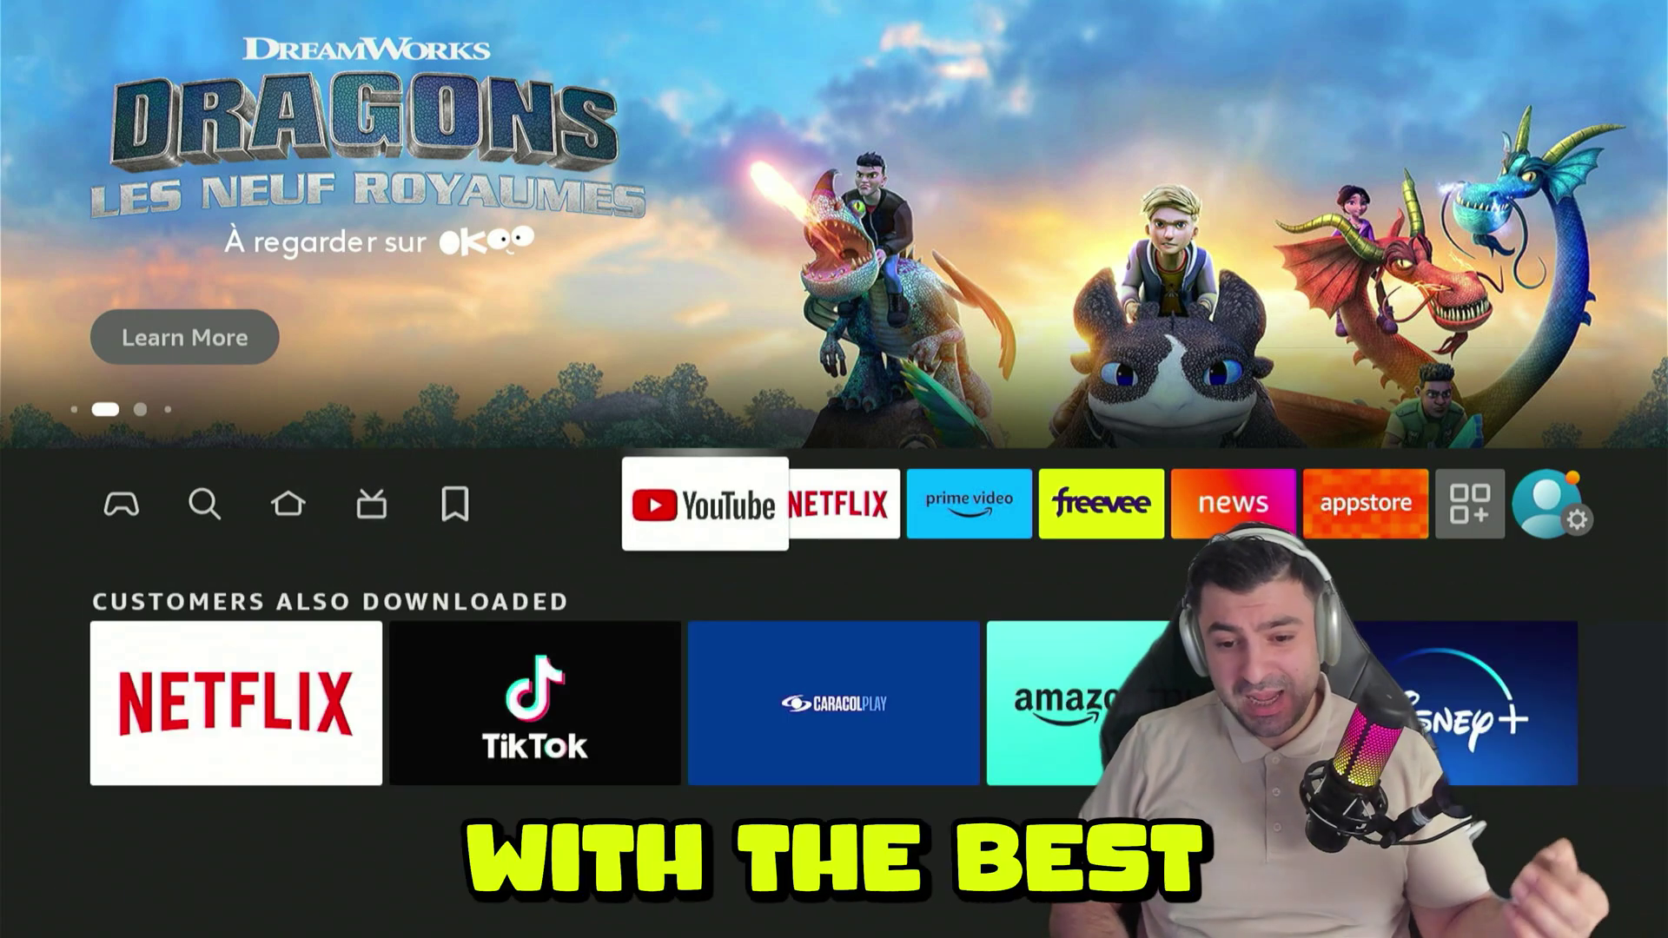
pyautogui.press('Right')
pyautogui.press('Right')
pyautogui.press('Right')
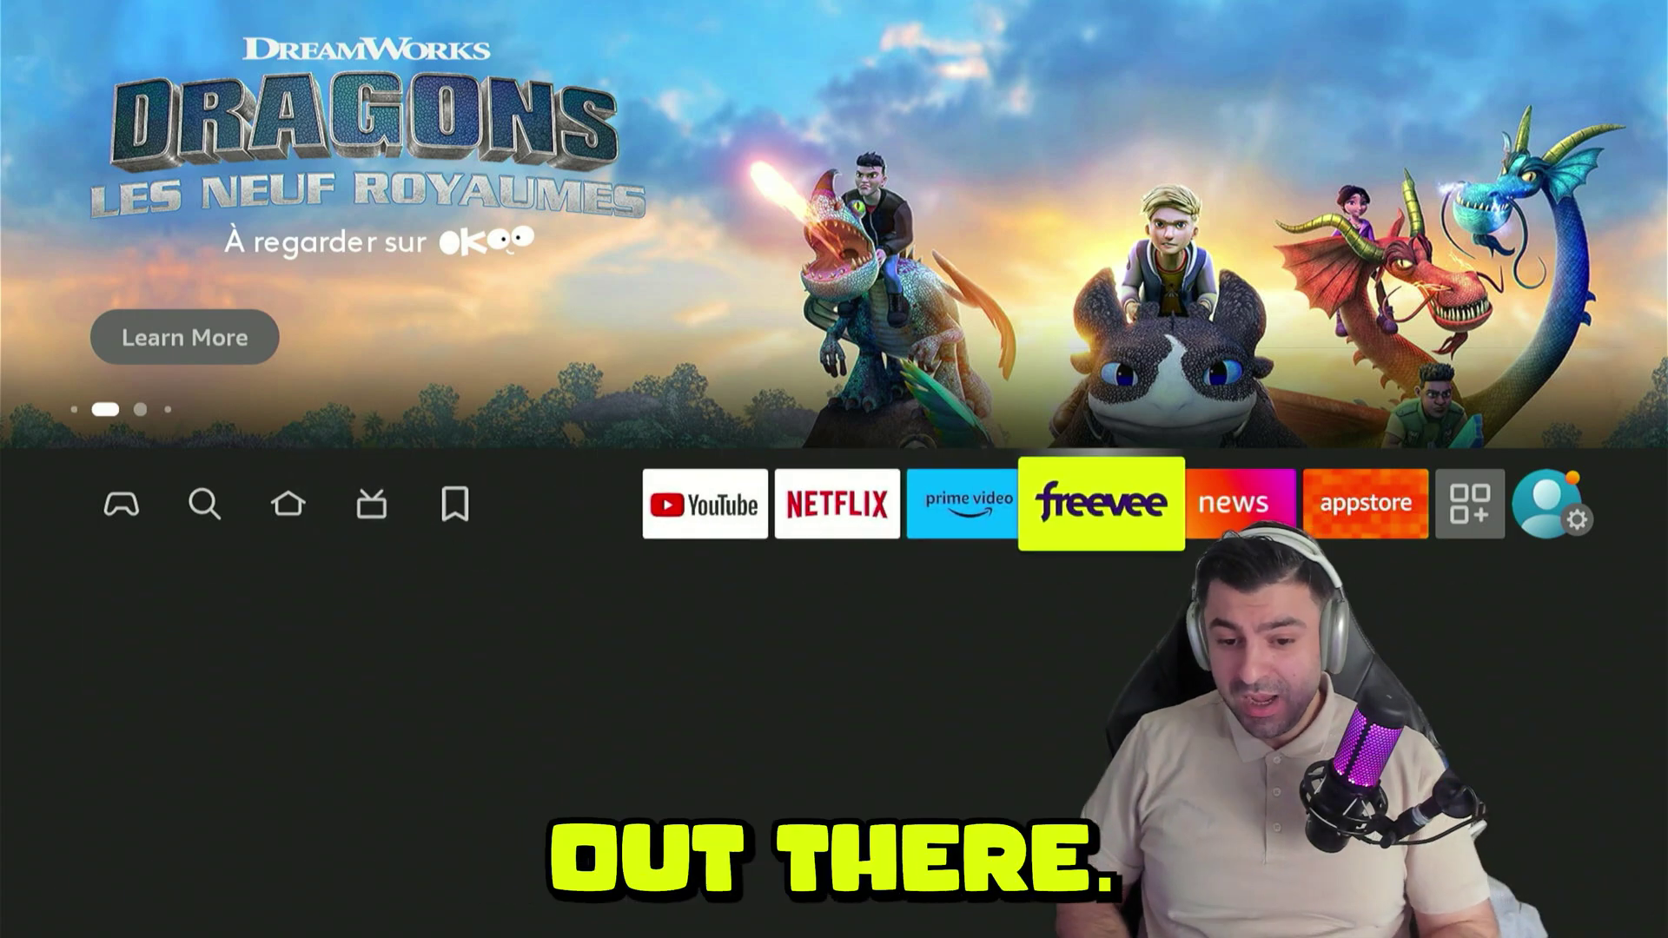
pyautogui.press('Right')
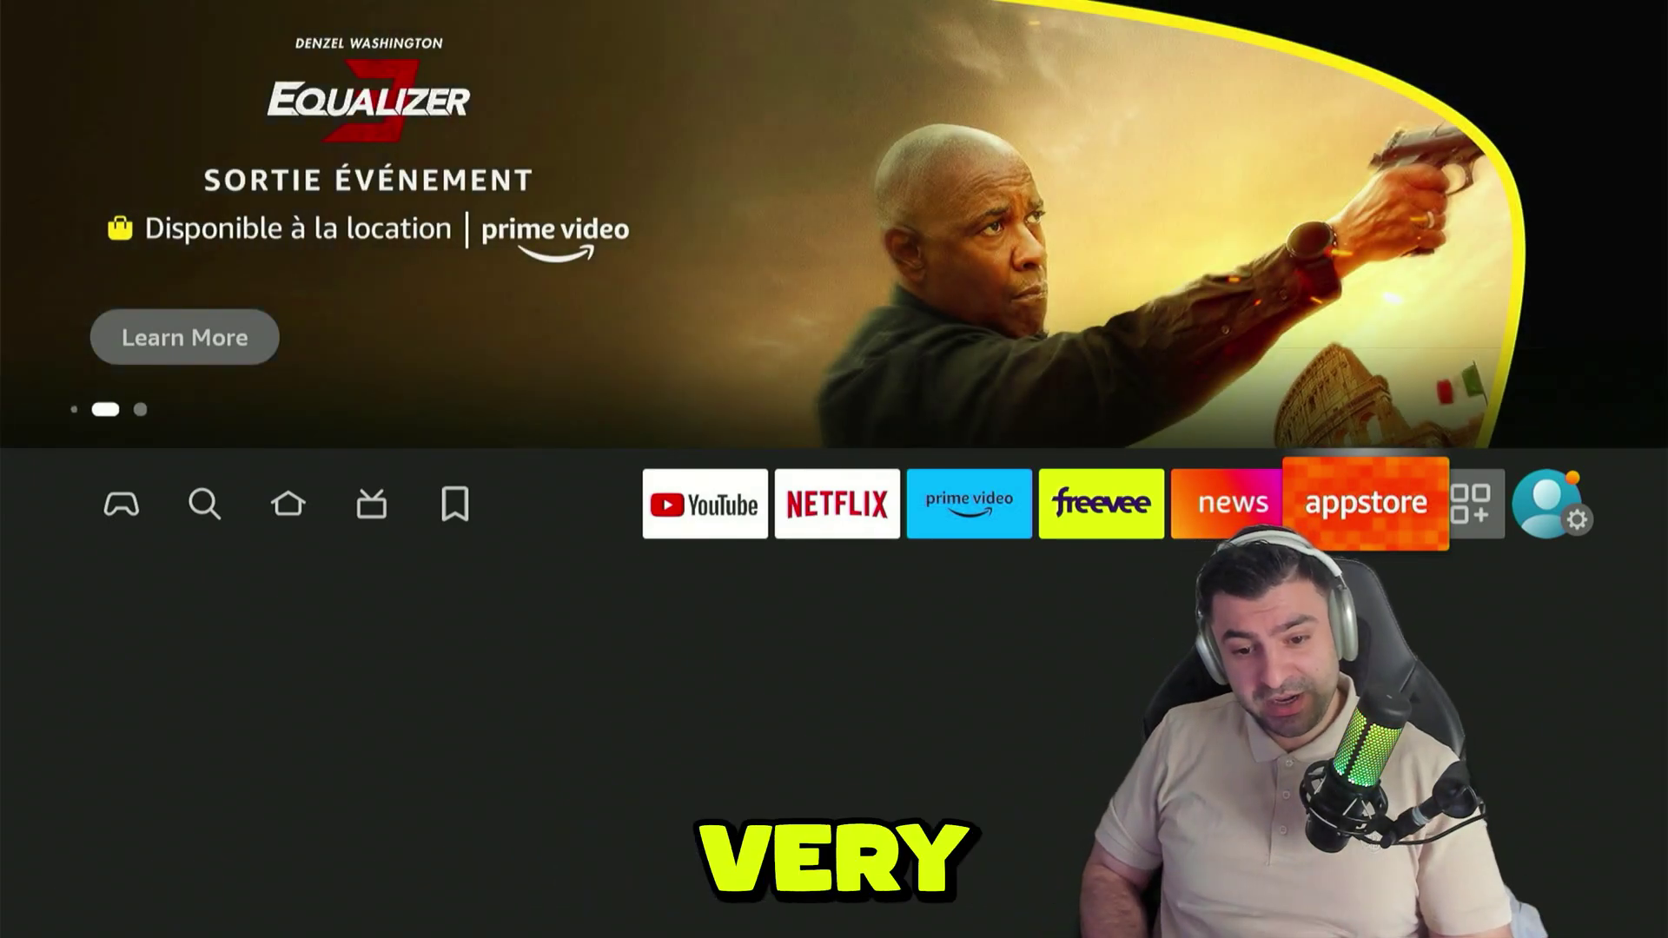
pyautogui.press('Left')
pyautogui.press('Left')
pyautogui.press('Left')
pyautogui.press('Left')
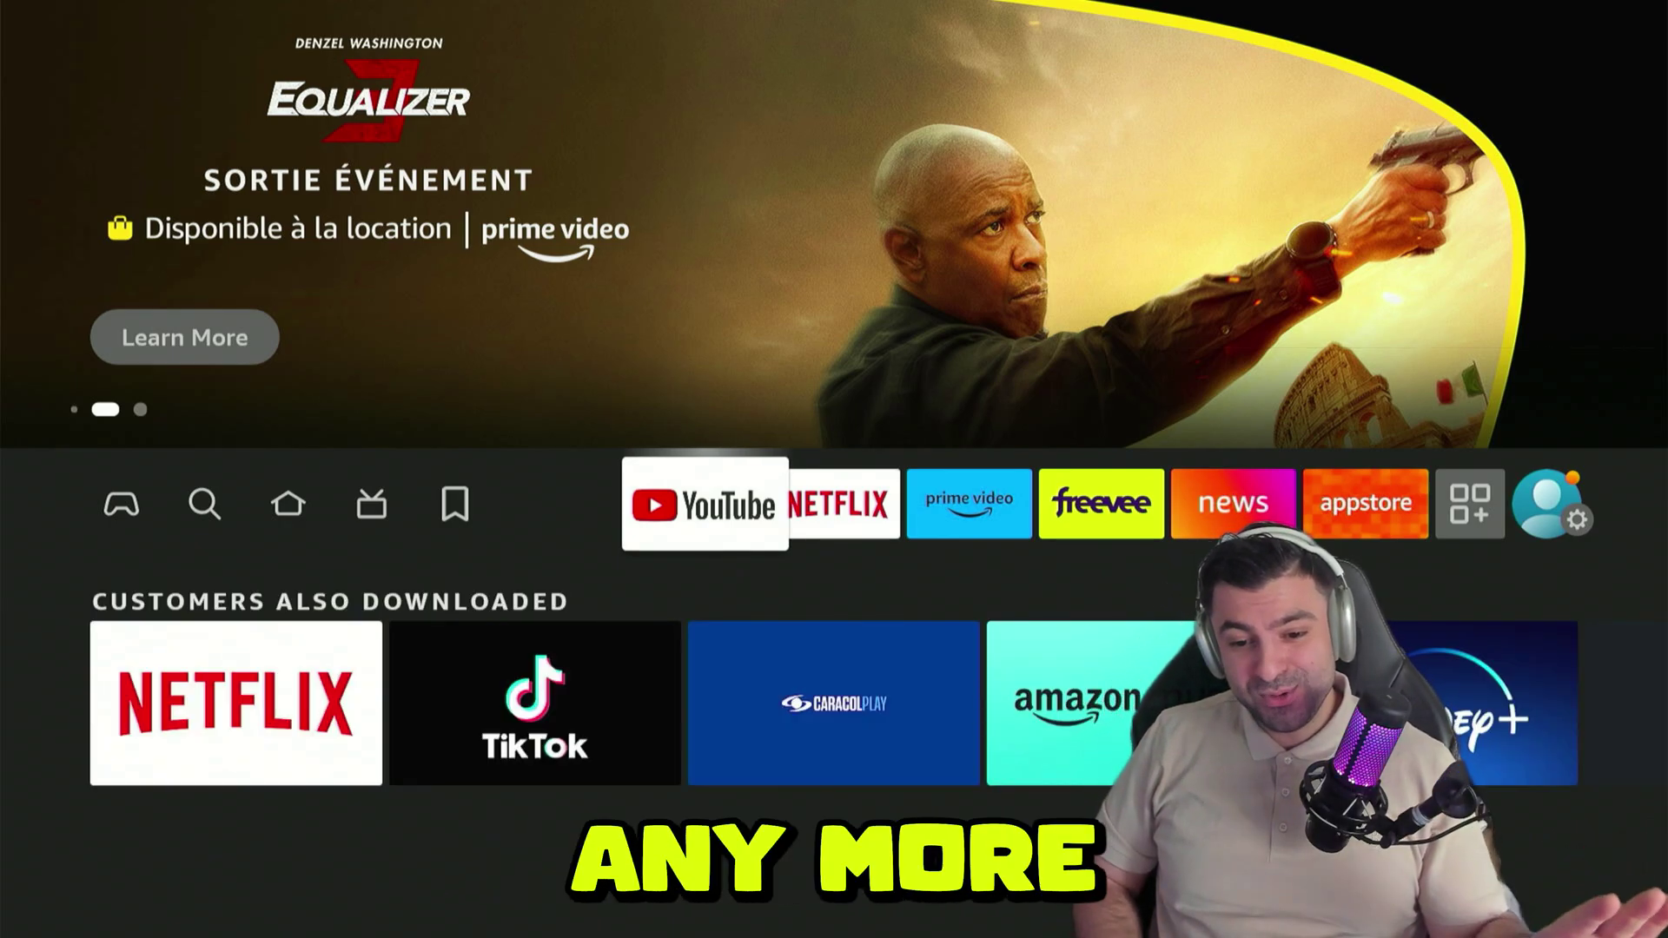
pyautogui.press('Right')
pyautogui.press('Right')
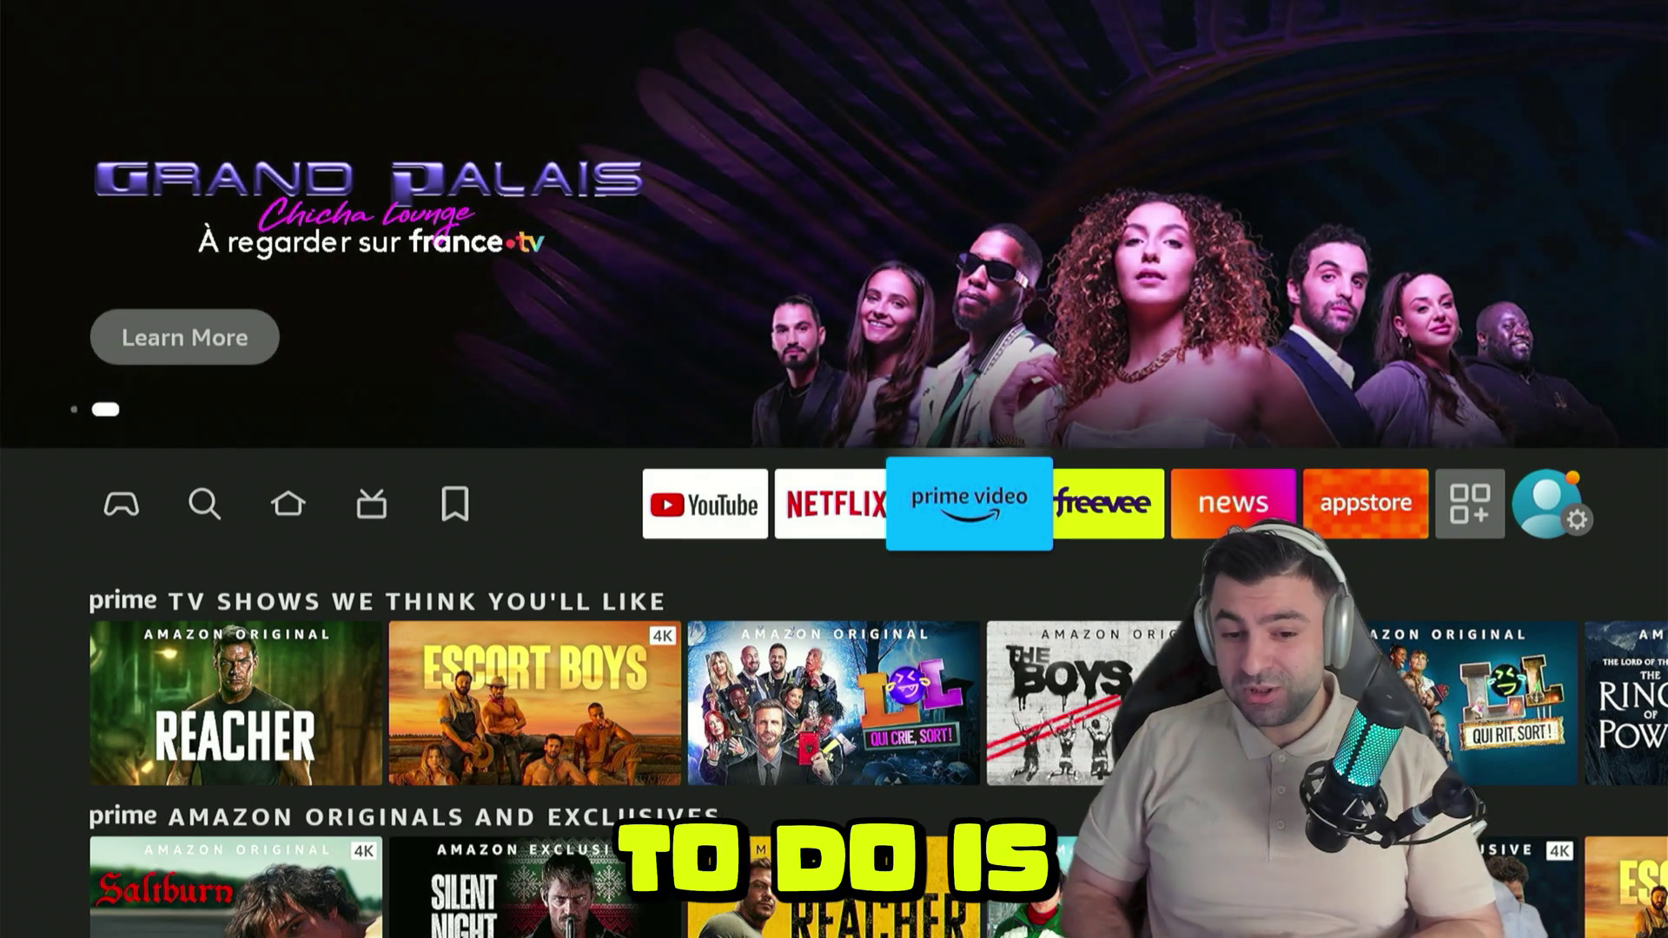
# Step: Open the My Fire TV page in the device settings
pyautogui.press('Right')
pyautogui.press('Right')
pyautogui.press('Right')
pyautogui.press('Right')
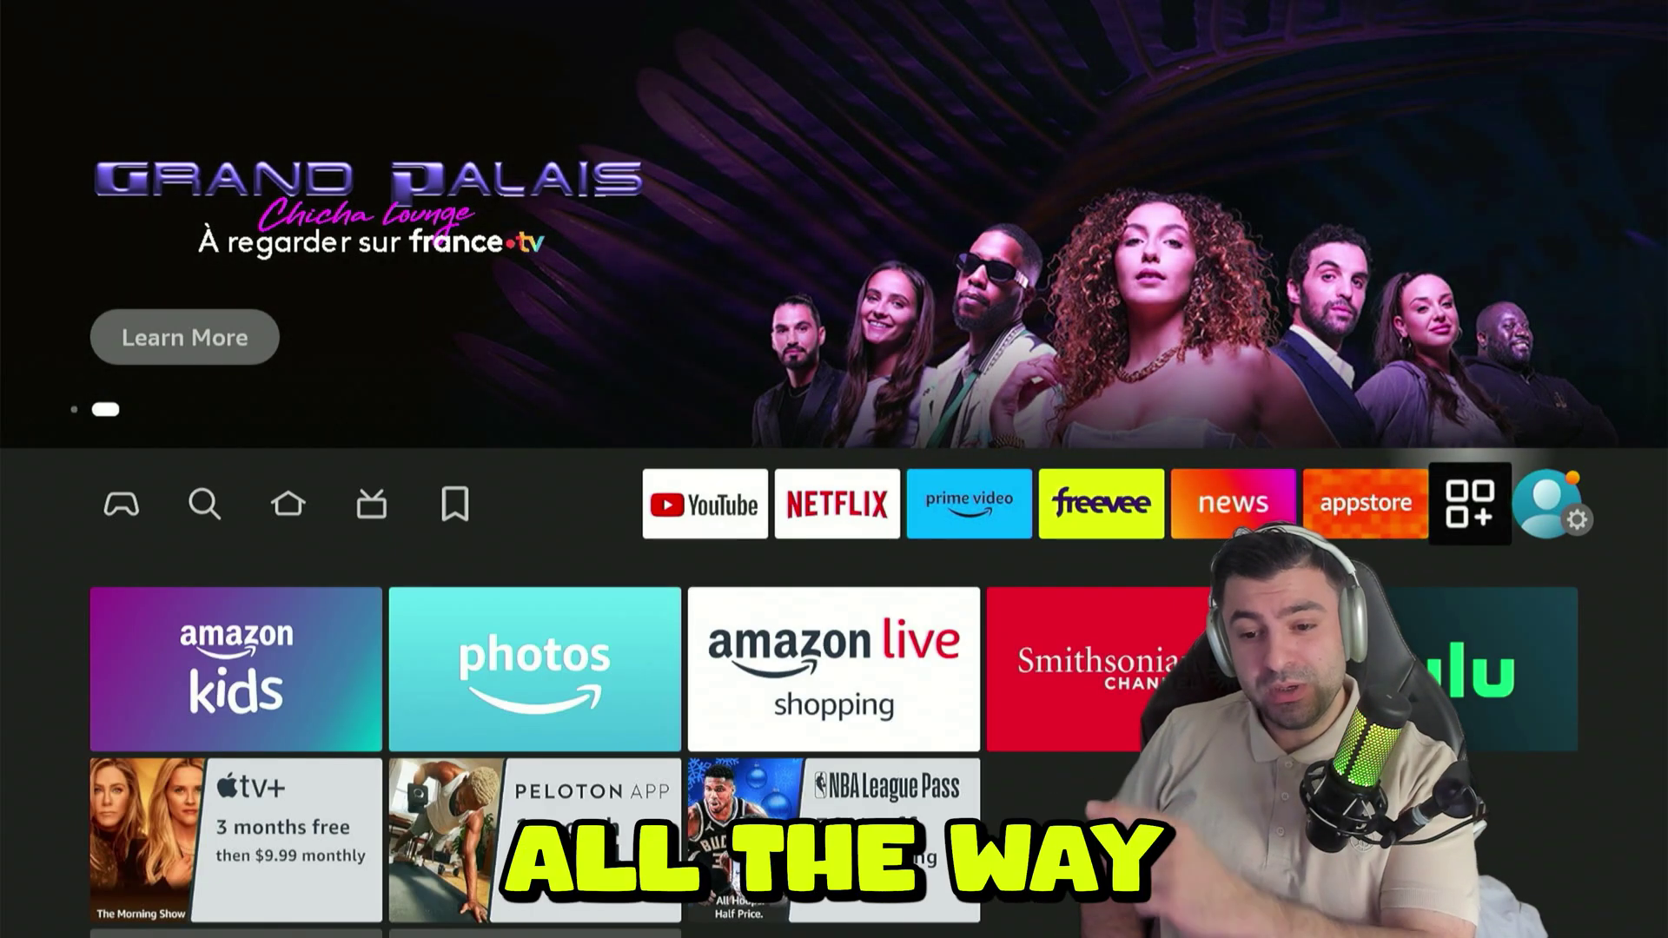
pyautogui.press('Right')
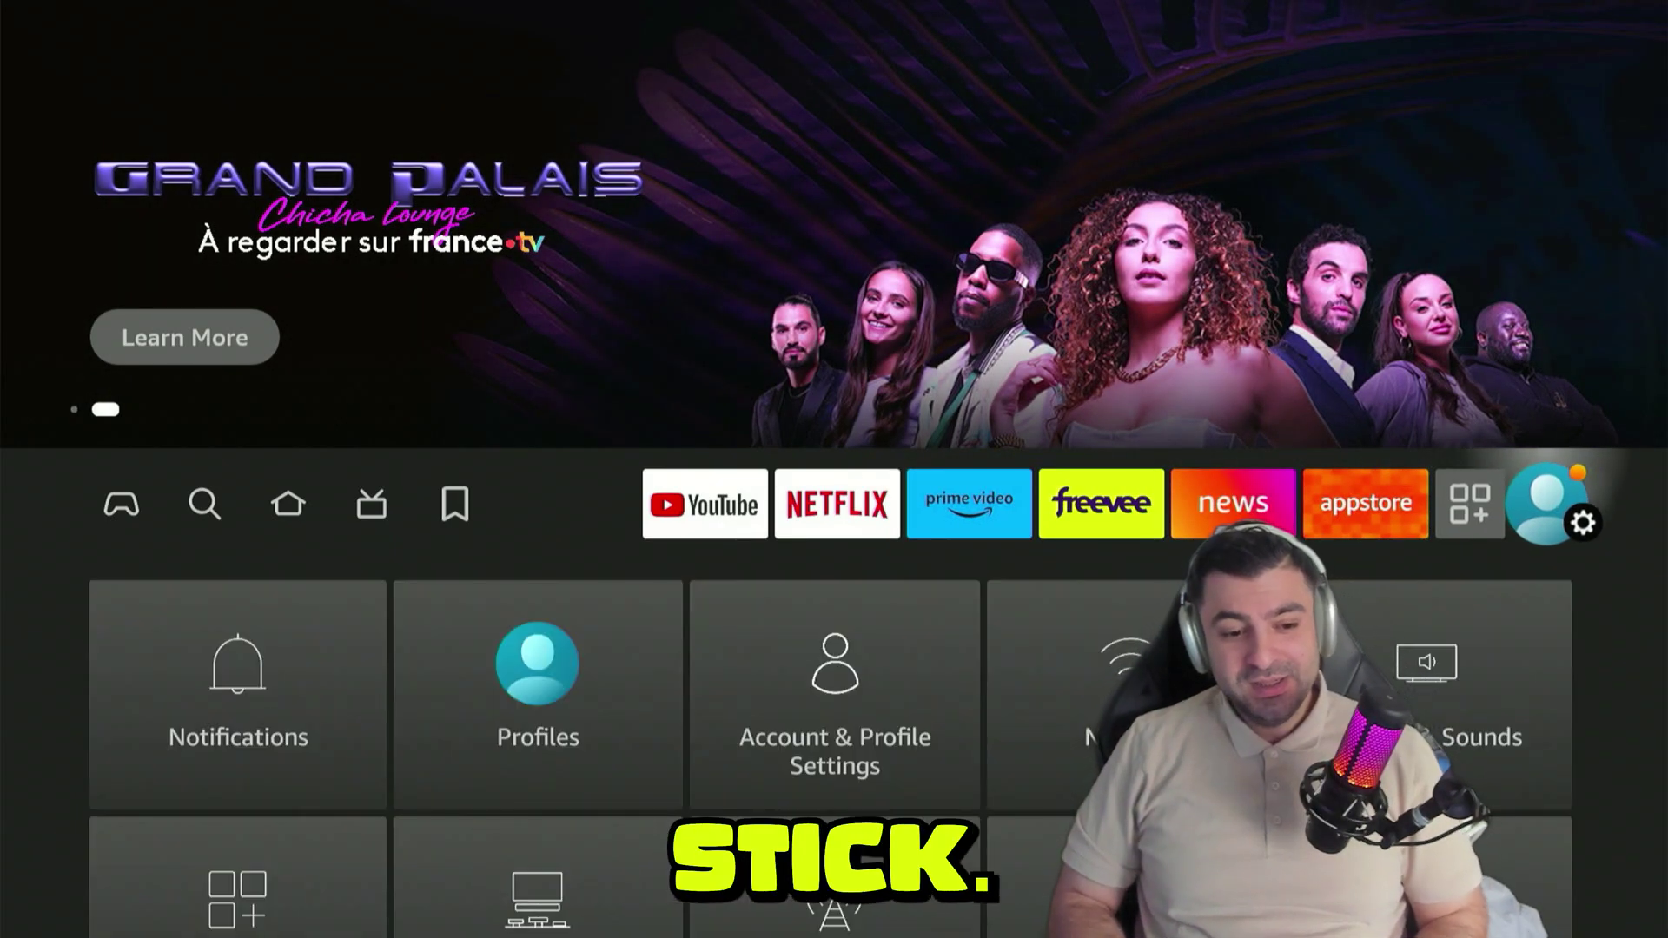
pyautogui.press('Down')
pyautogui.press('Down')
pyautogui.press('Down')
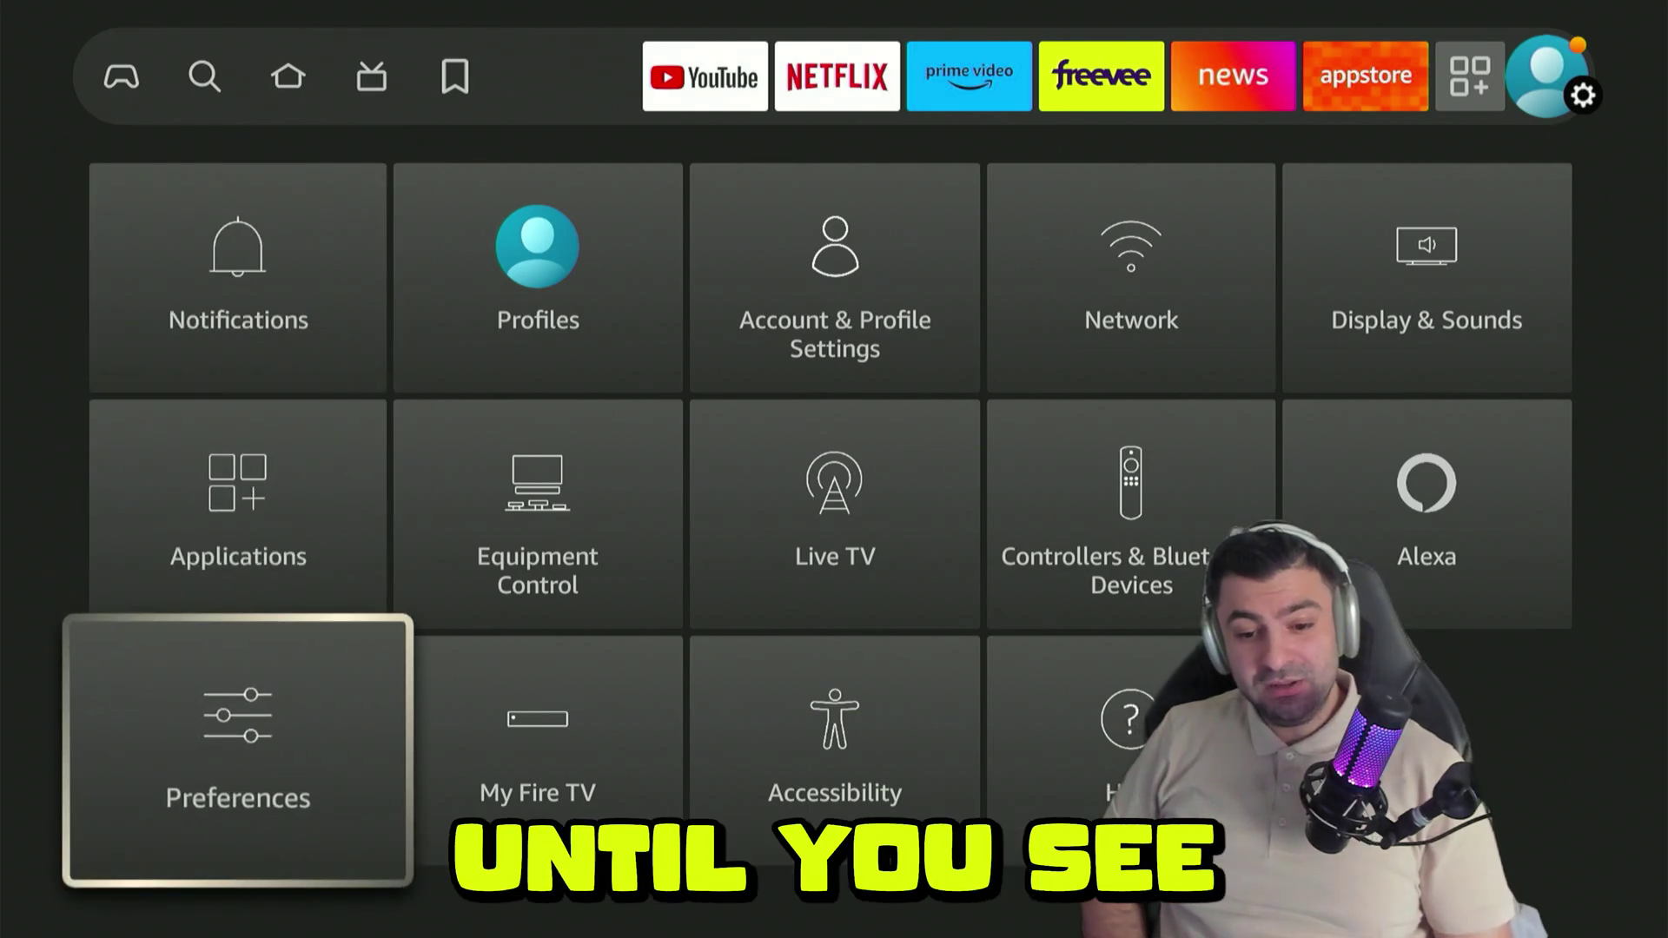
pyautogui.press('Right')
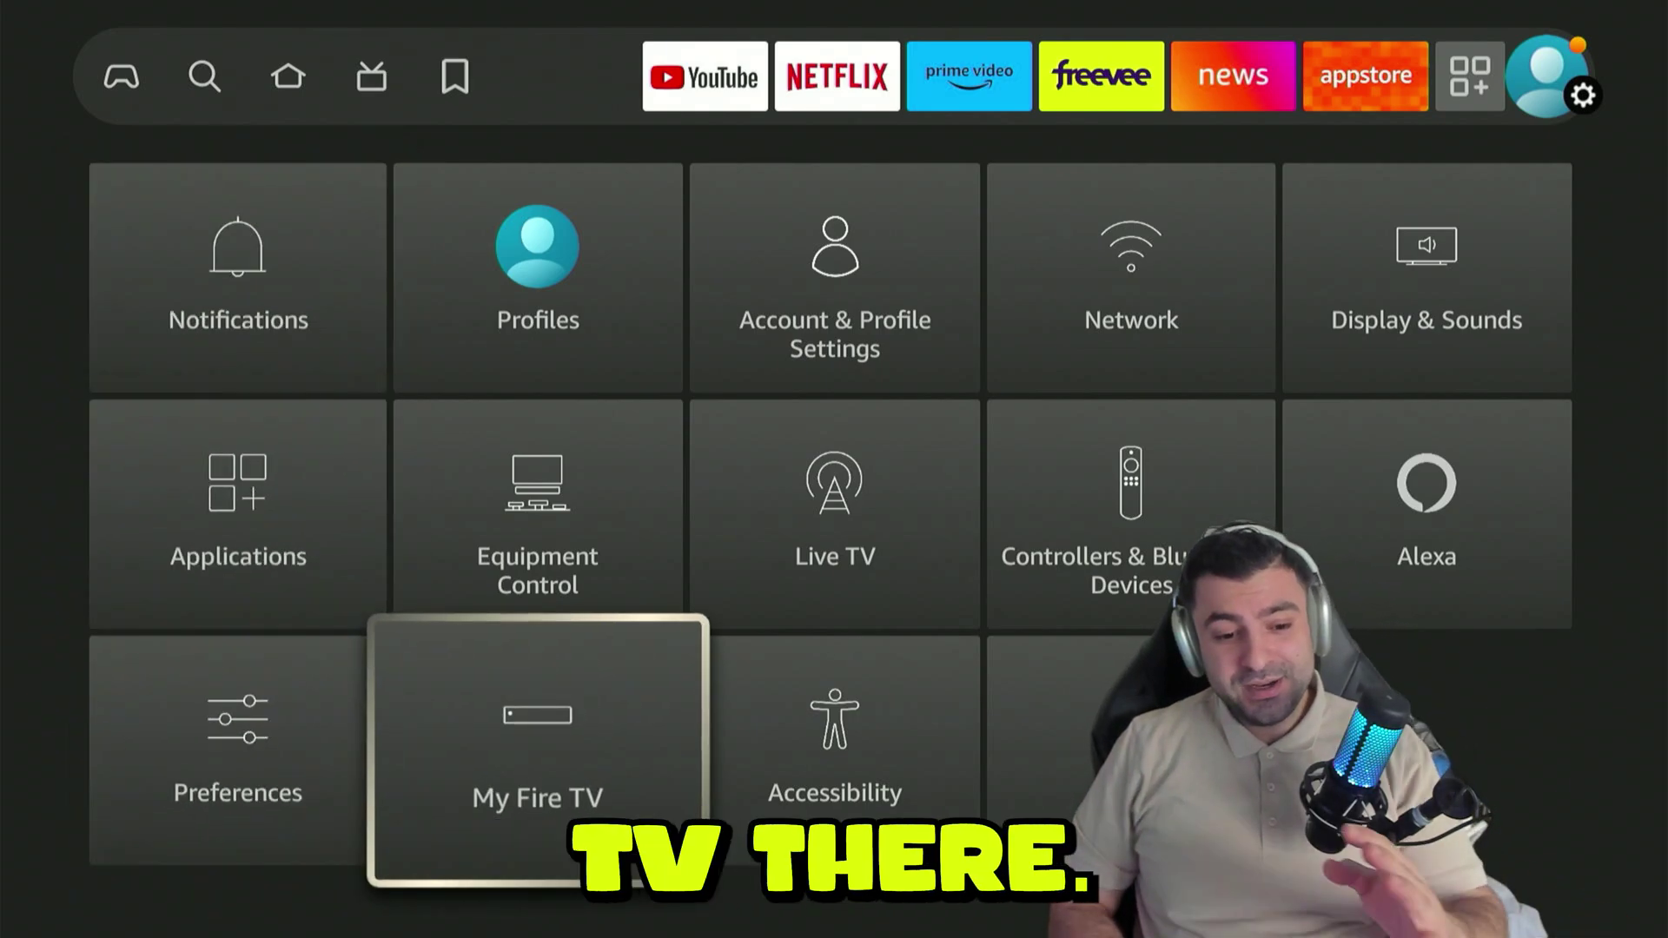
pyautogui.press('Return')
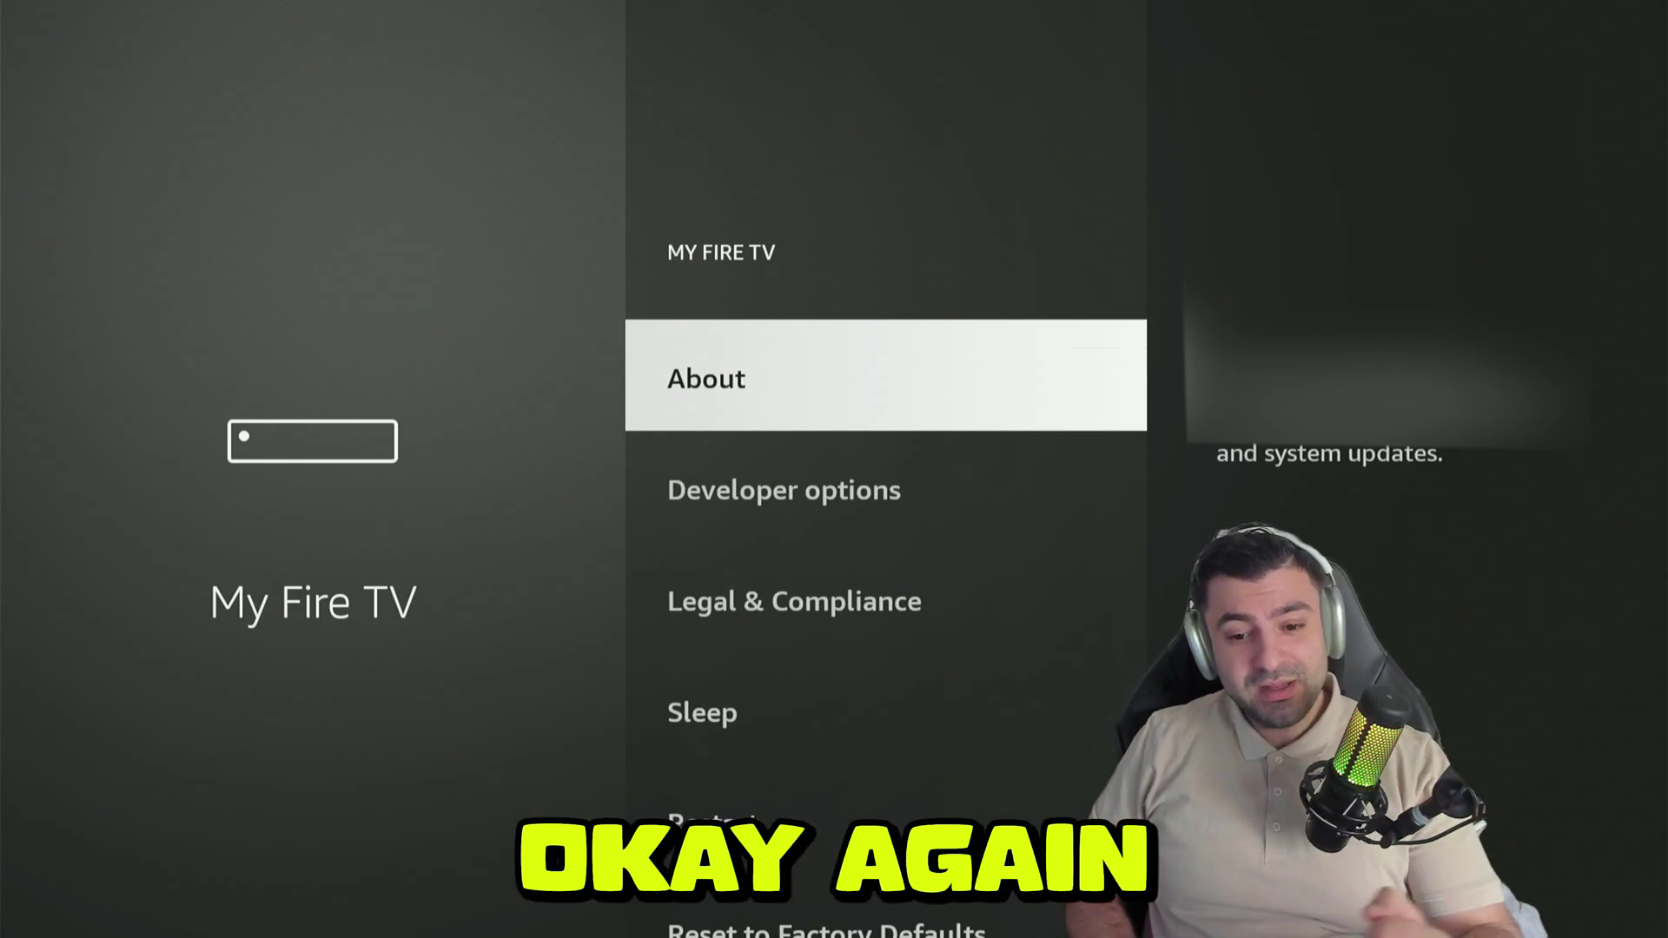
# Step: Unlock the developer options by repeatedly selecting the Fire TV Stick 4K Max device name under About
pyautogui.press('Return')
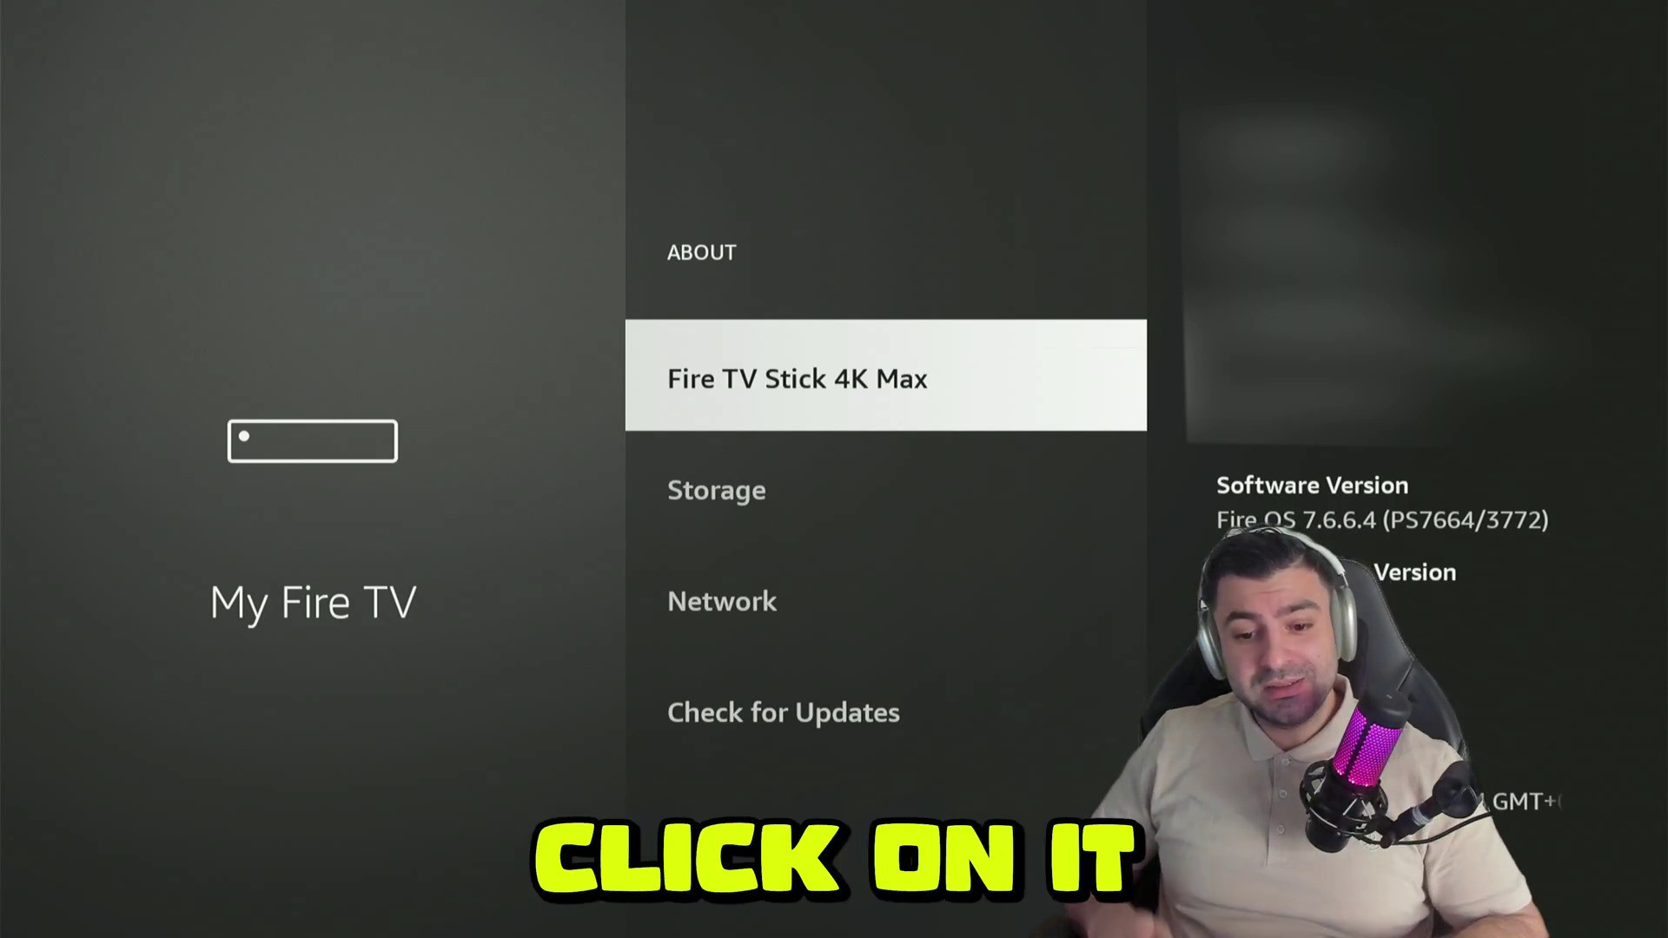
pyautogui.press('Return')
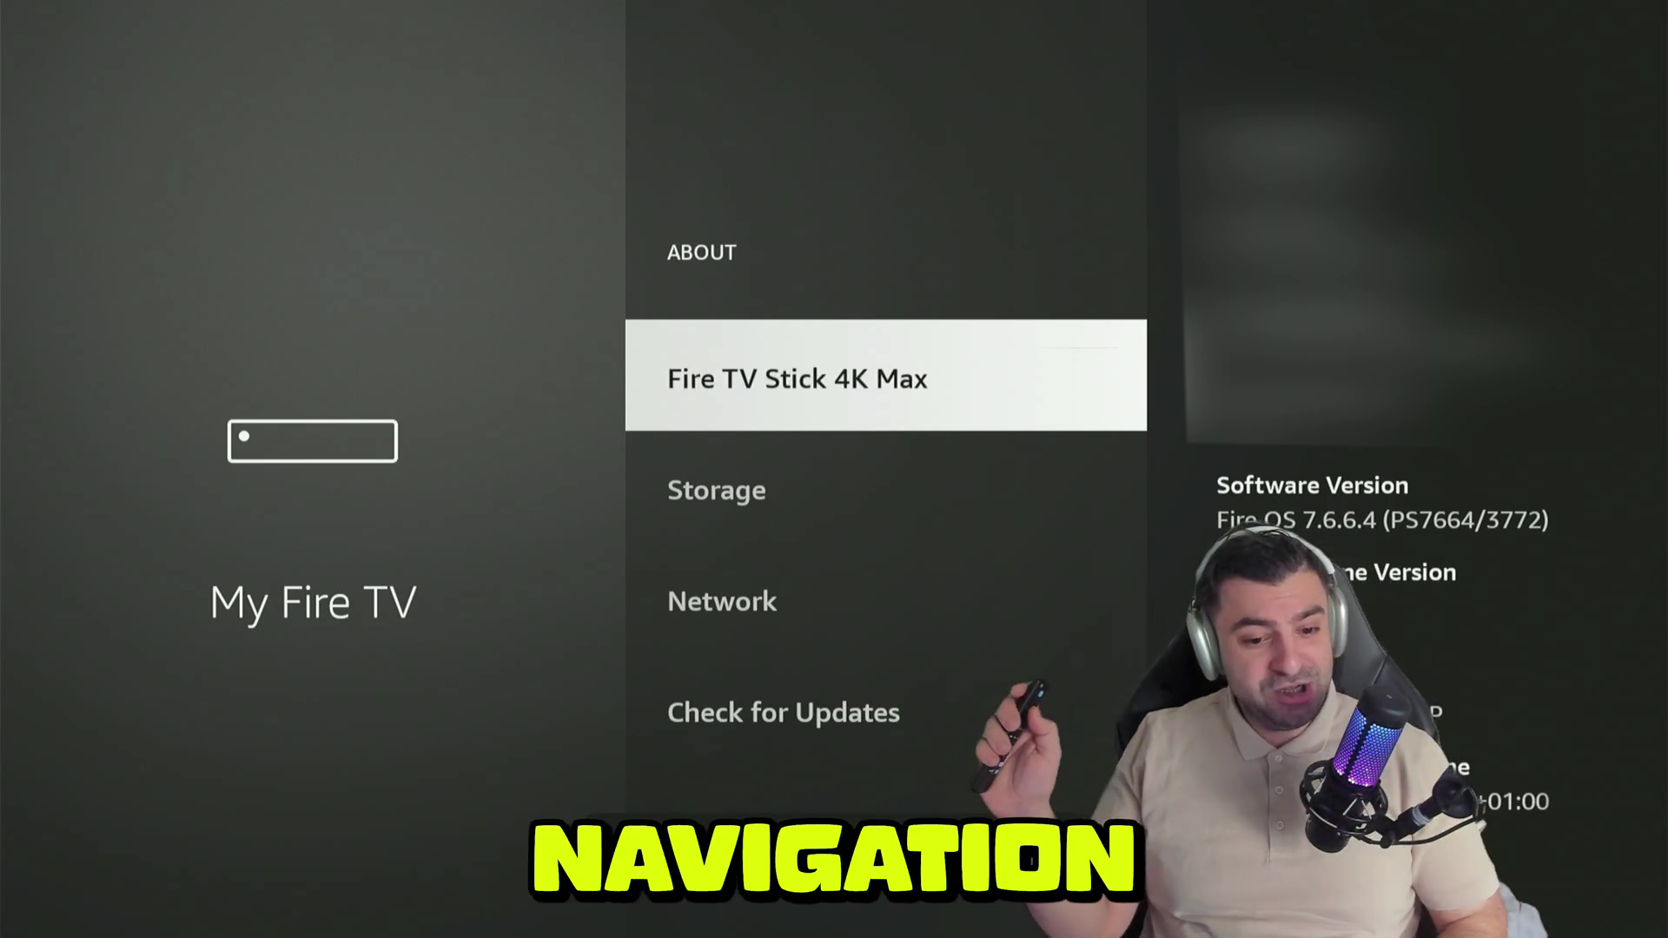
pyautogui.press('Return')
pyautogui.press('Return')
pyautogui.press('Return')
pyautogui.press('Return')
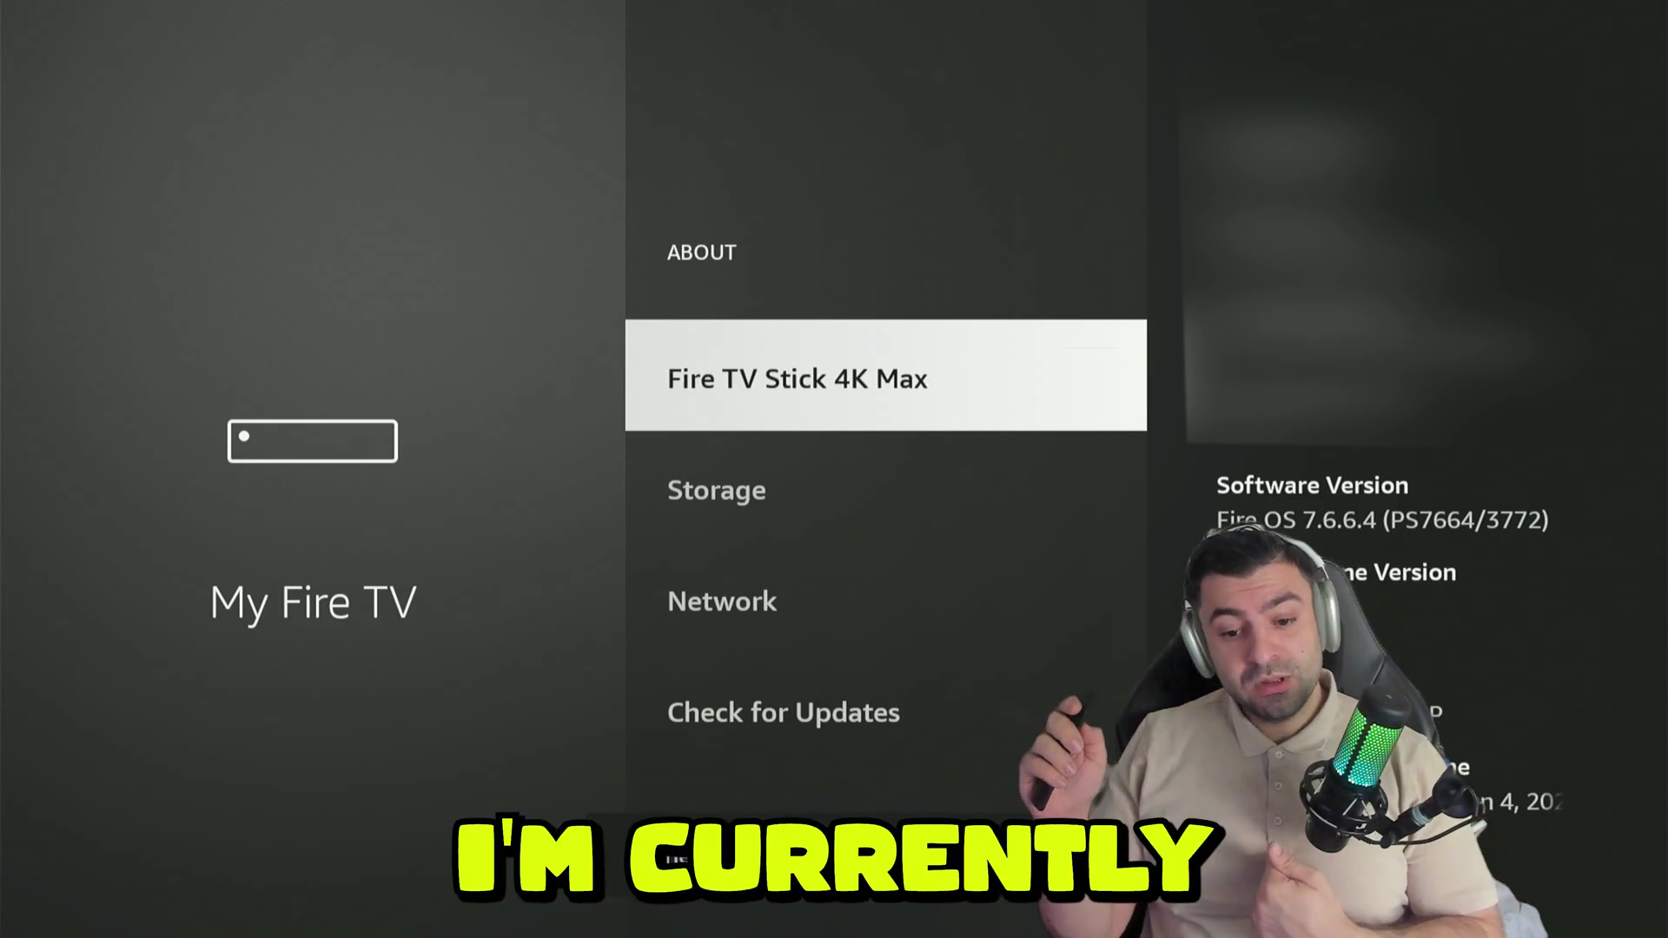
pyautogui.press('Return')
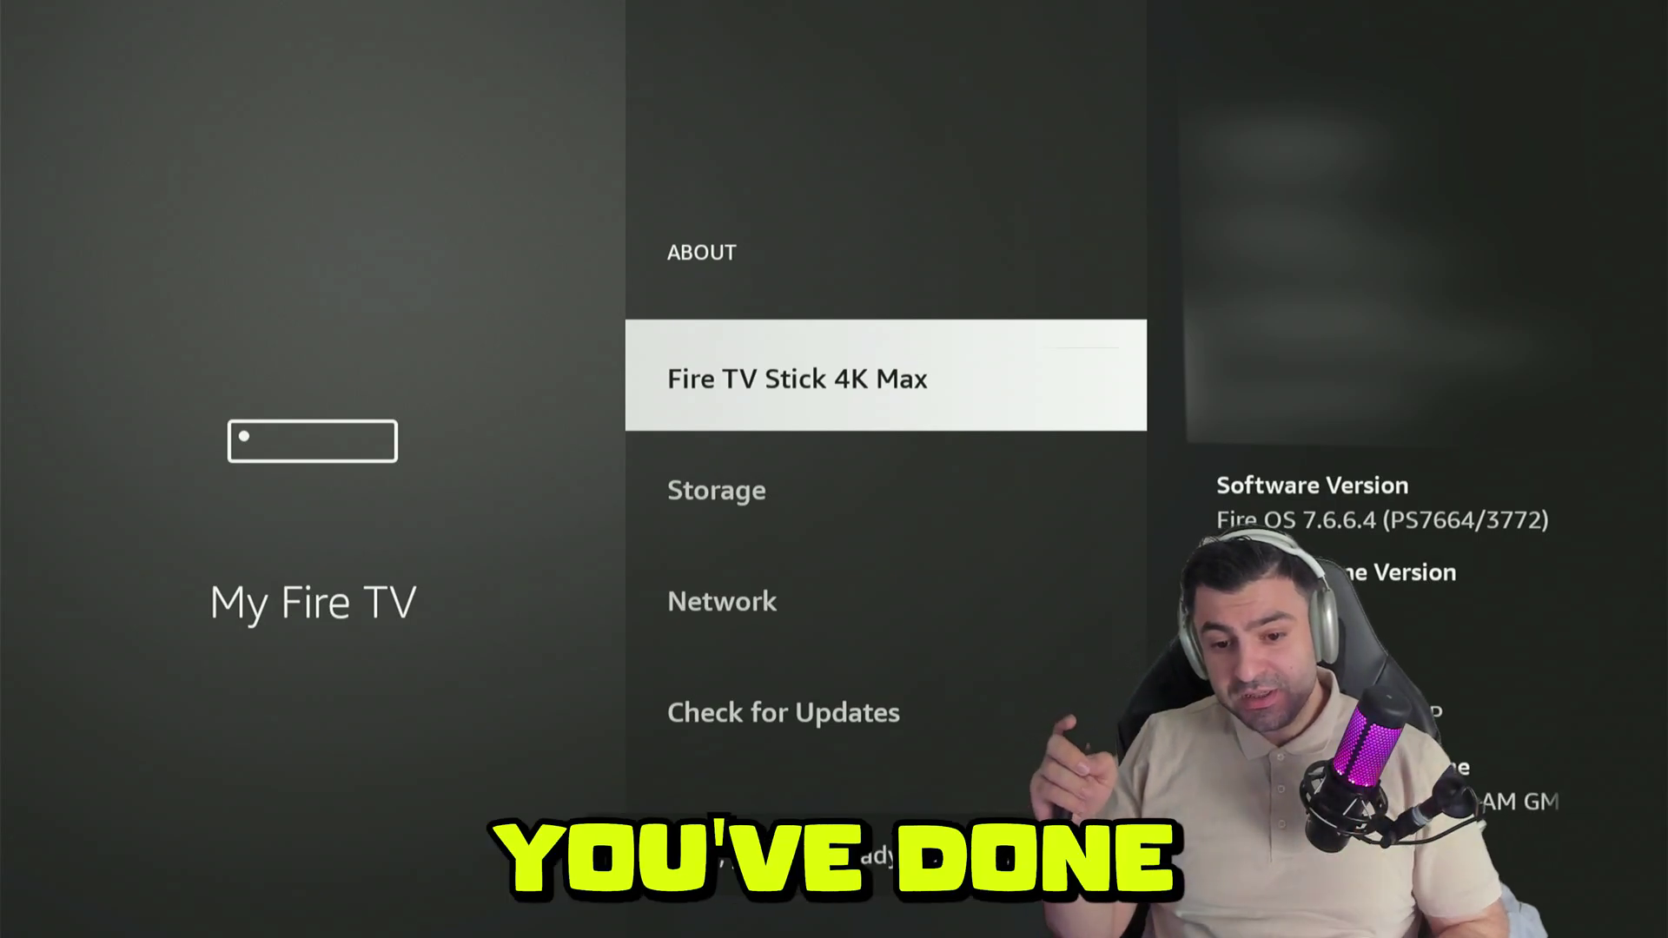
# Step: Go back to the My Fire TV list and open Developer options
pyautogui.press('Escape')
pyautogui.press('Down')
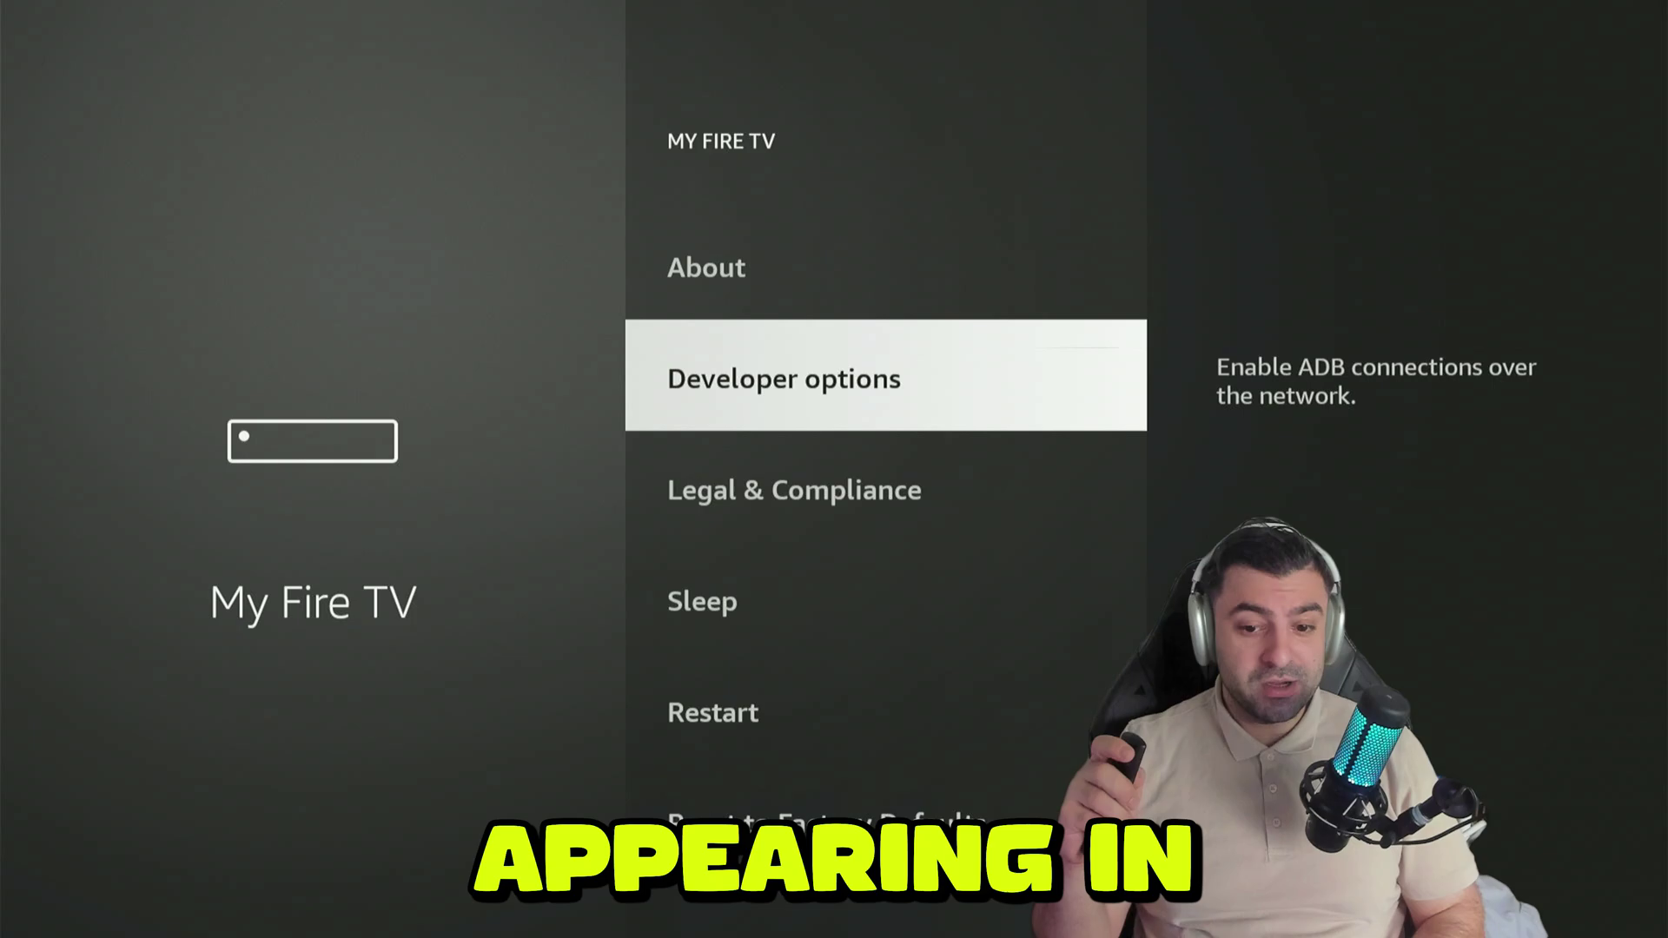
pyautogui.press('Return')
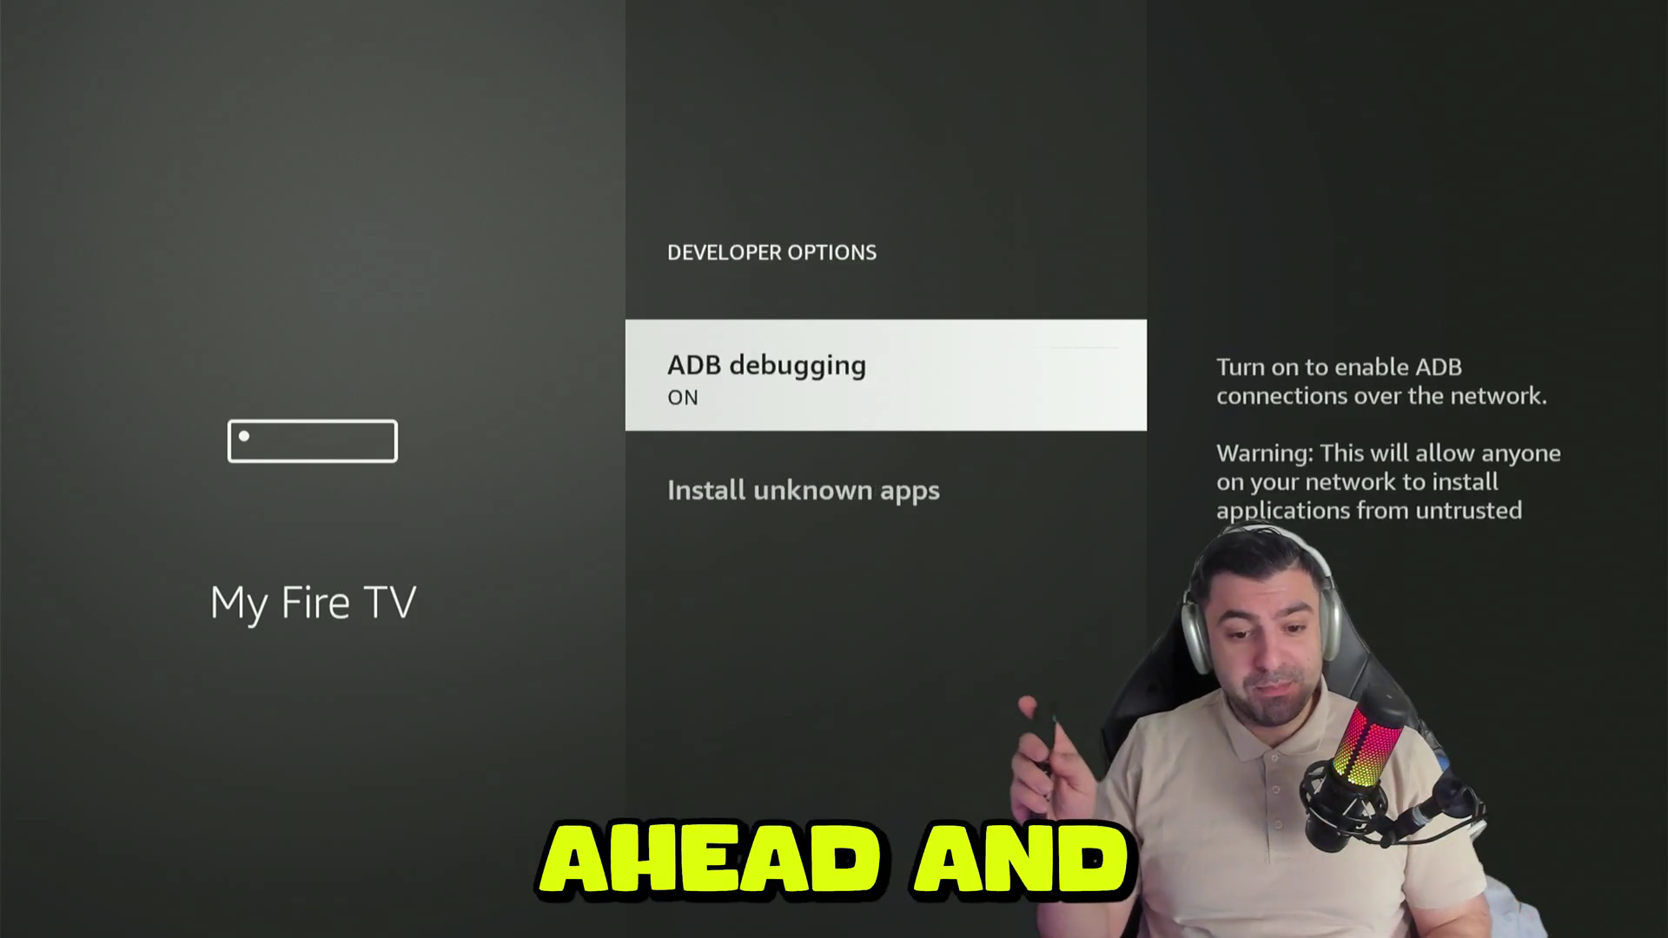
# Step: Return to the home screen, search for "D" and open the suggested Downloader app's page
pyautogui.press('Home')
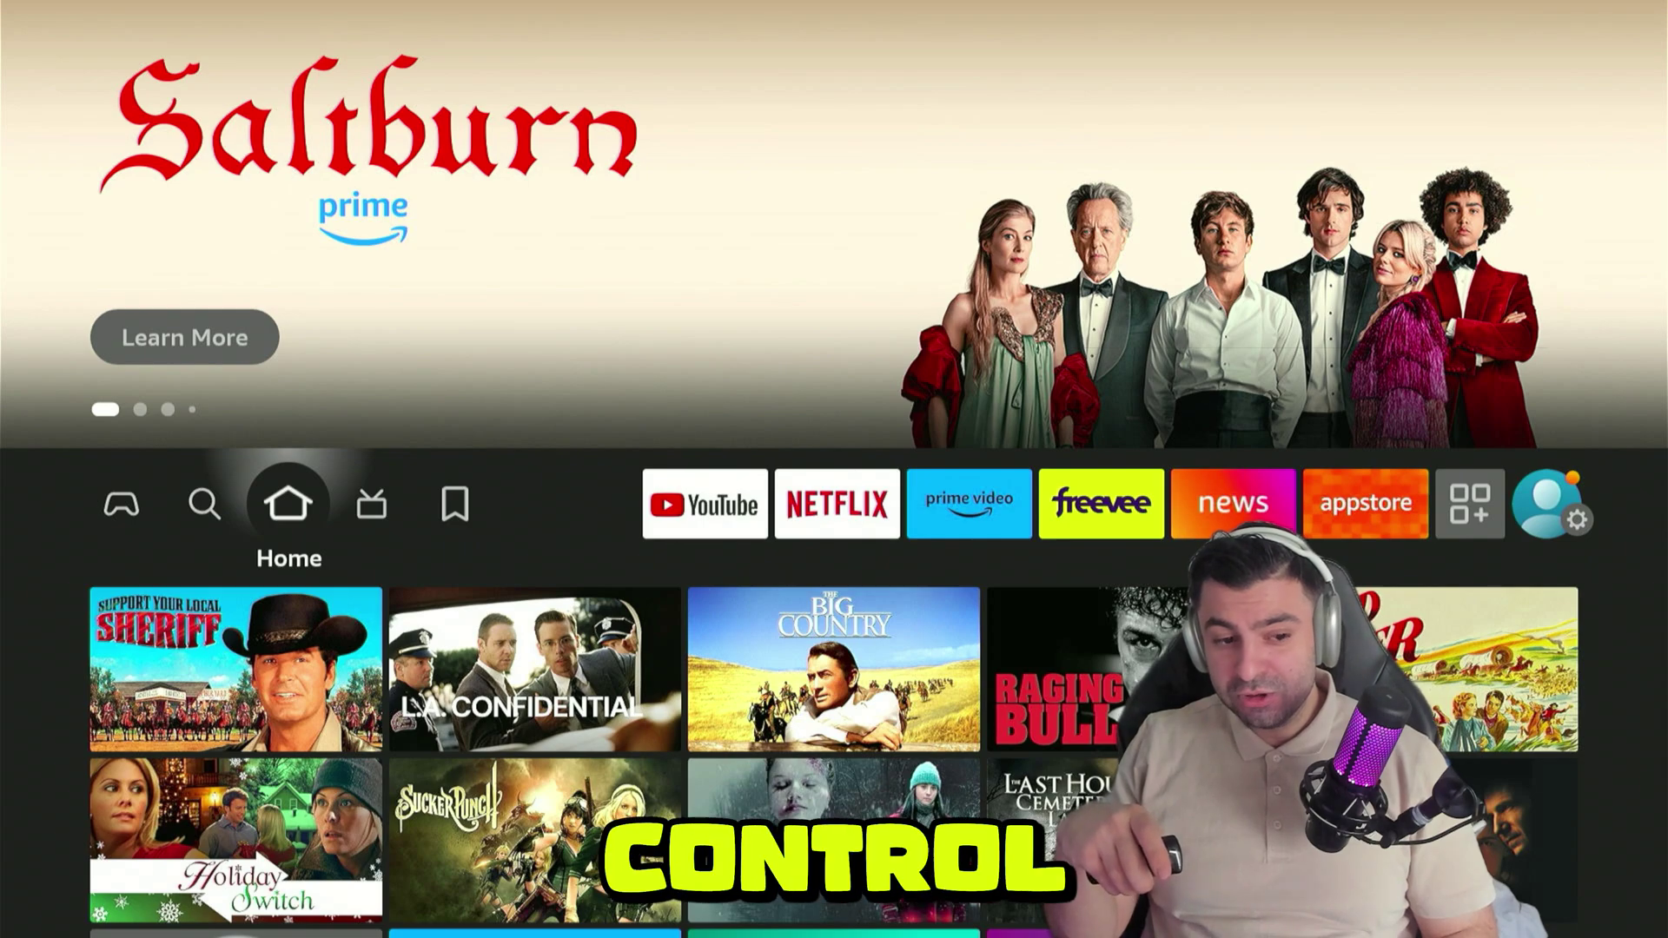
pyautogui.press('Left')
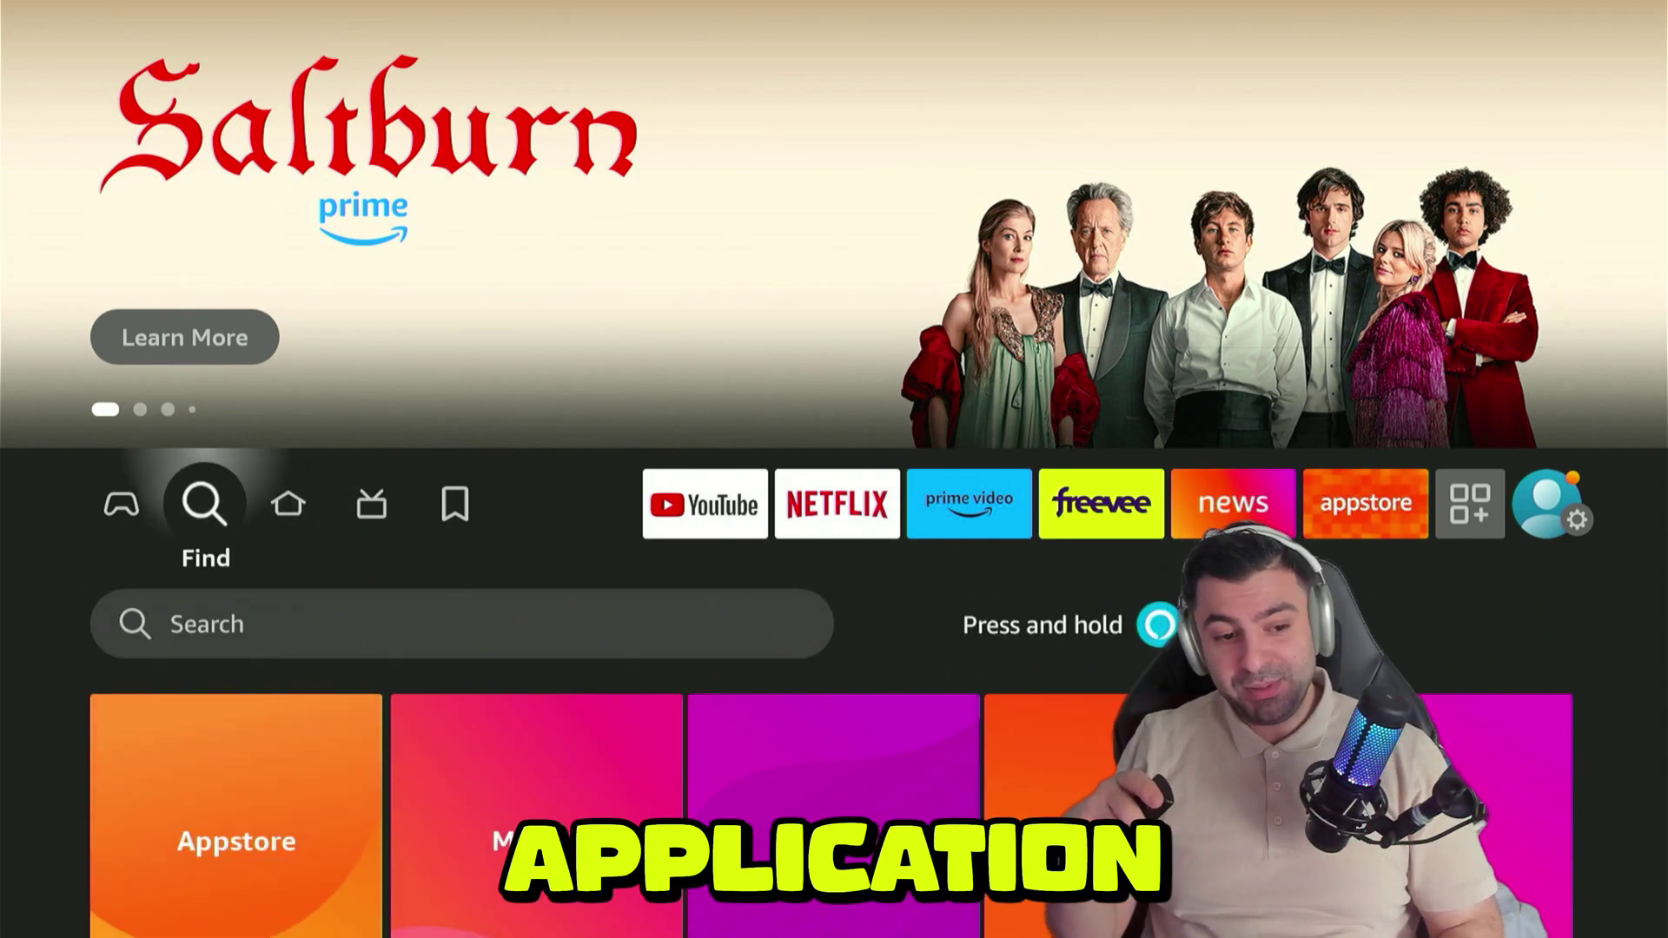
pyautogui.press('Down')
pyautogui.press('Return')
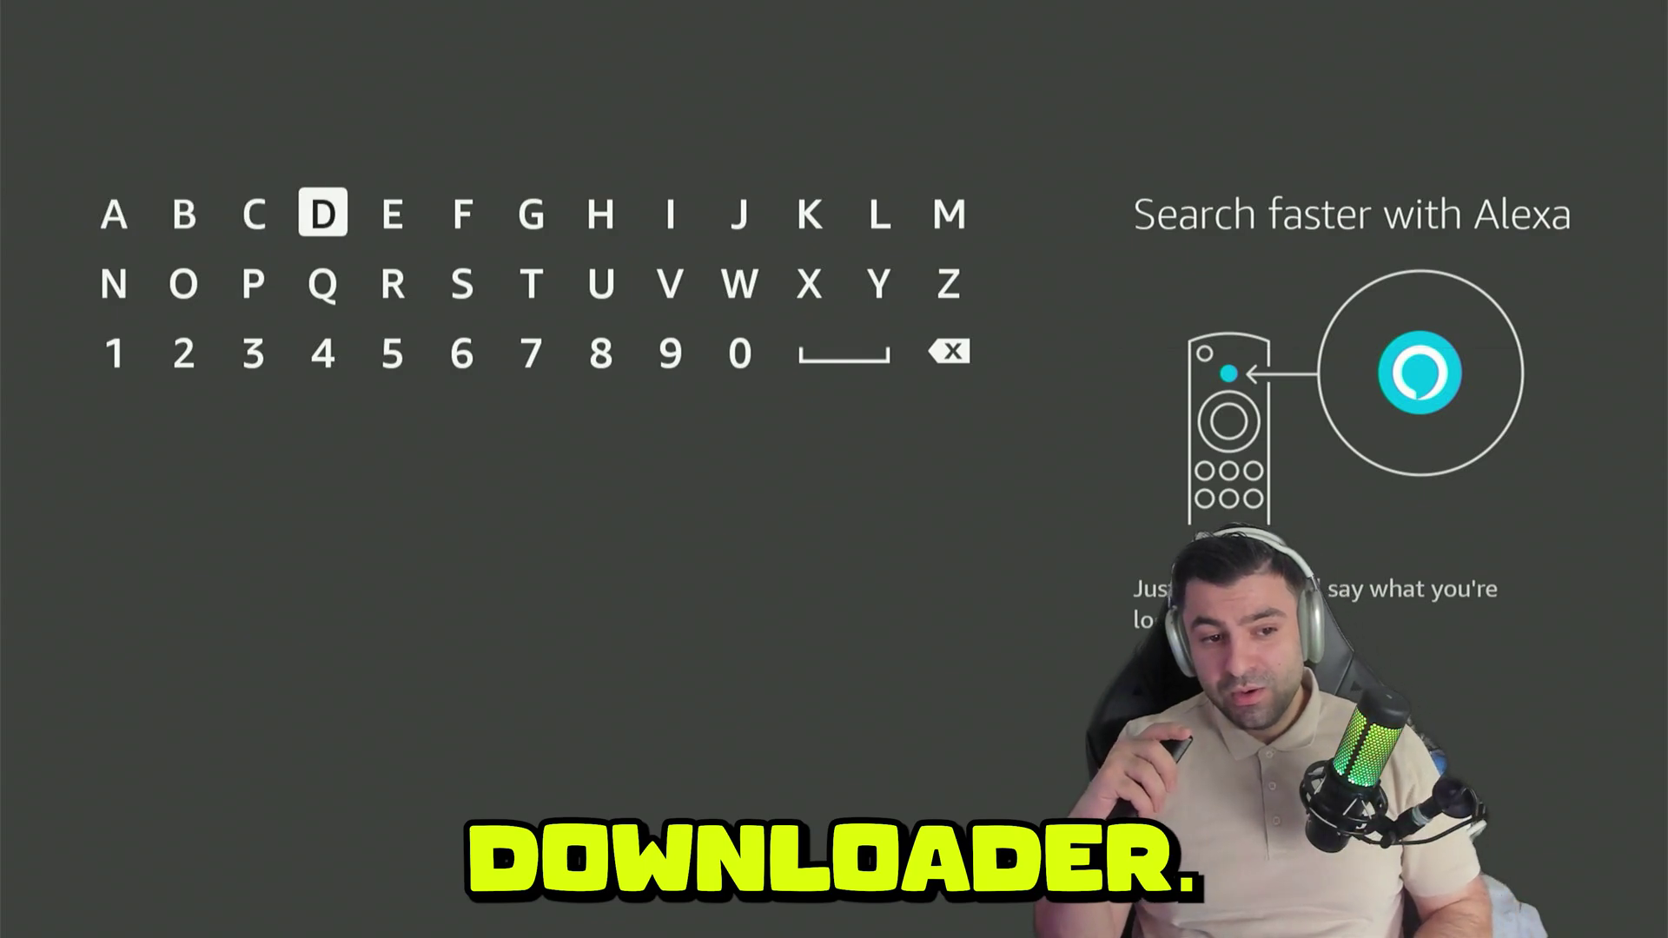
pyautogui.press('Return')
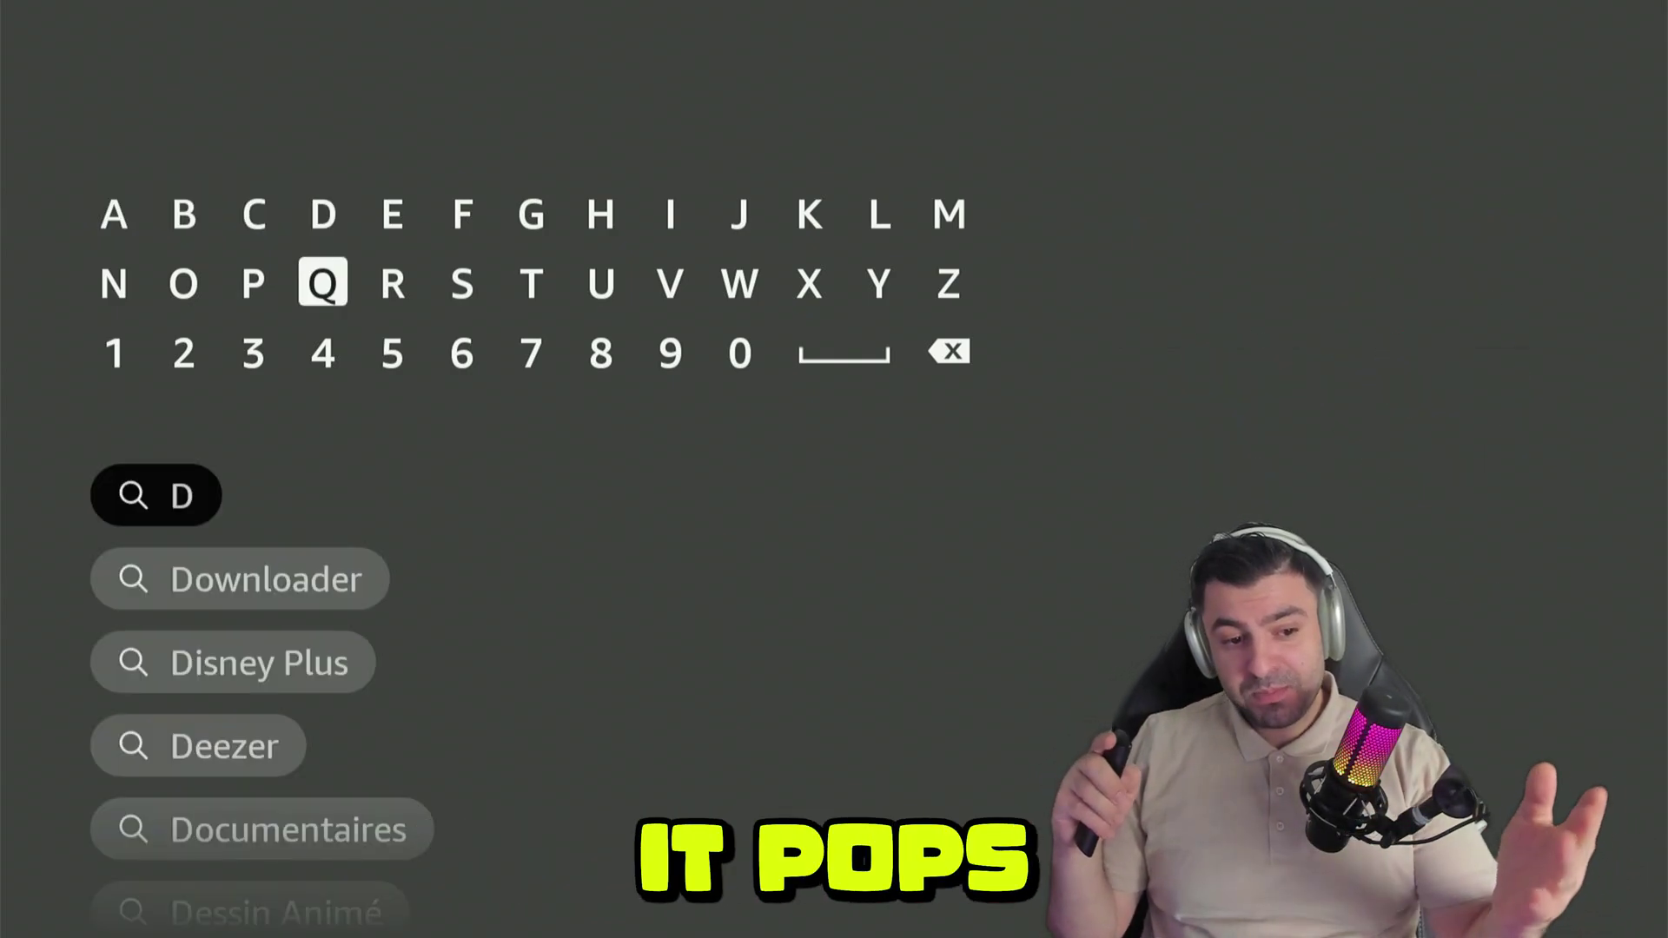
pyautogui.press('Down')
pyautogui.press('Down')
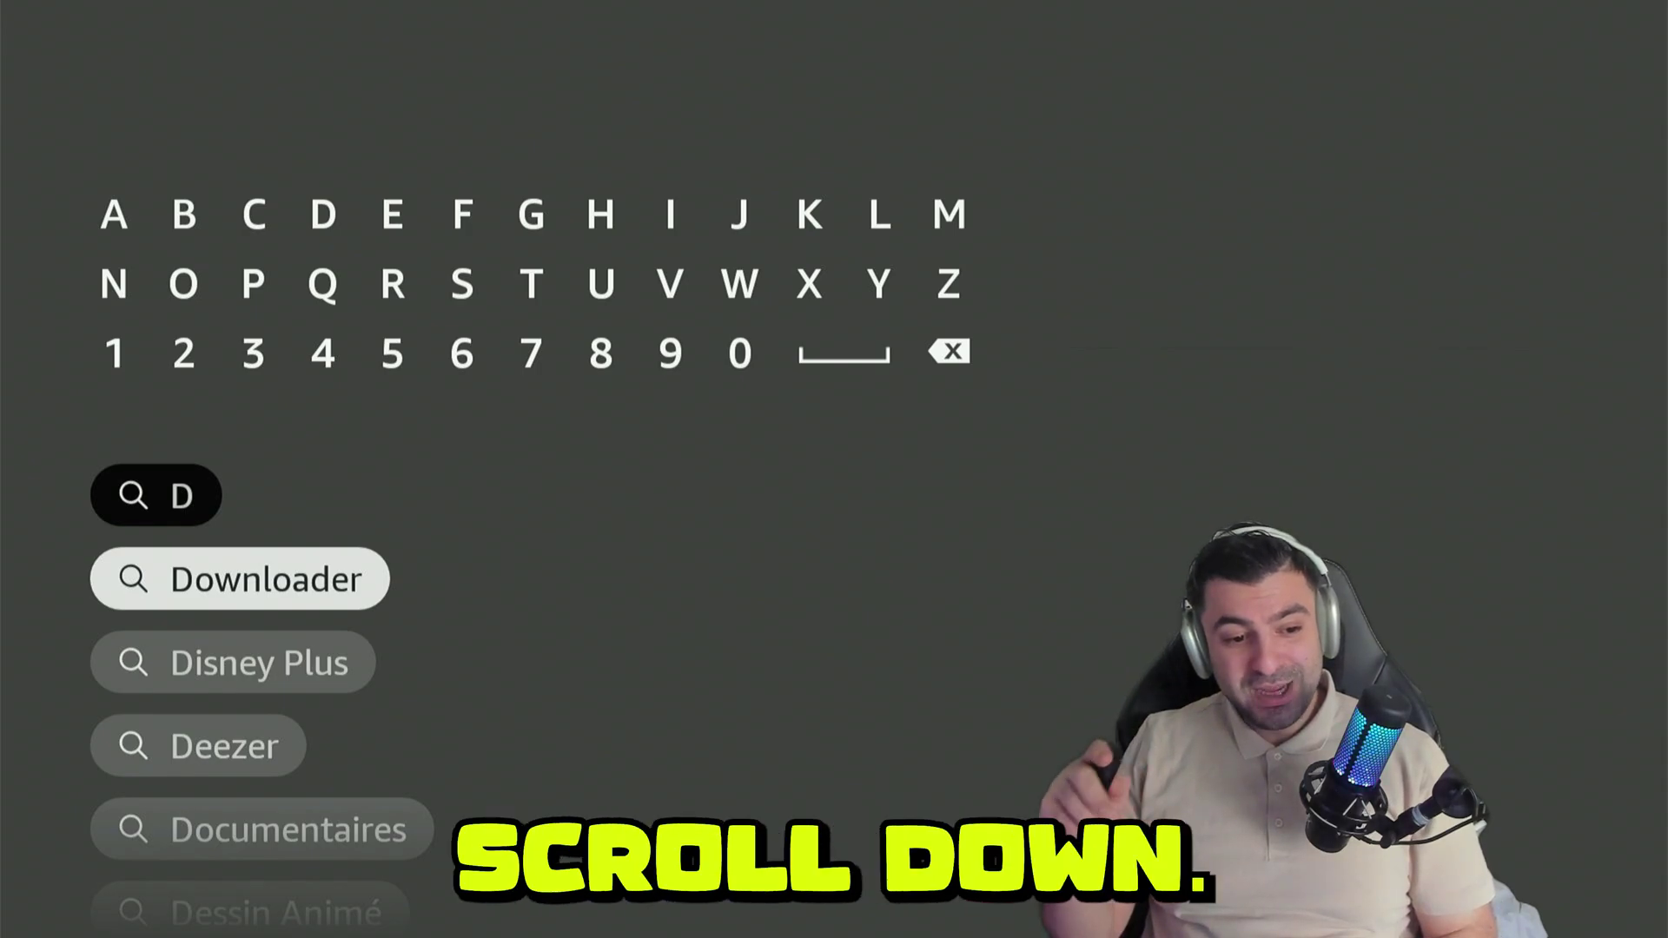
pyautogui.press('Return')
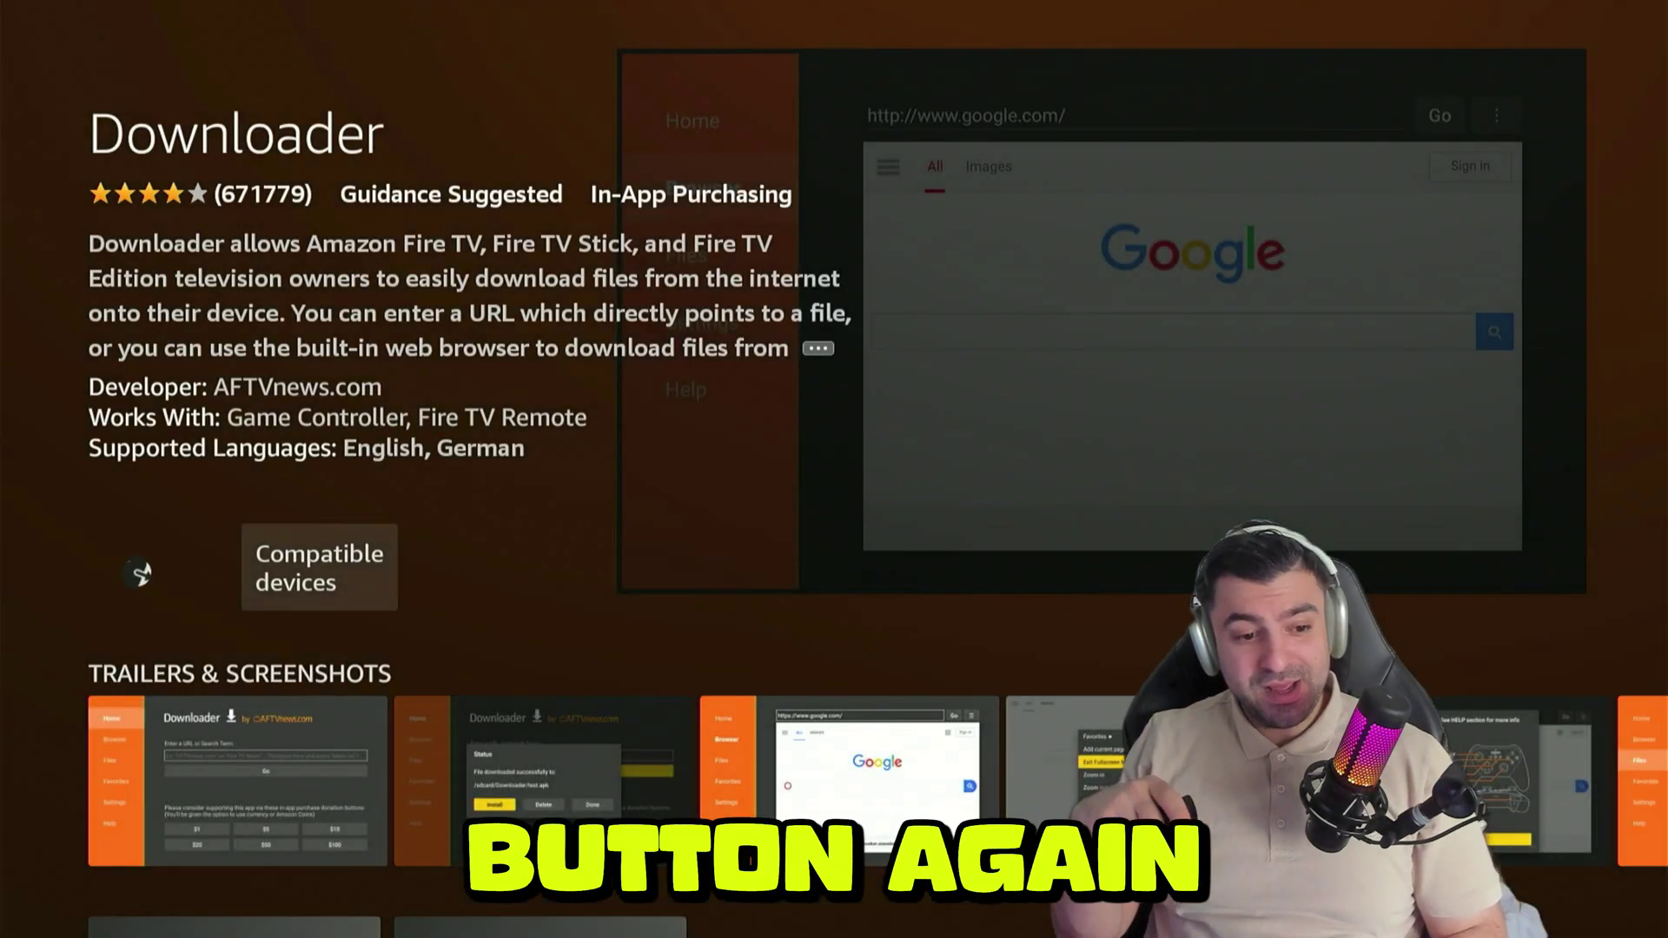
# Step: Install and launch Downloader, allowing it to access photos, media, and files and dismissing the Quick Start Guide
pyautogui.press('Return')
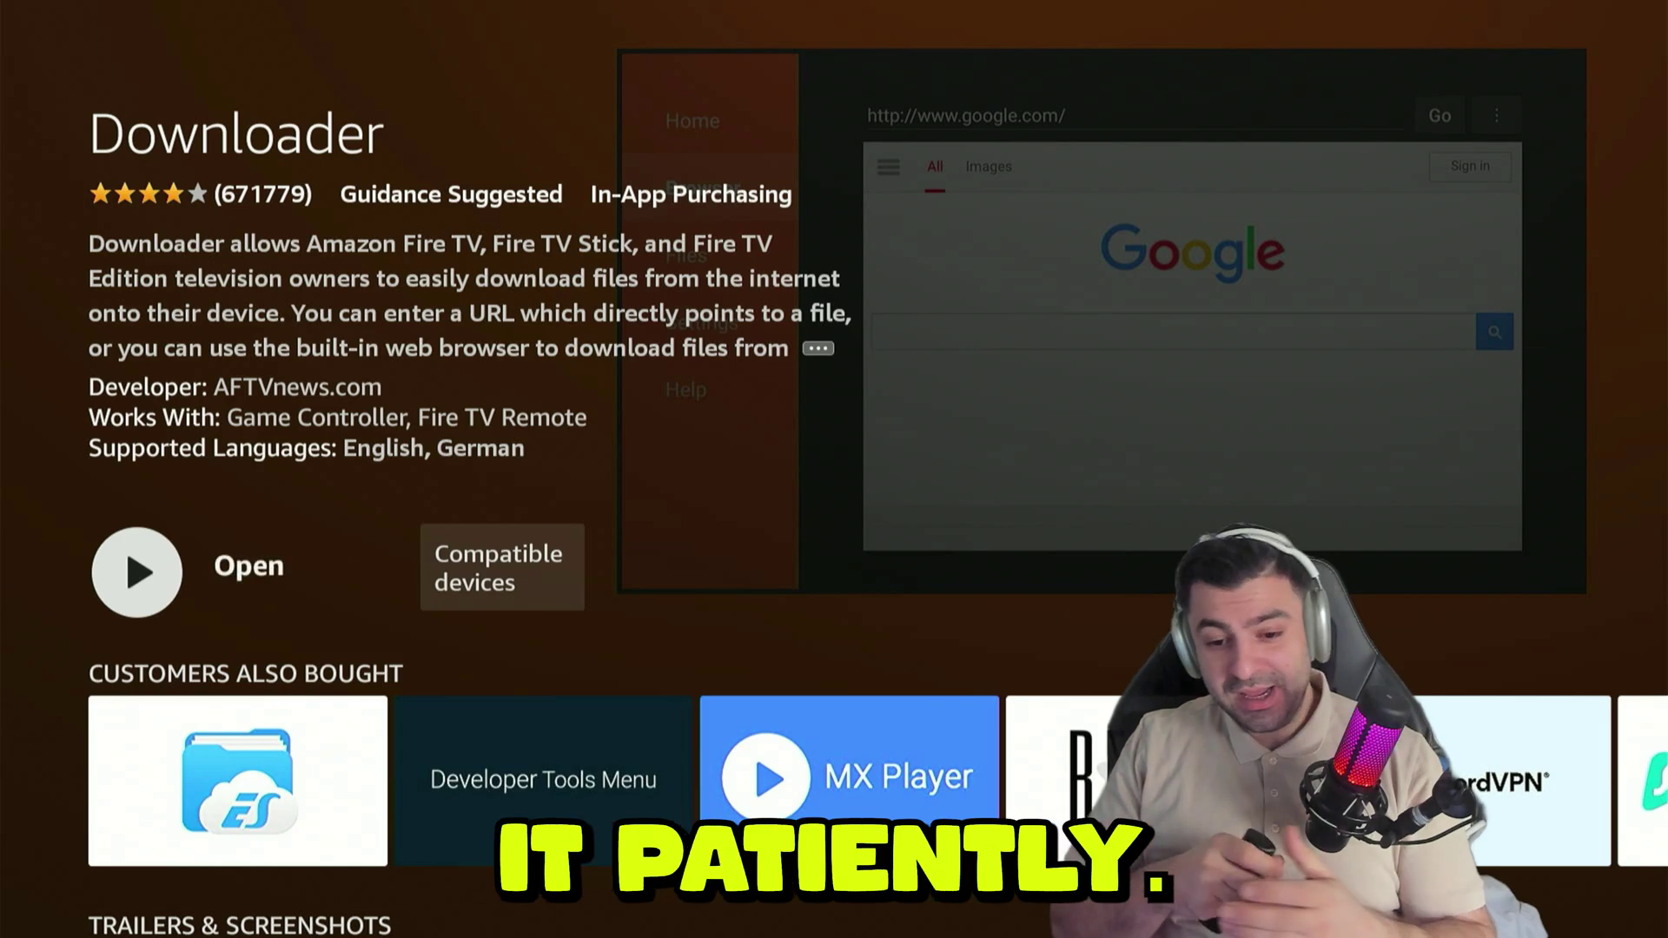
pyautogui.press('Return')
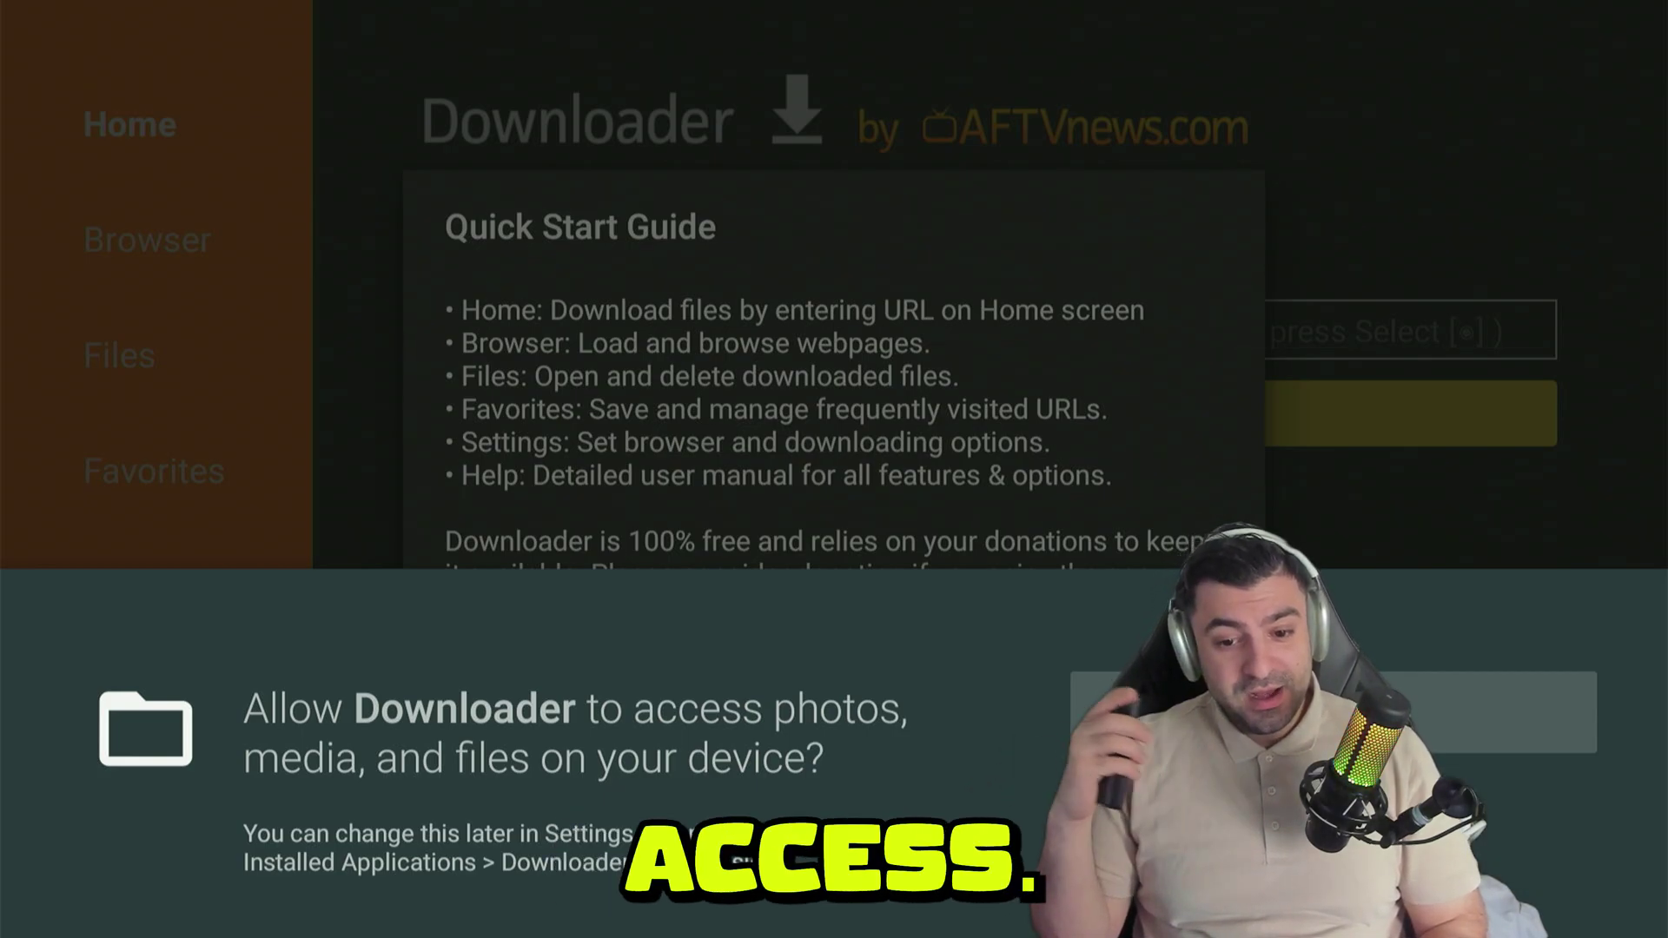
pyautogui.press('Return')
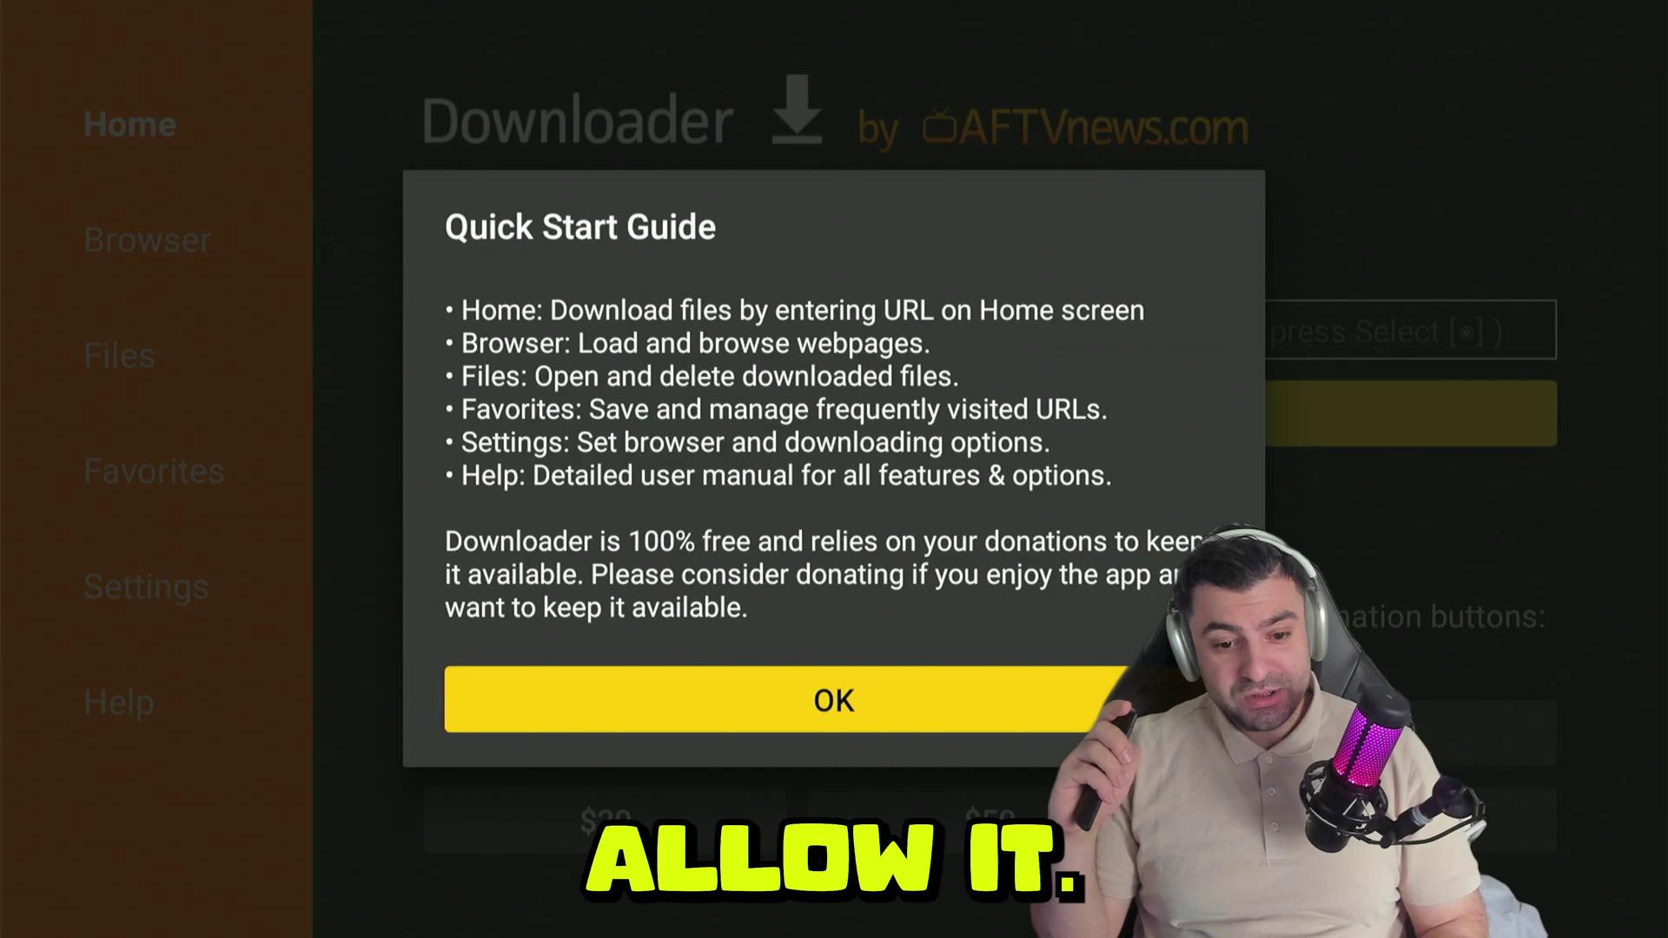
pyautogui.press('Return')
pyautogui.press('Up')
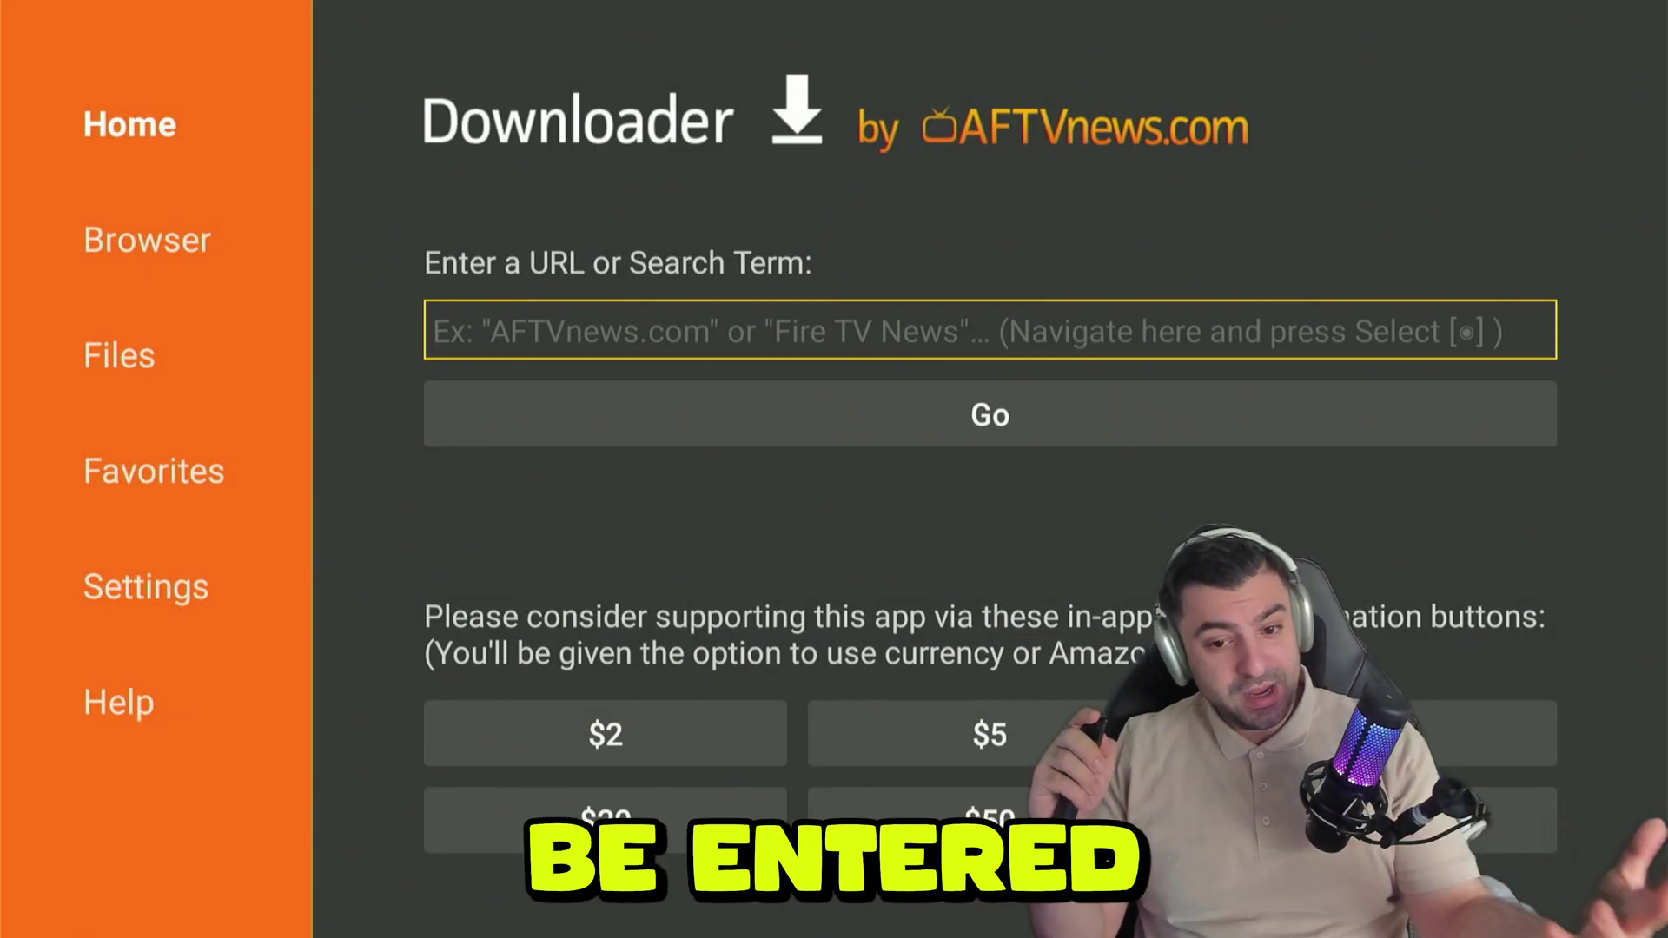
pyautogui.press('Down')
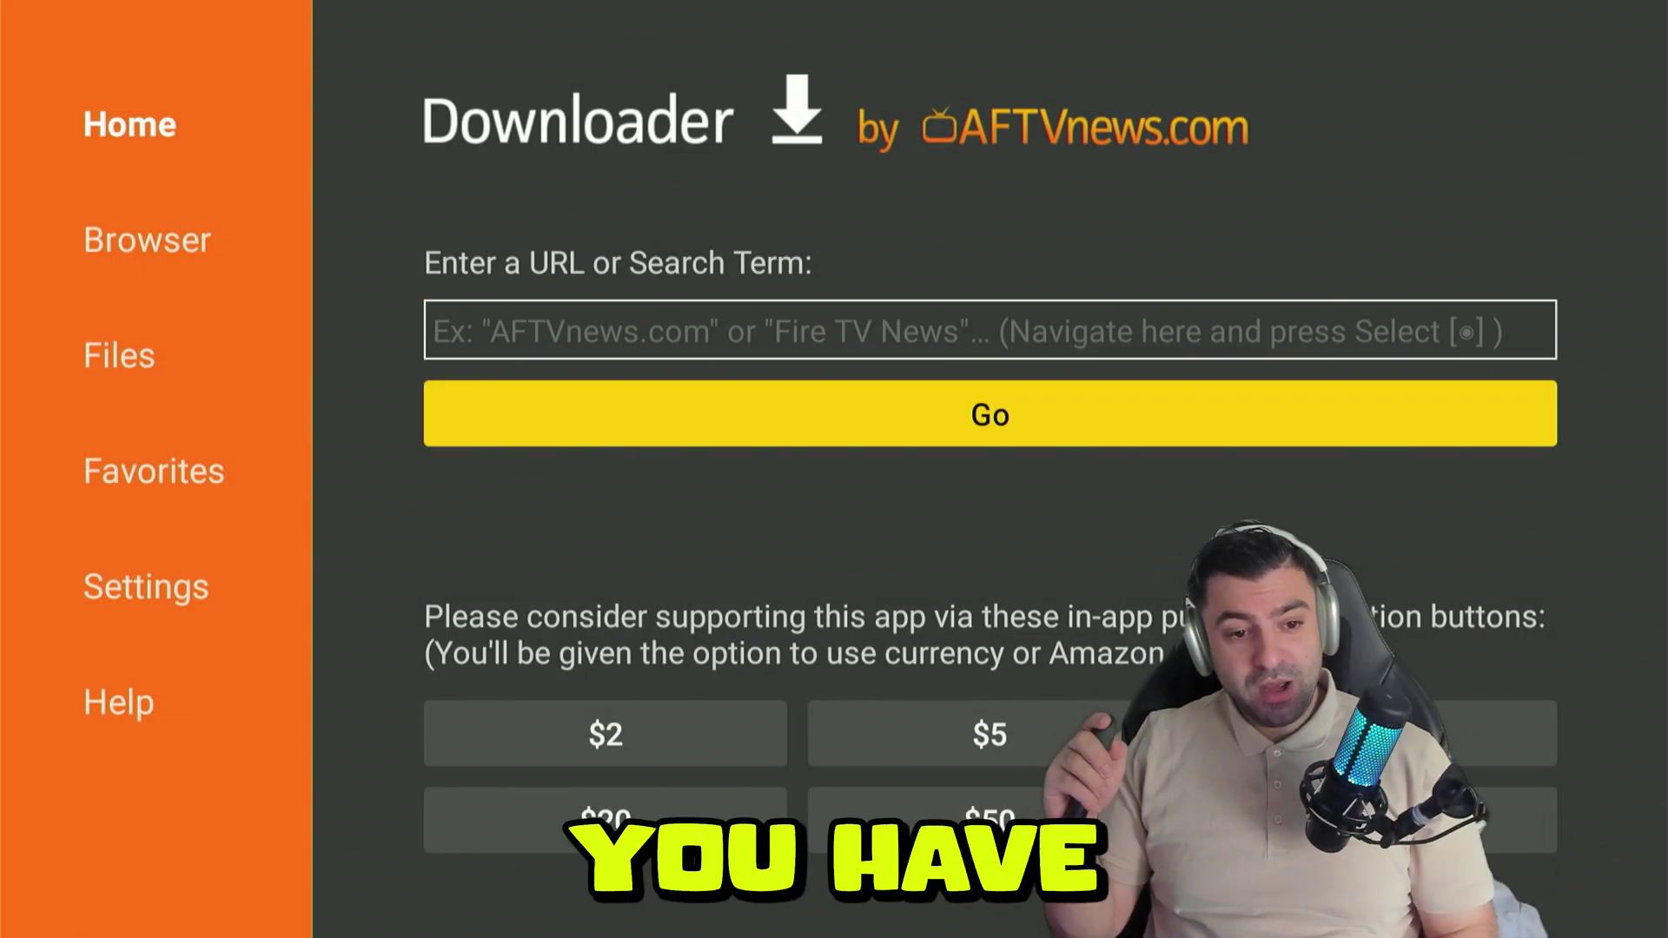
pyautogui.press('Up')
pyautogui.press('Return')
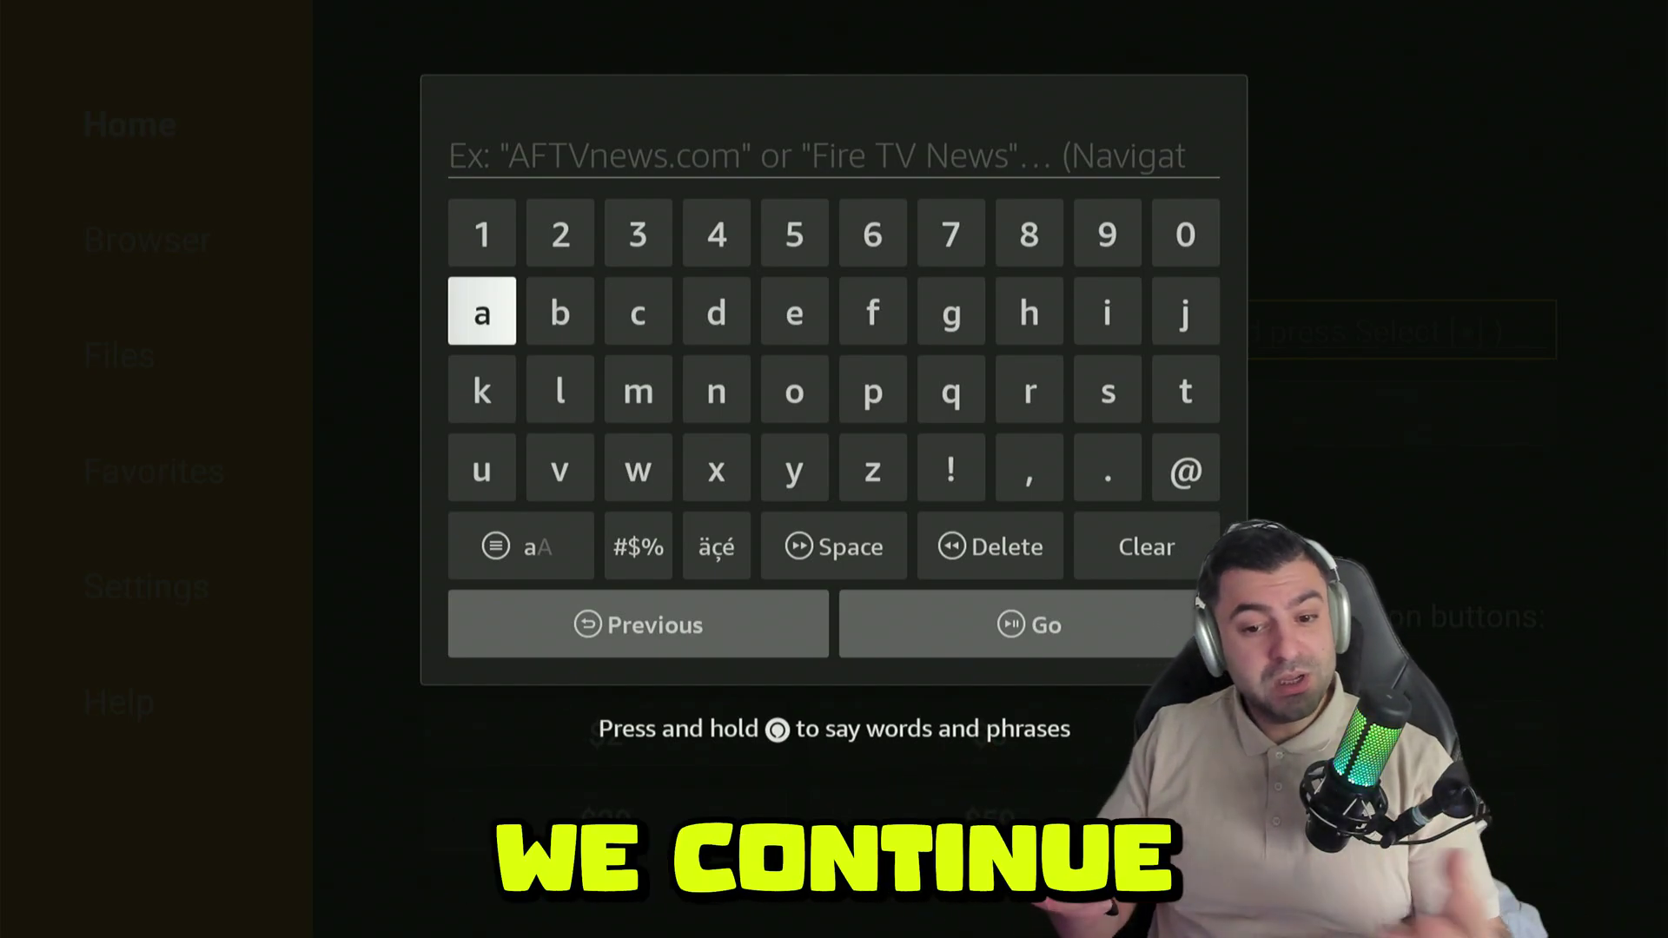
# Step: Return to the home screen and open Developer options in the My Fire TV settings
pyautogui.press('Home')
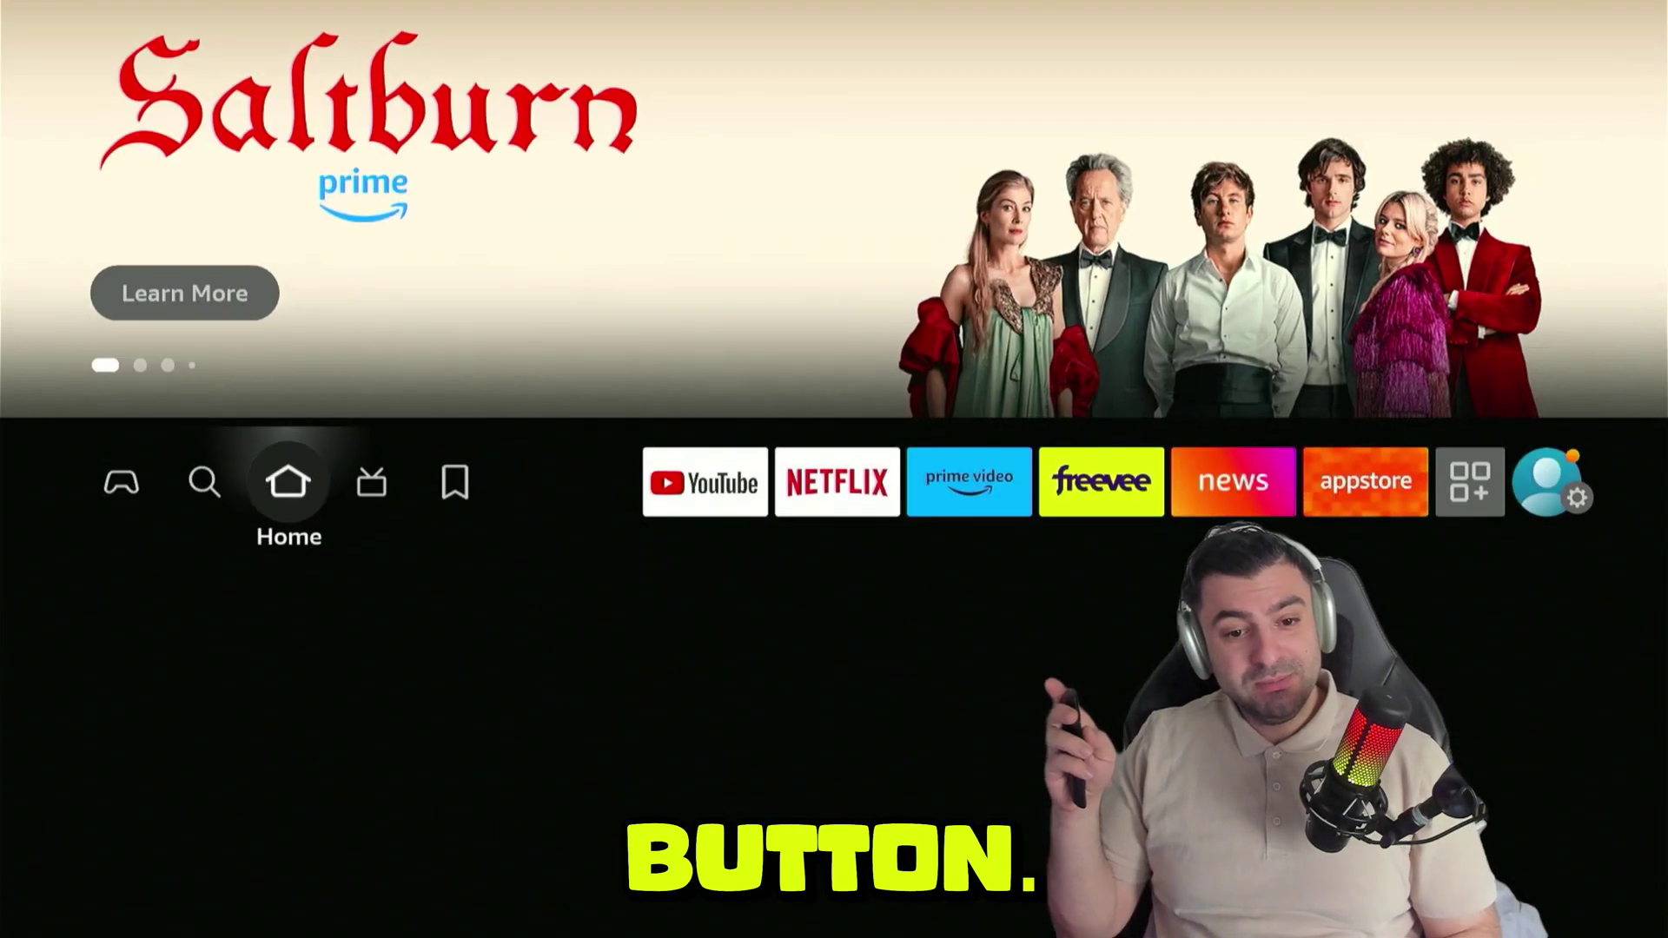
pyautogui.press('Right')
pyautogui.press('Right')
pyautogui.press('Right')
pyautogui.press('Right')
pyautogui.press('Right')
pyautogui.press('Right')
pyautogui.press('Right')
pyautogui.press('Right')
pyautogui.press('Right')
pyautogui.press('Right')
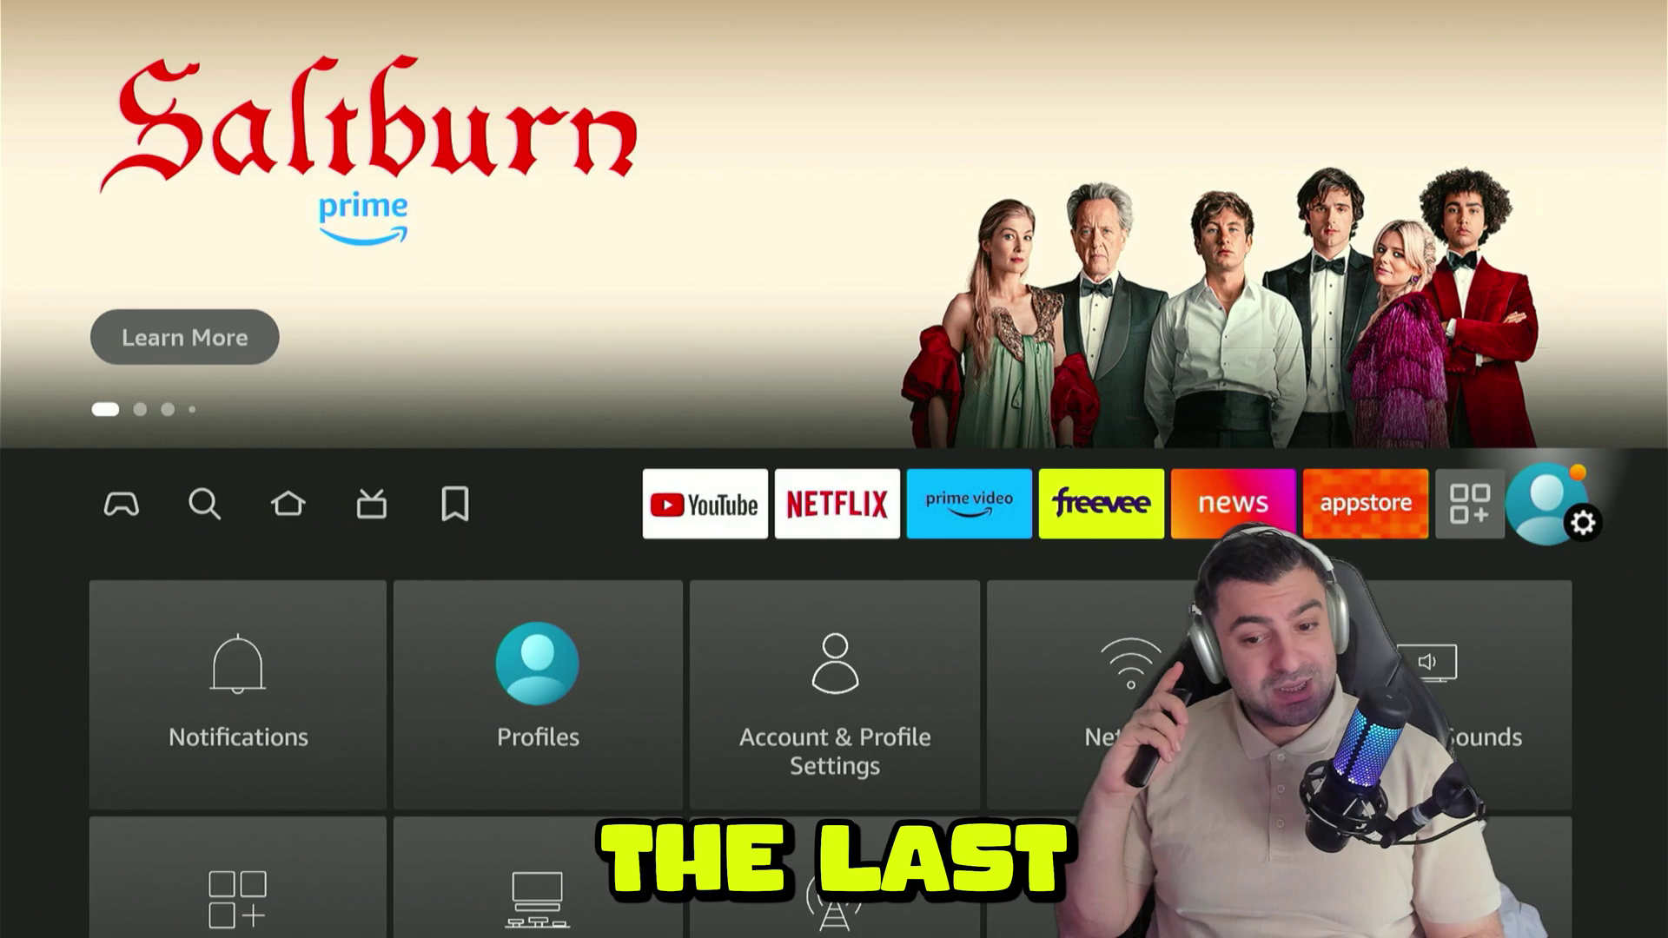
pyautogui.press('Down')
pyautogui.press('Down')
pyautogui.press('Down')
pyautogui.press('Right')
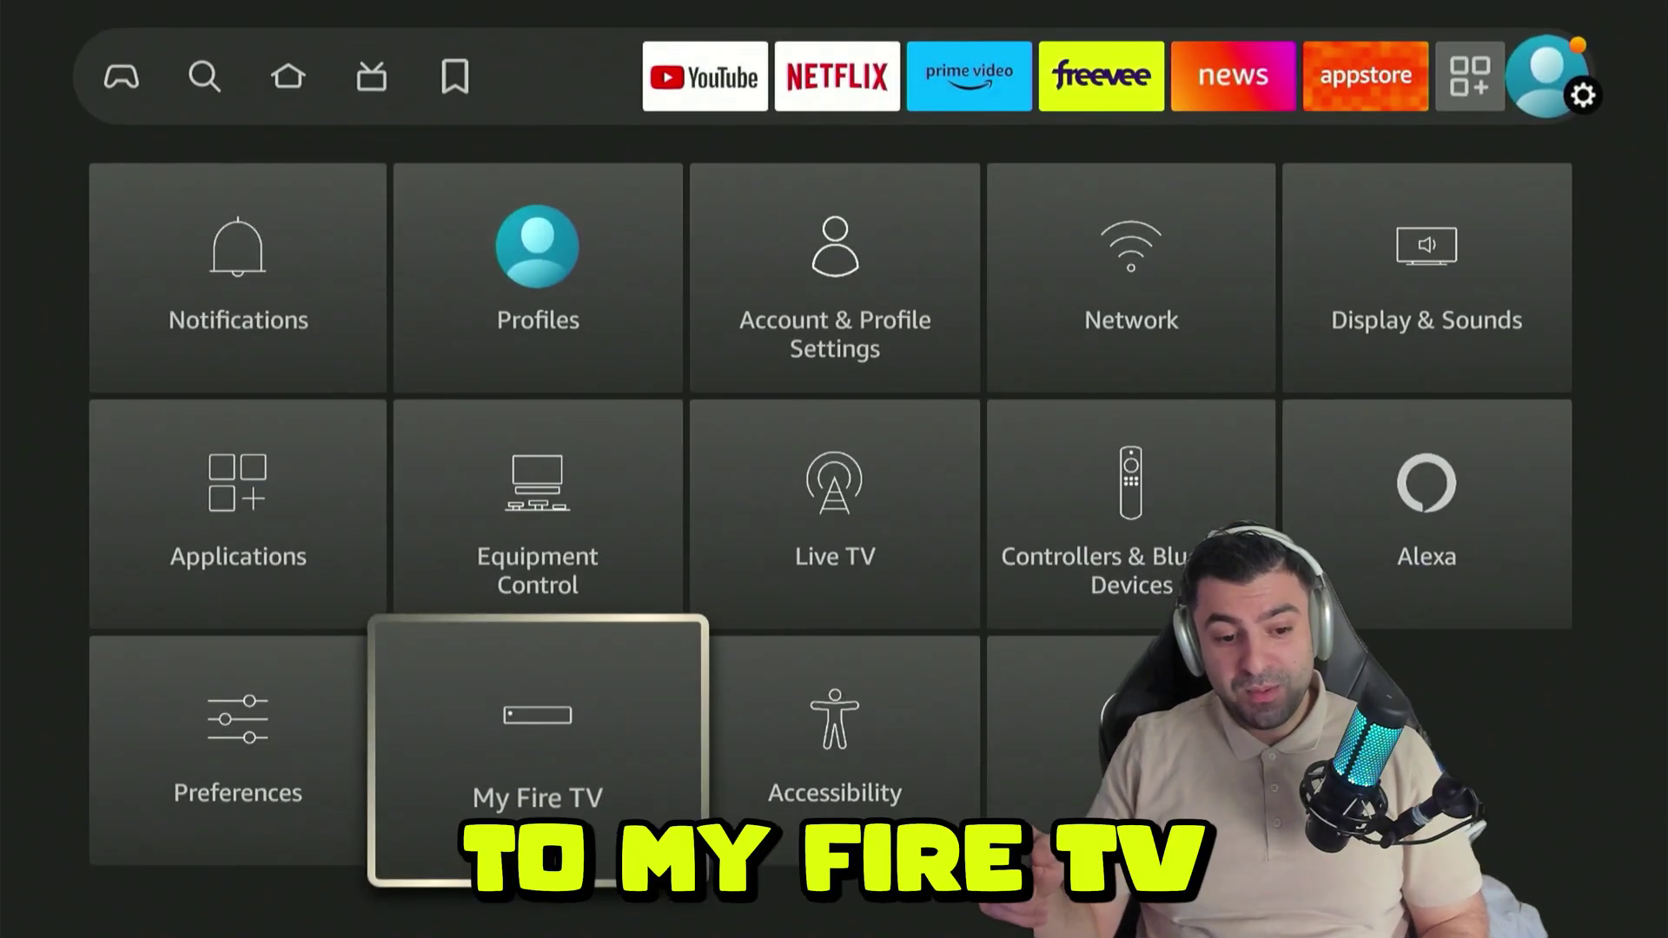
pyautogui.press('Return')
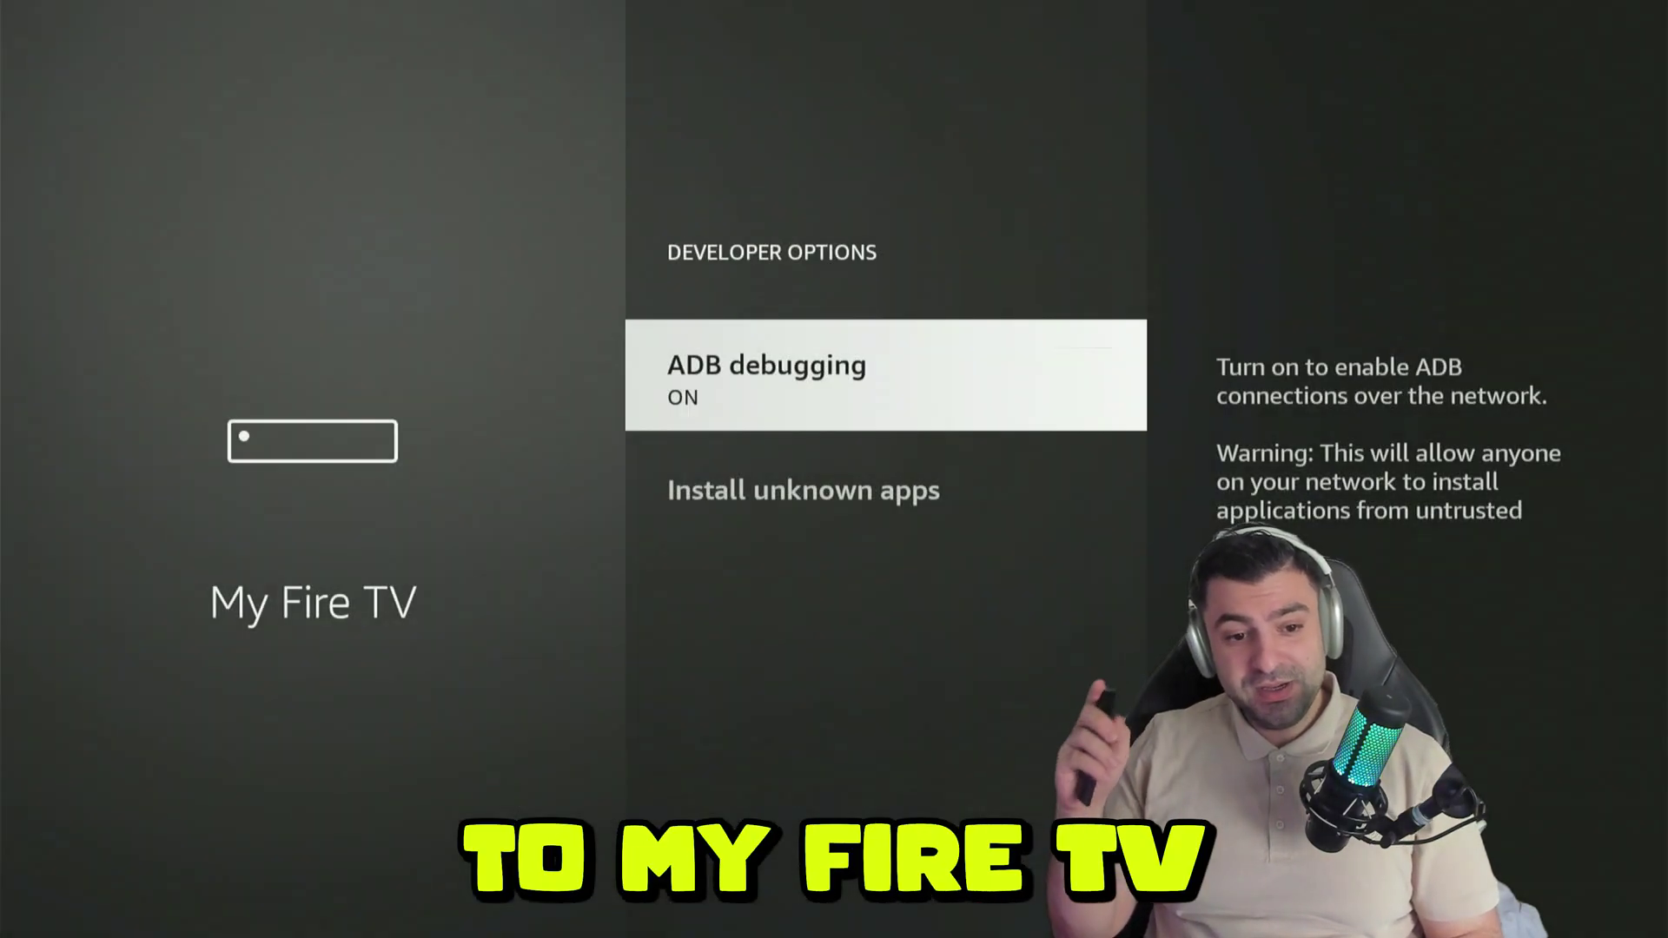
# Step: Go back to the My Fire TV list and reopen its Developer options
pyautogui.press('Escape')
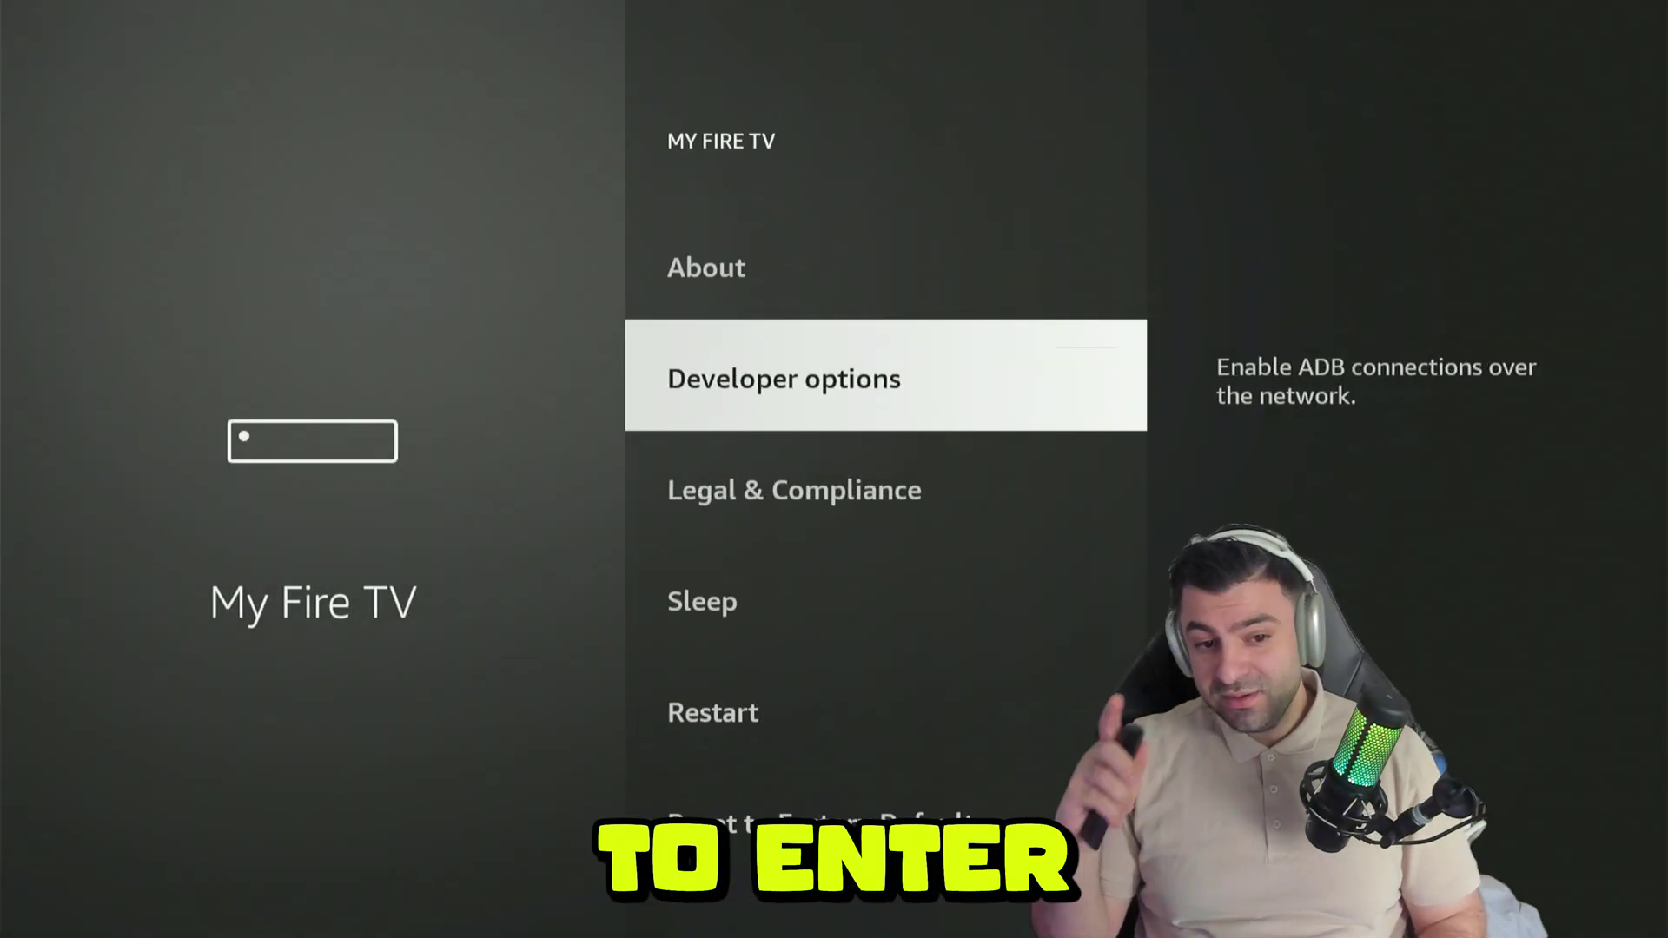
pyautogui.press('Up')
pyautogui.press('Down')
pyautogui.press('Return')
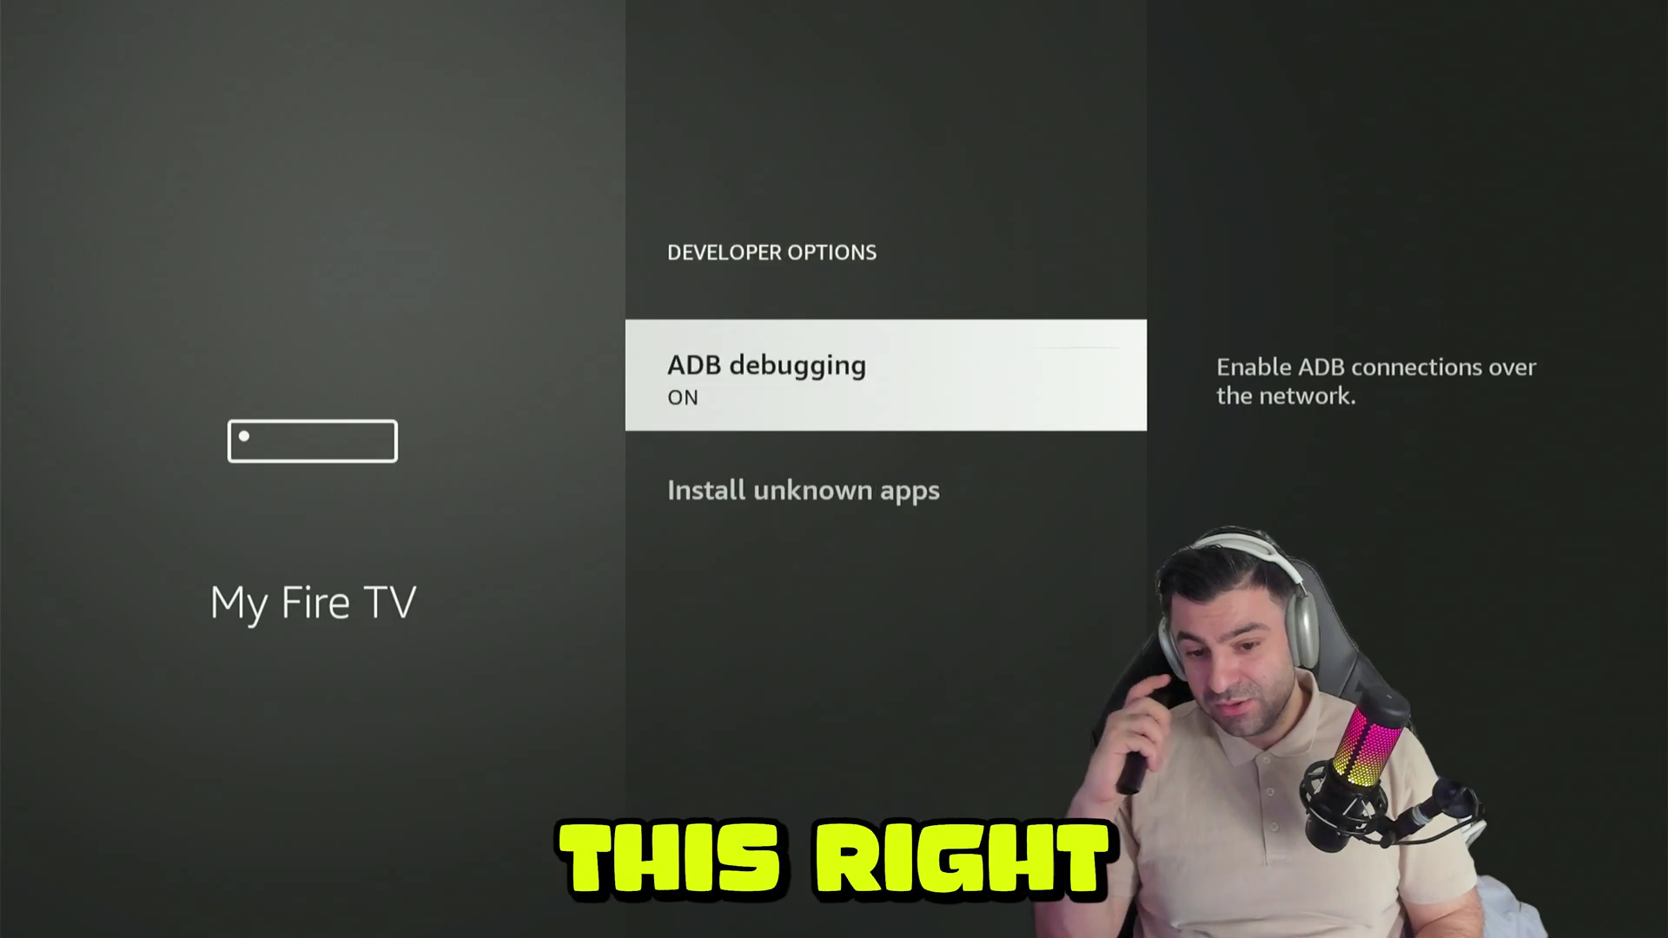
# Step: Open the Install unknown apps setting in Developer options and set Downloader to ON
pyautogui.press('Down')
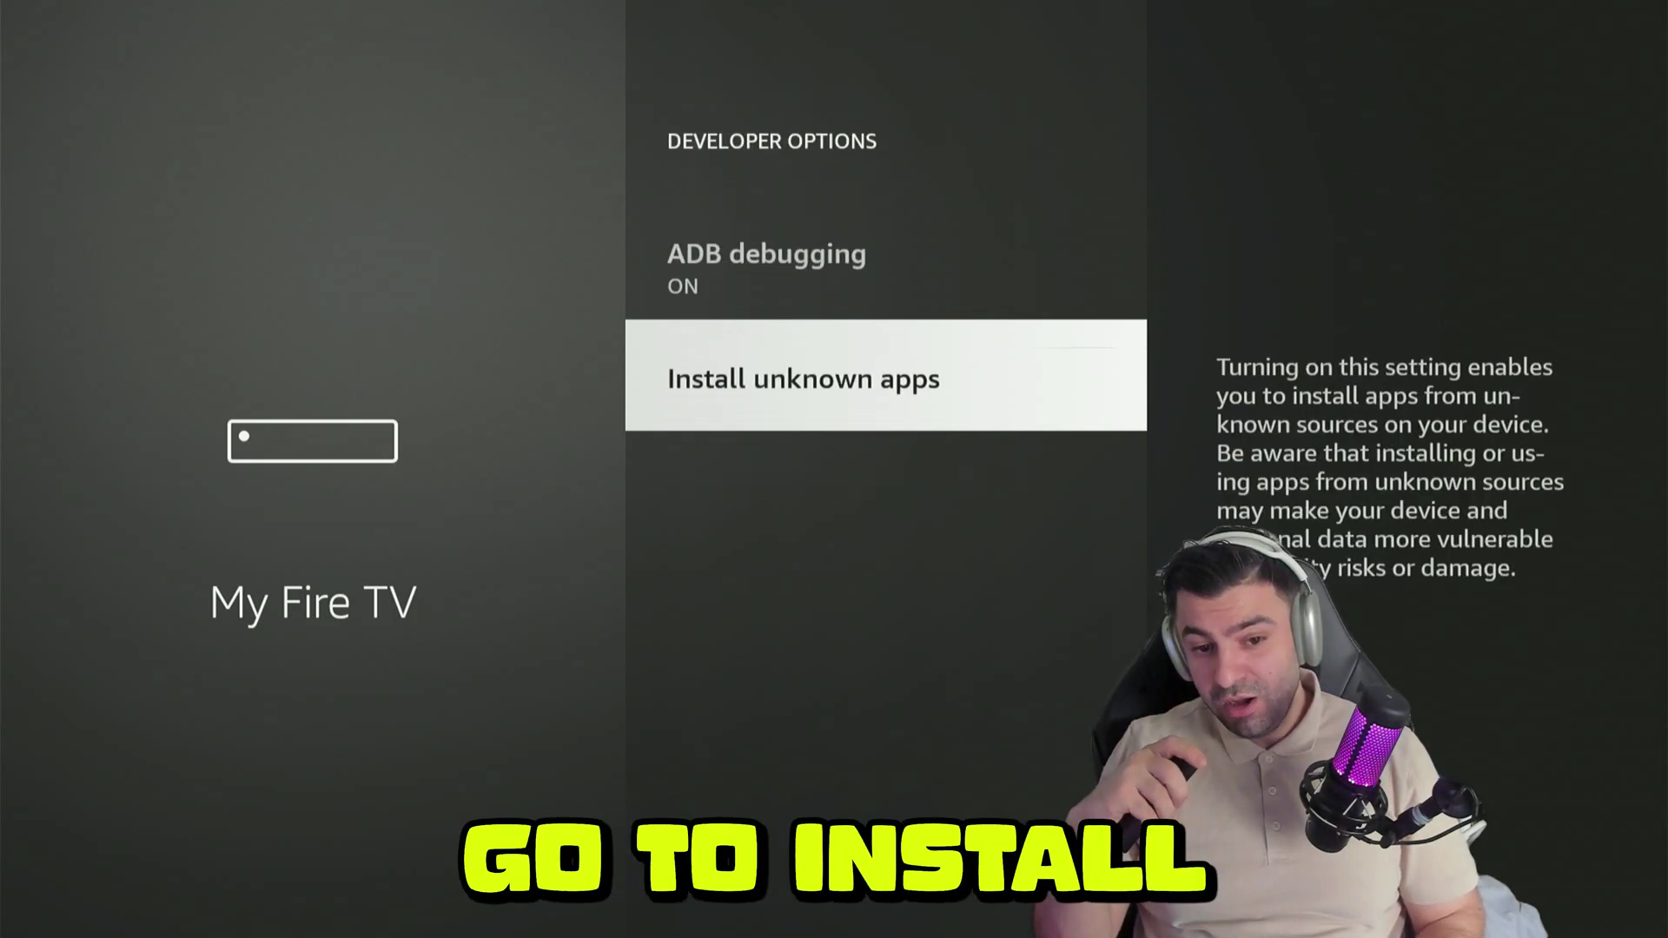
pyautogui.press('Return')
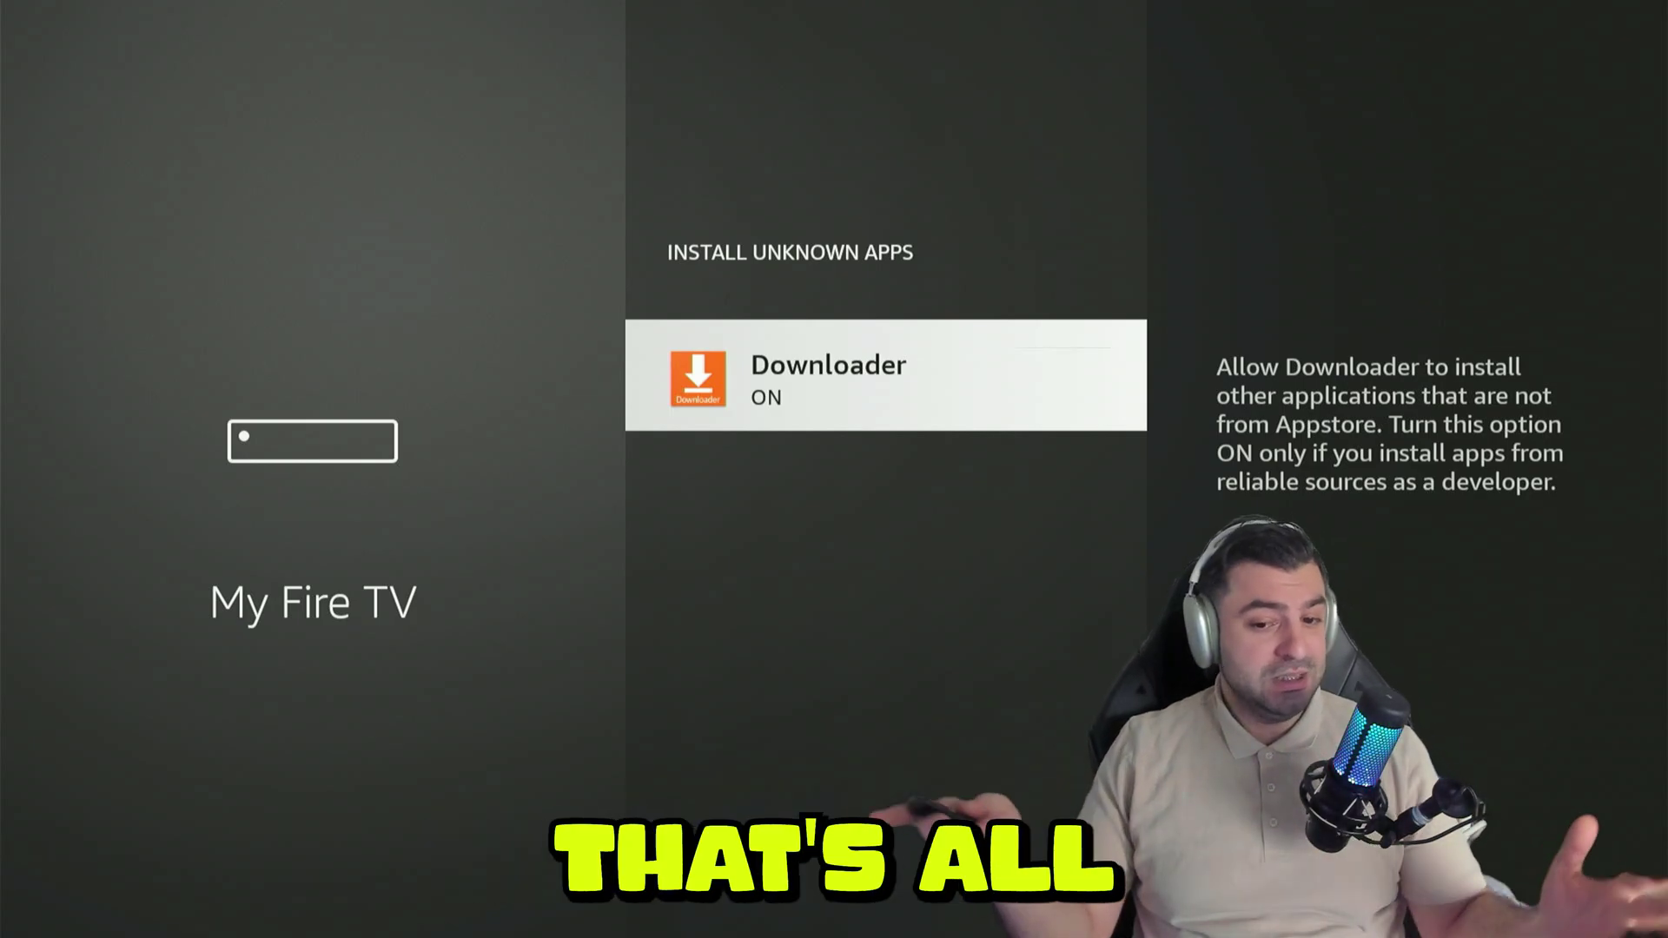
# Step: Return to the home screen and open the full Your Apps & Channels list
pyautogui.press('Home')
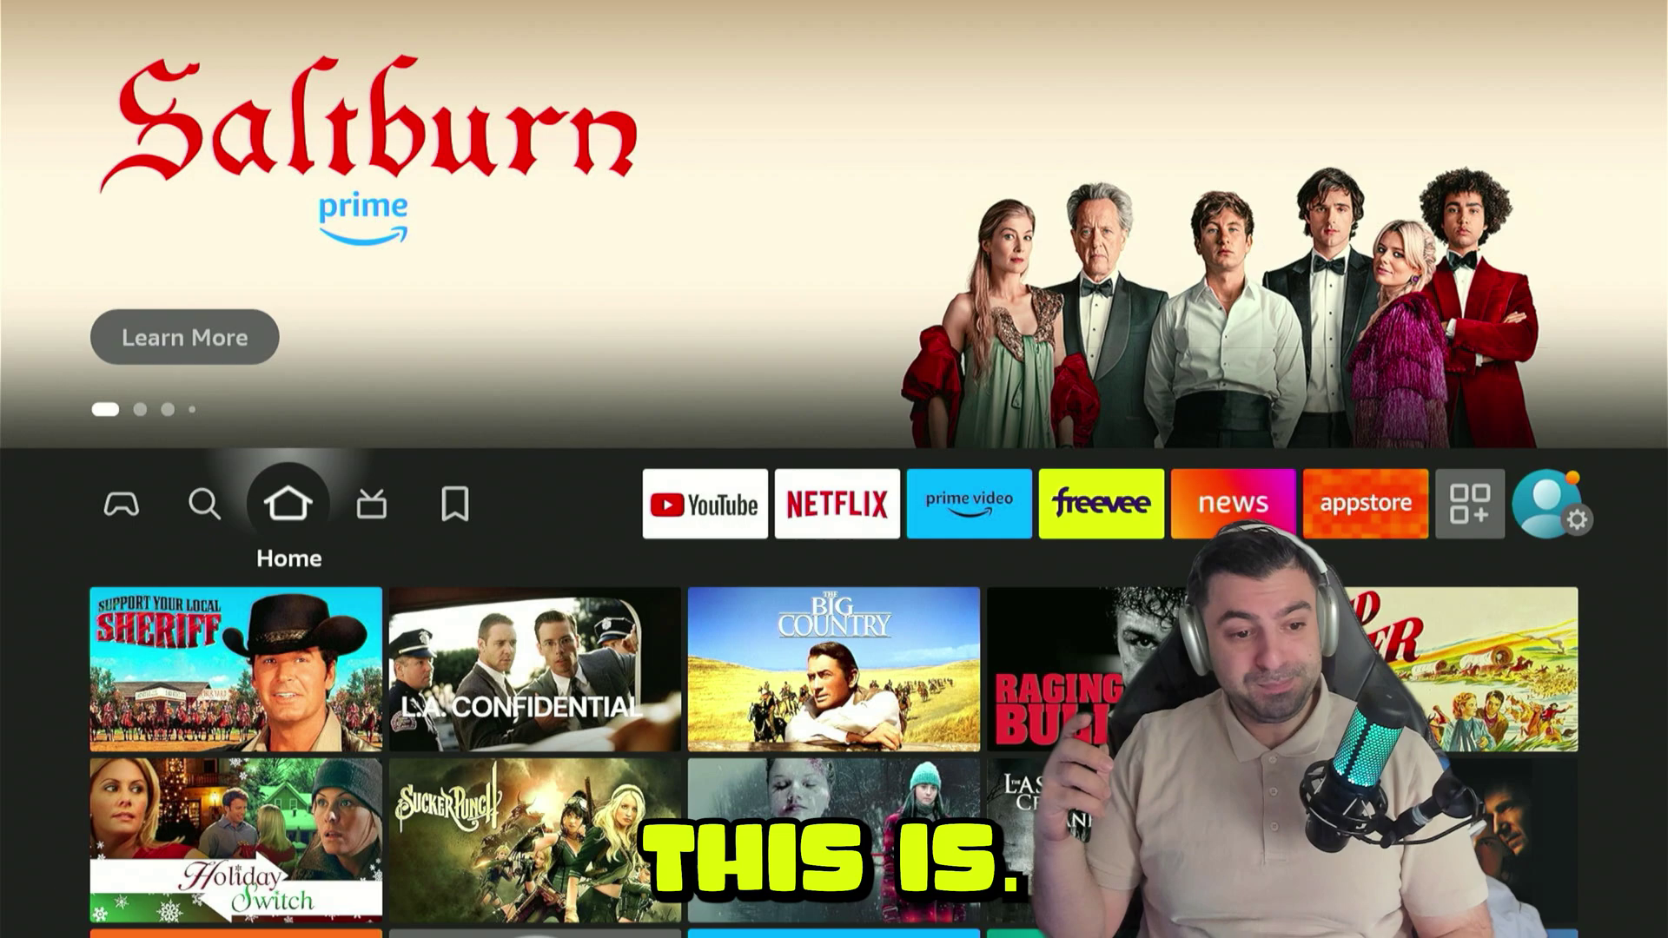
pyautogui.press('Right')
pyautogui.press('Right')
pyautogui.press('Right')
pyautogui.press('Right')
pyautogui.press('Right')
pyautogui.press('Right')
pyautogui.press('Right')
pyautogui.press('Right')
pyautogui.press('Right')
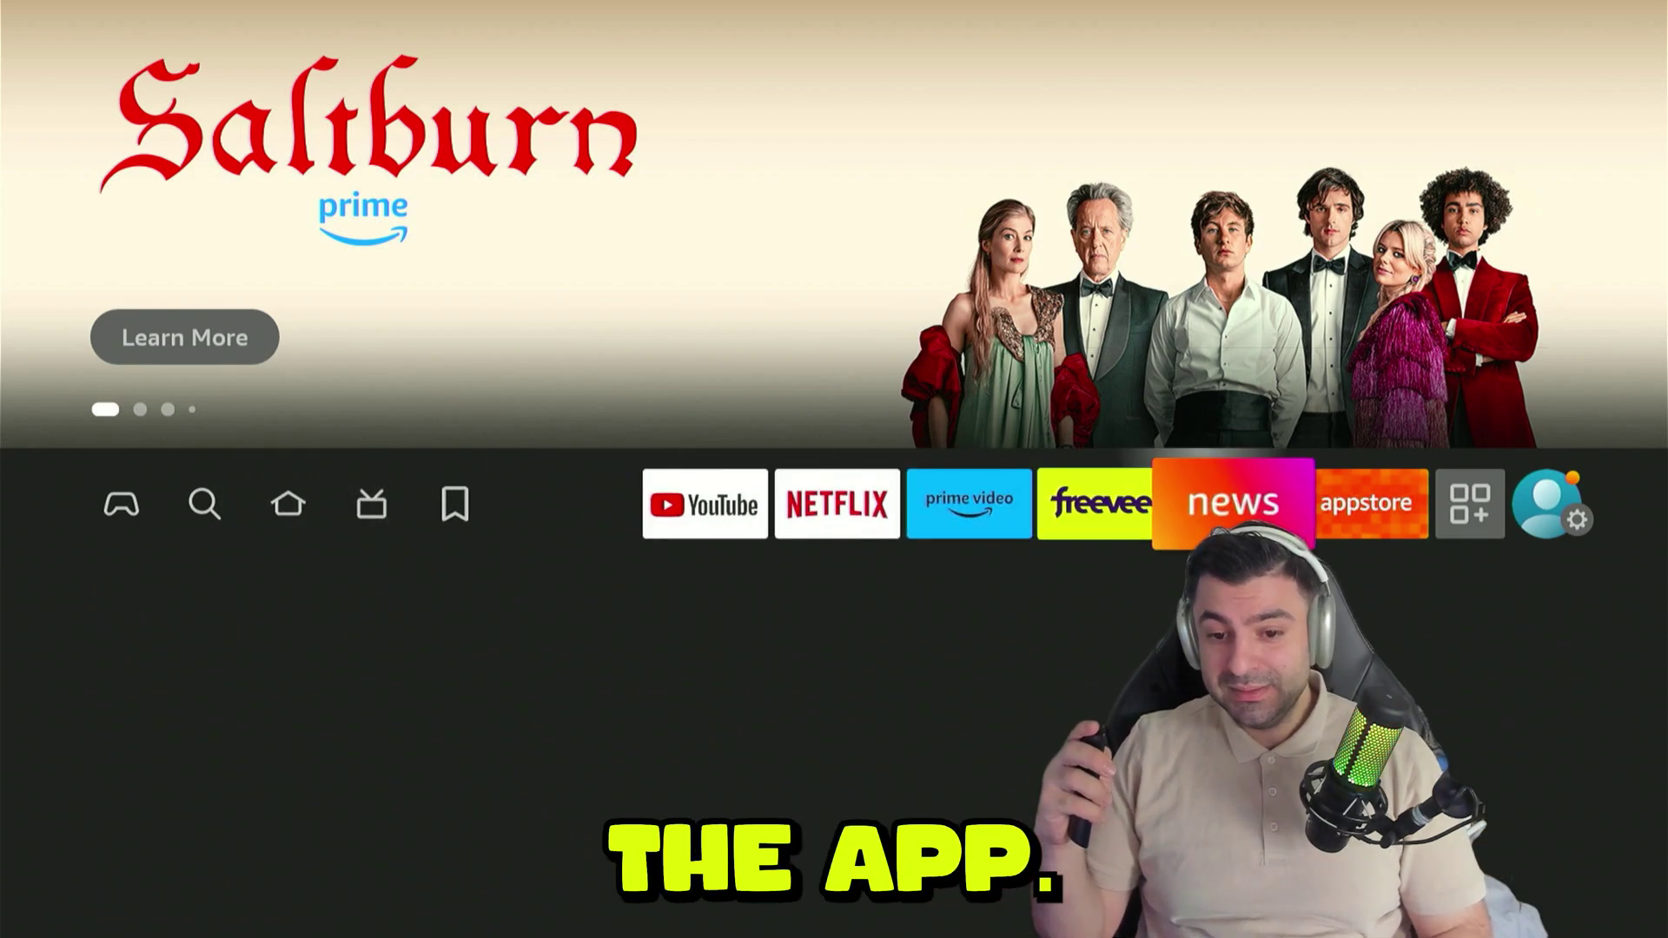
pyautogui.press('Return')
# Step: Launch Downloader from the end of the installed apps
pyautogui.press('Down')
pyautogui.press('Down')
pyautogui.press('Down')
pyautogui.press('Down')
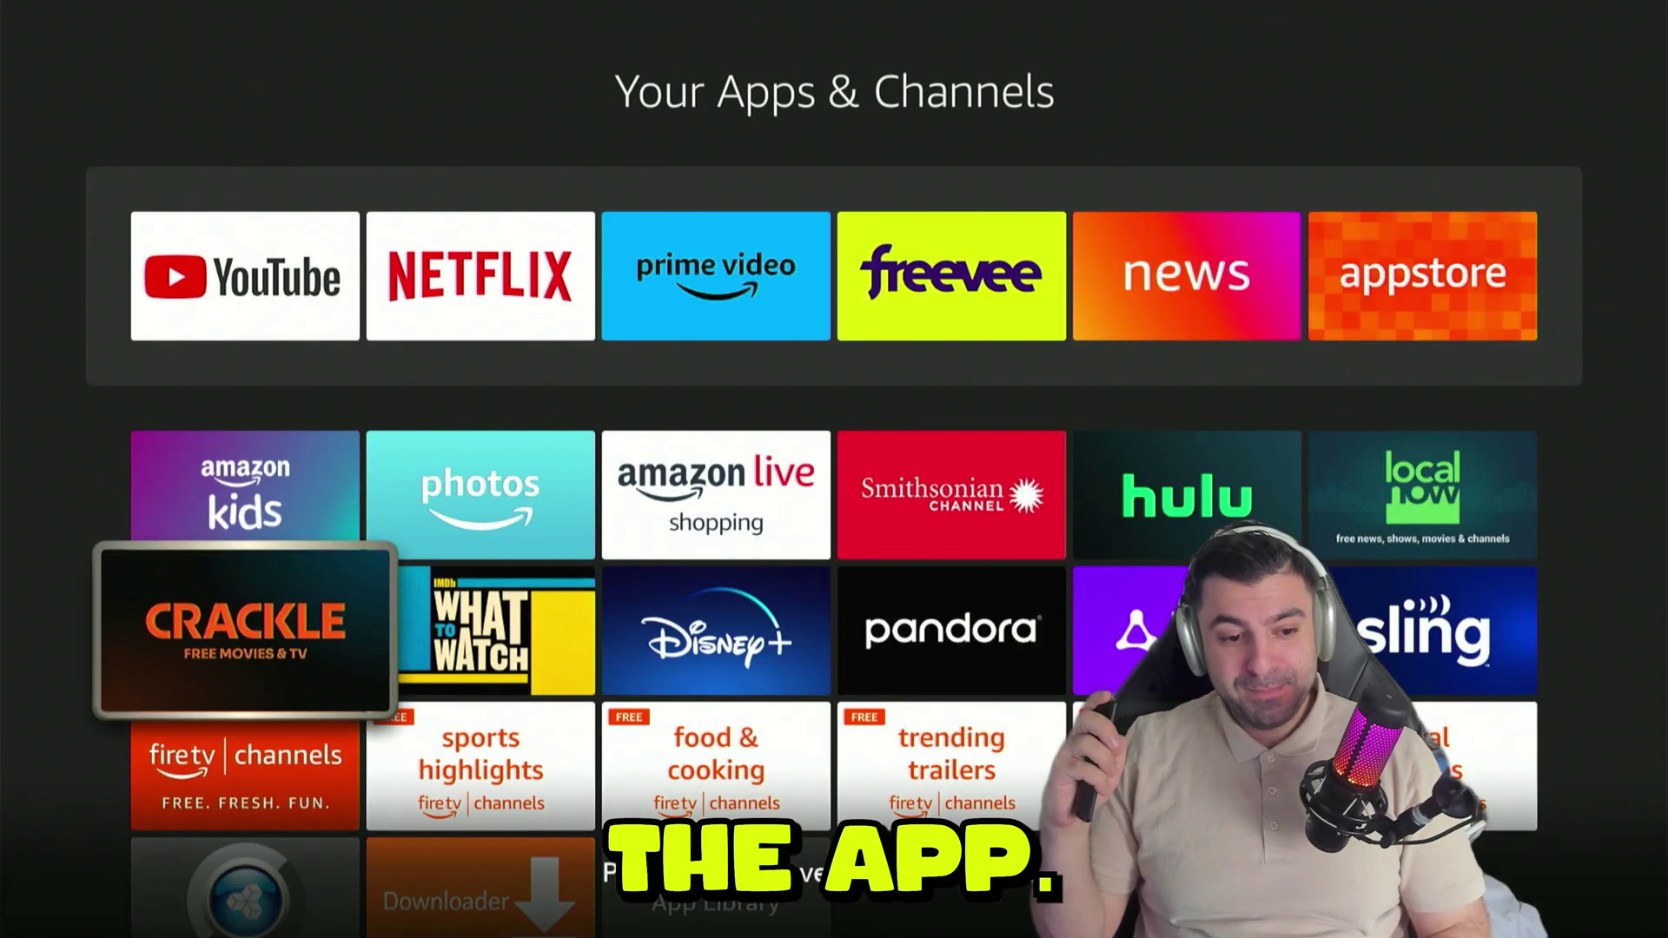
pyautogui.press('Right')
pyautogui.press('Return')
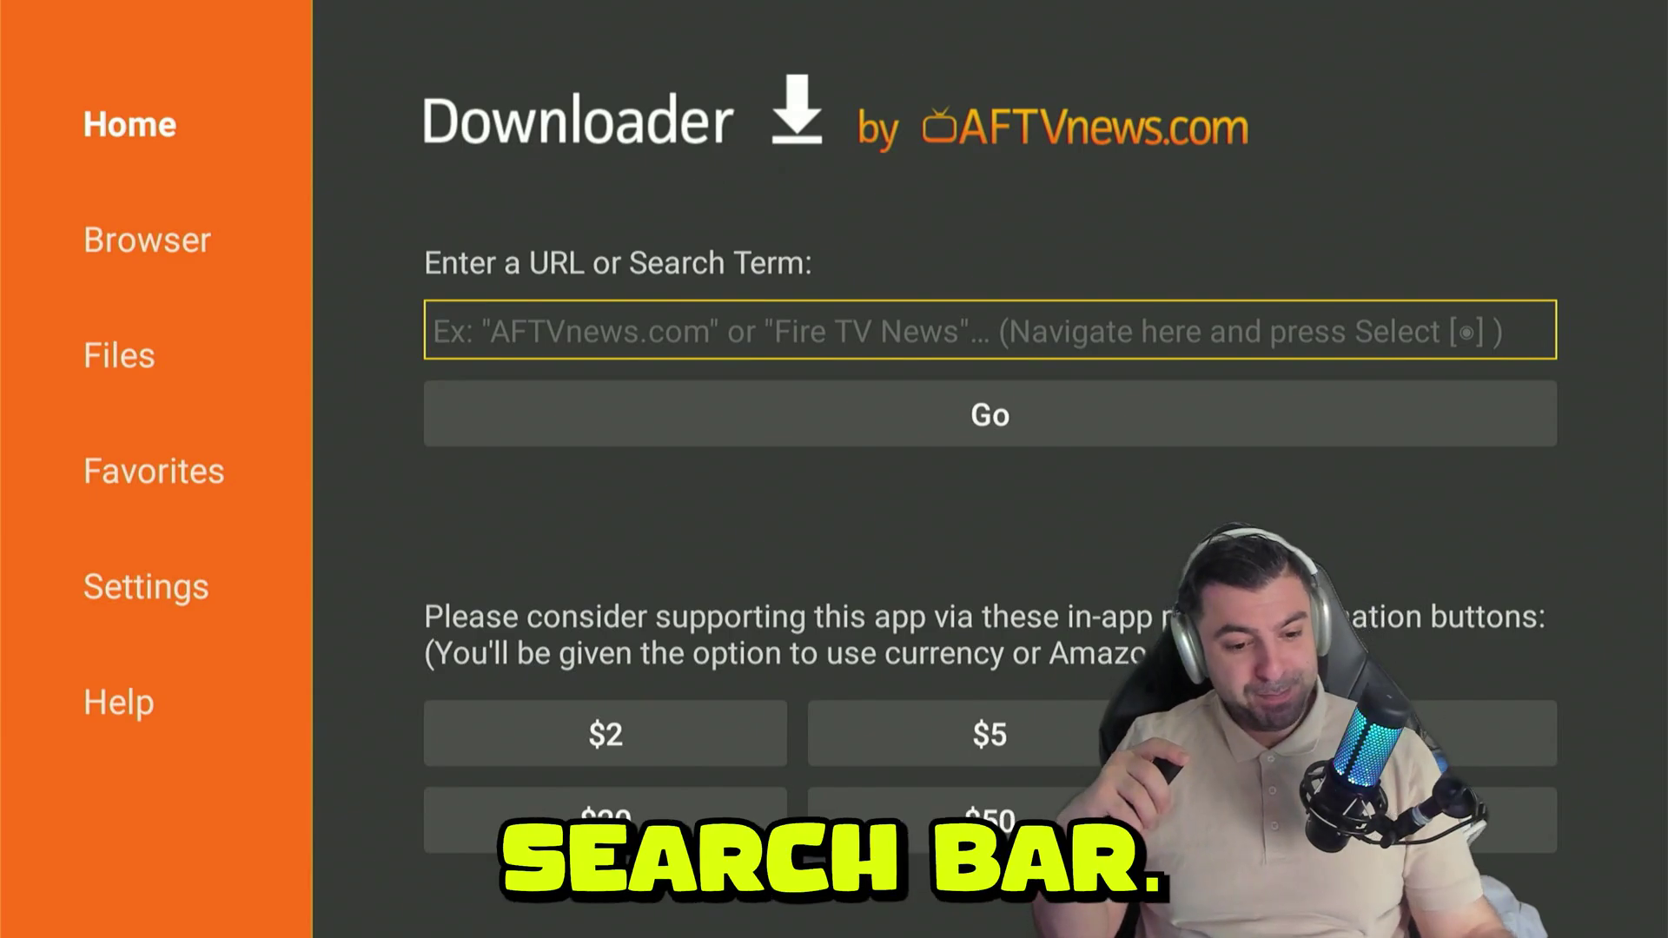
# Step: Enter the code 10381 as Downloader's URL or search term and submit it to download the APK
pyautogui.press('Return')
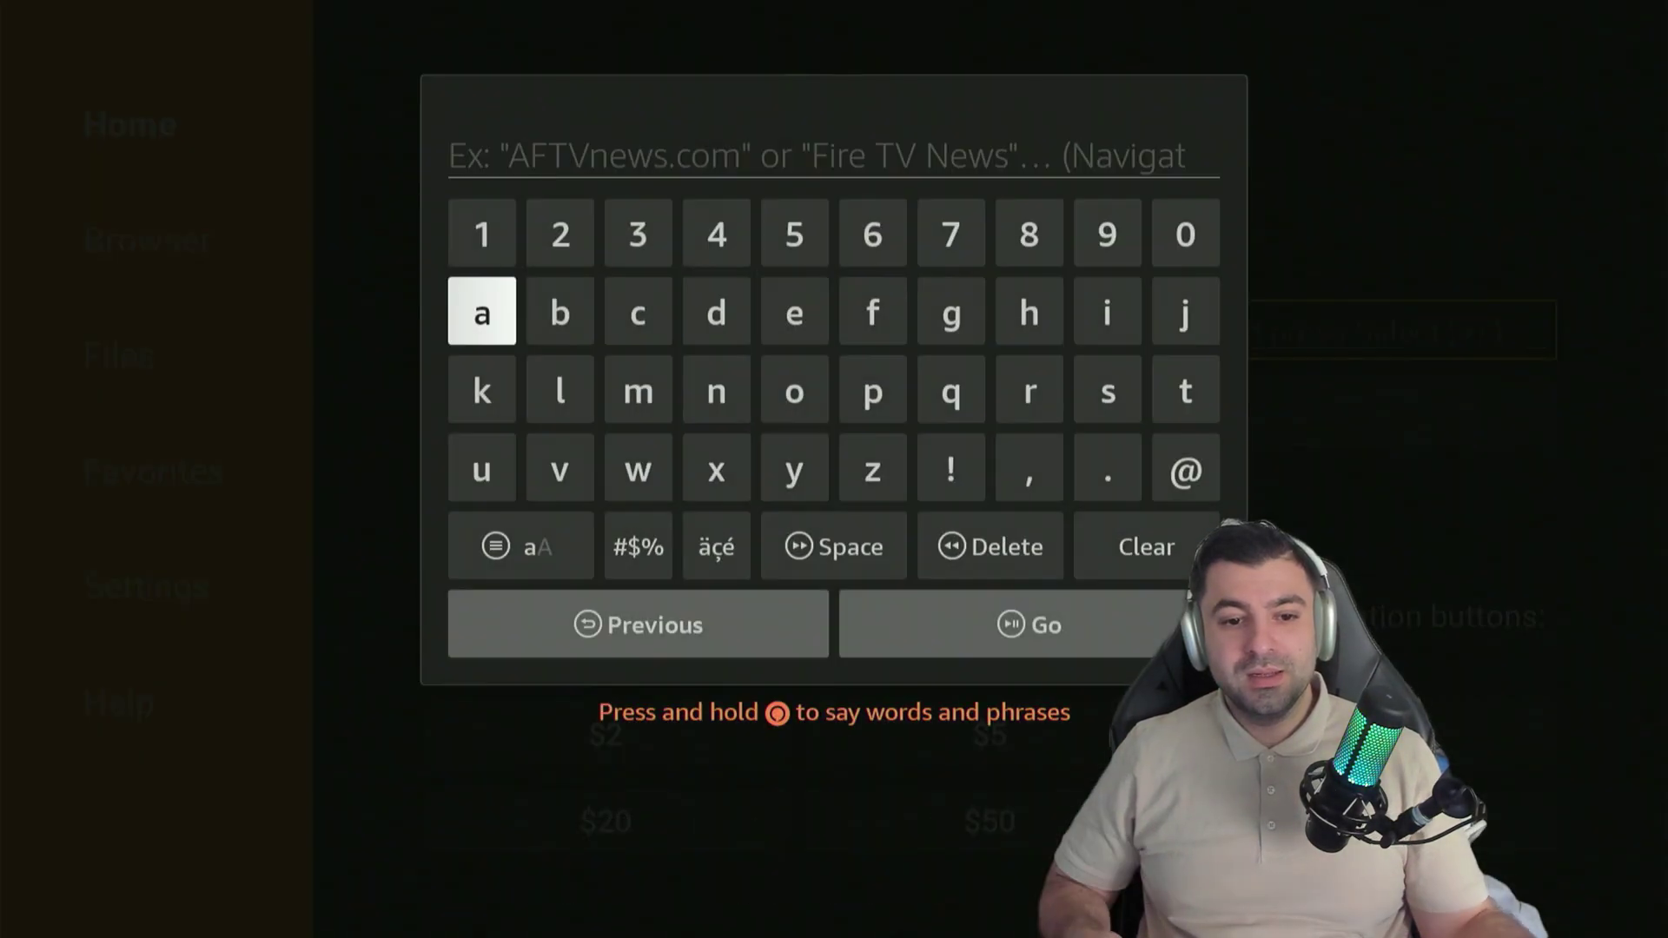
pyautogui.press('Up')
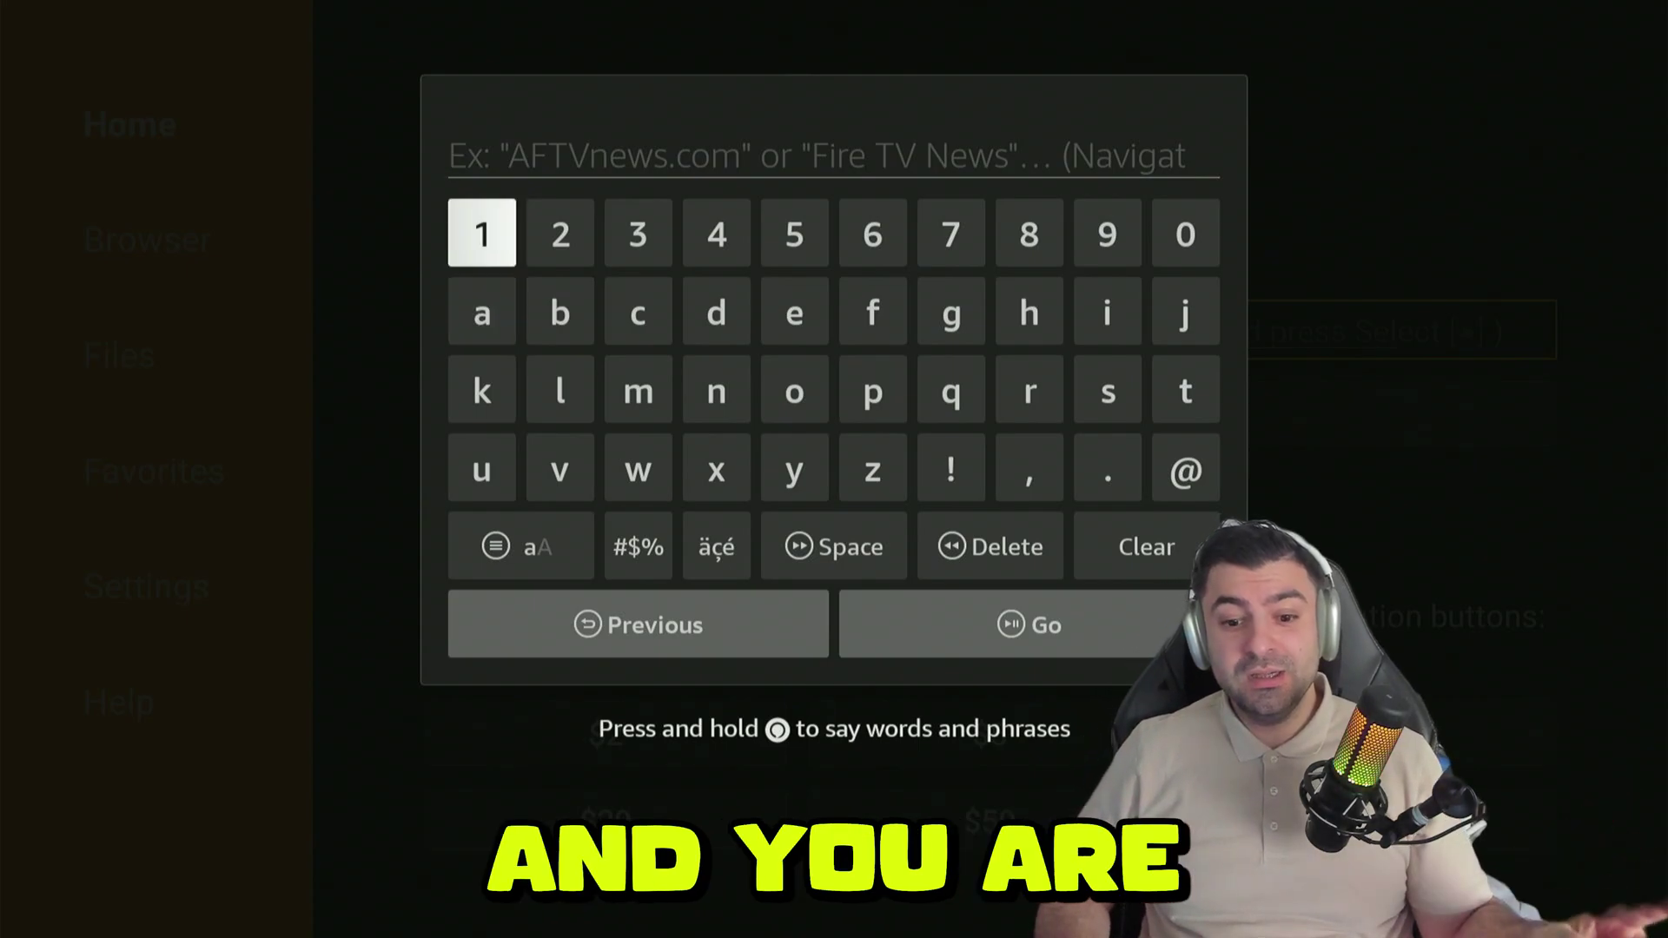
pyautogui.press('Return')
pyautogui.press('Right')
pyautogui.press('Right')
pyautogui.press('Right')
pyautogui.press('Right')
pyautogui.press('Right')
pyautogui.press('Right')
pyautogui.press('Right')
pyautogui.press('Right')
pyautogui.press('Right')
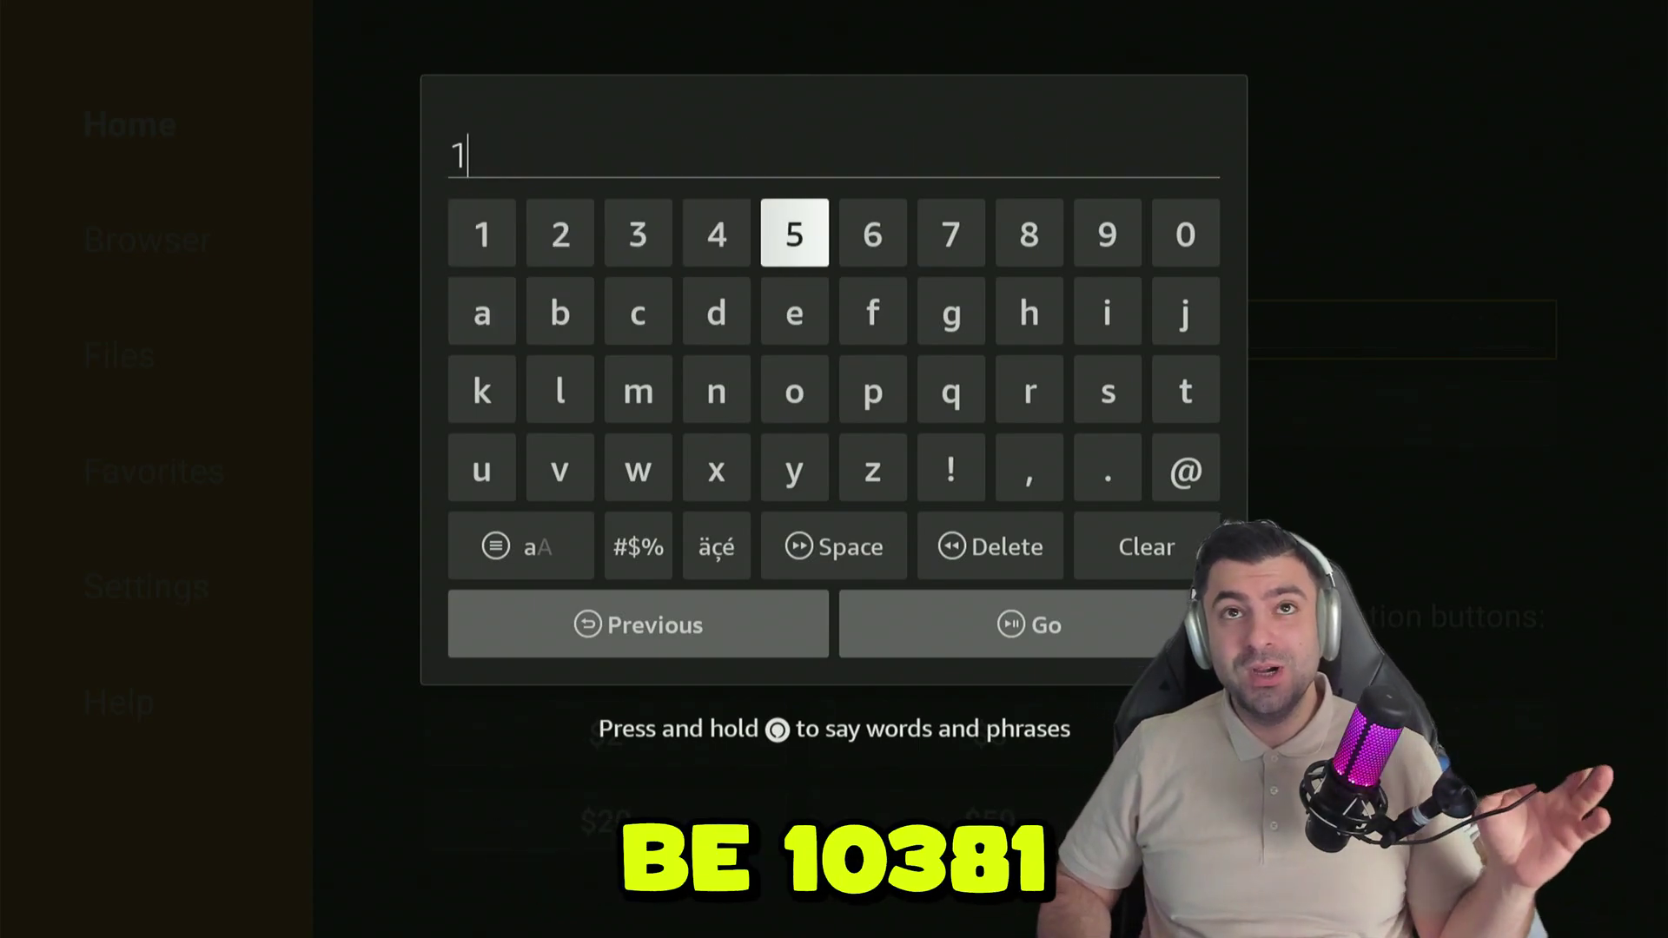
pyautogui.press('Return')
pyautogui.press('Left')
pyautogui.press('Left')
pyautogui.press('Left')
pyautogui.press('Left')
pyautogui.press('Left')
pyautogui.press('Left')
pyautogui.press('Left')
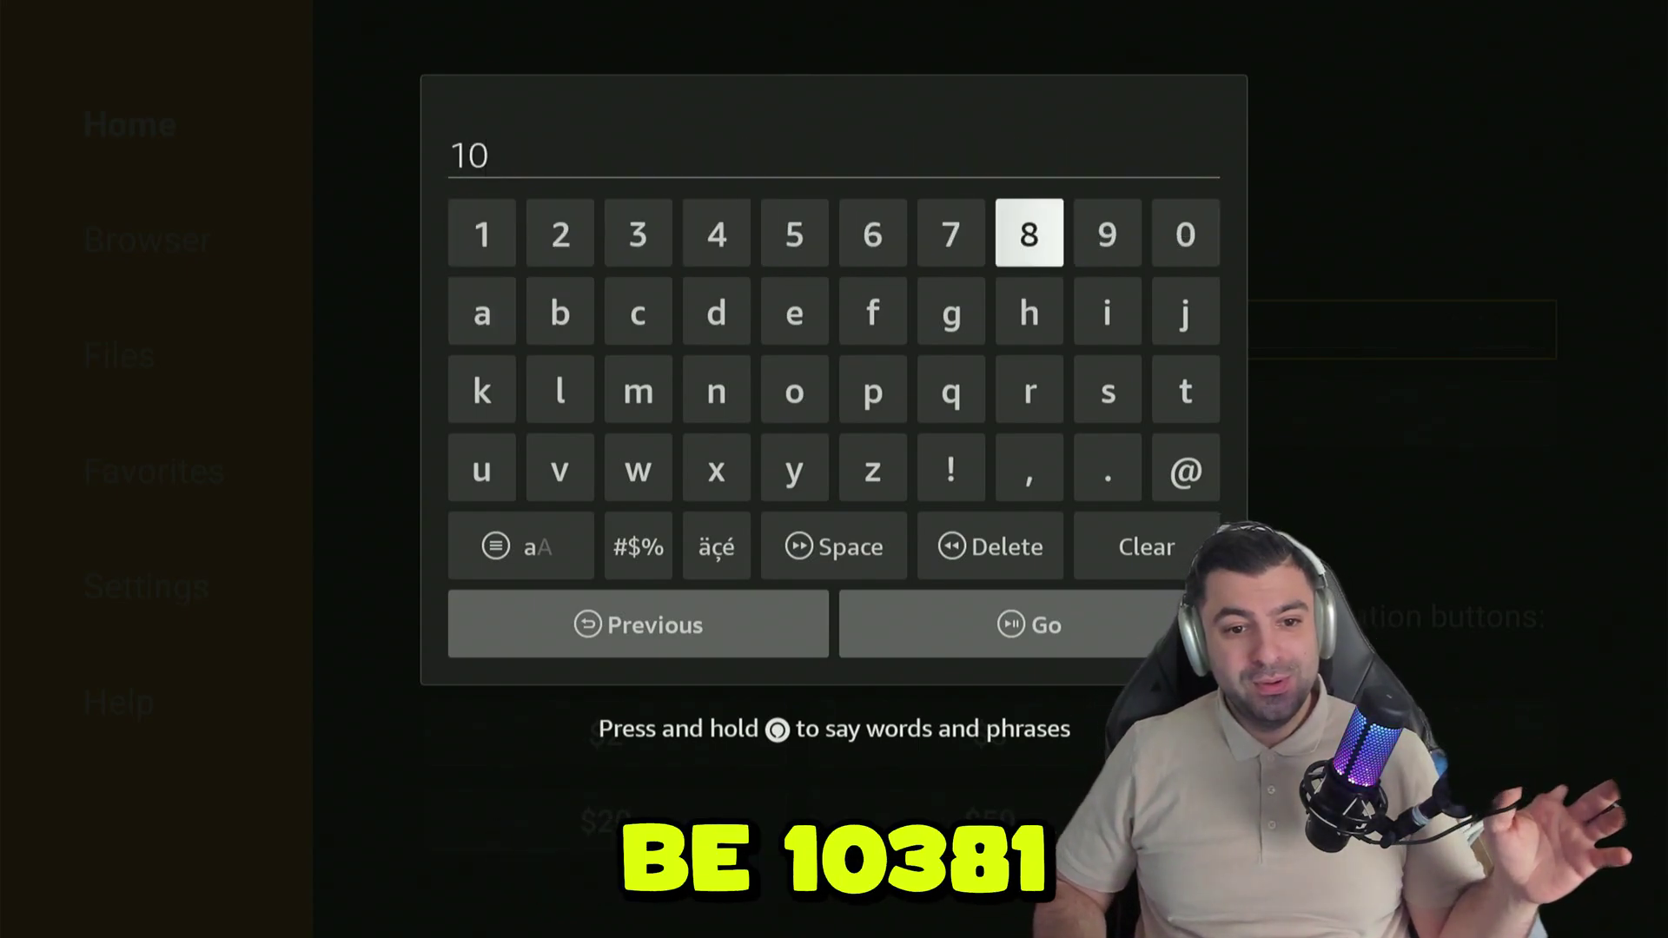
pyautogui.press('Right')
pyautogui.press('Right')
pyautogui.press('Right')
pyautogui.press('Right')
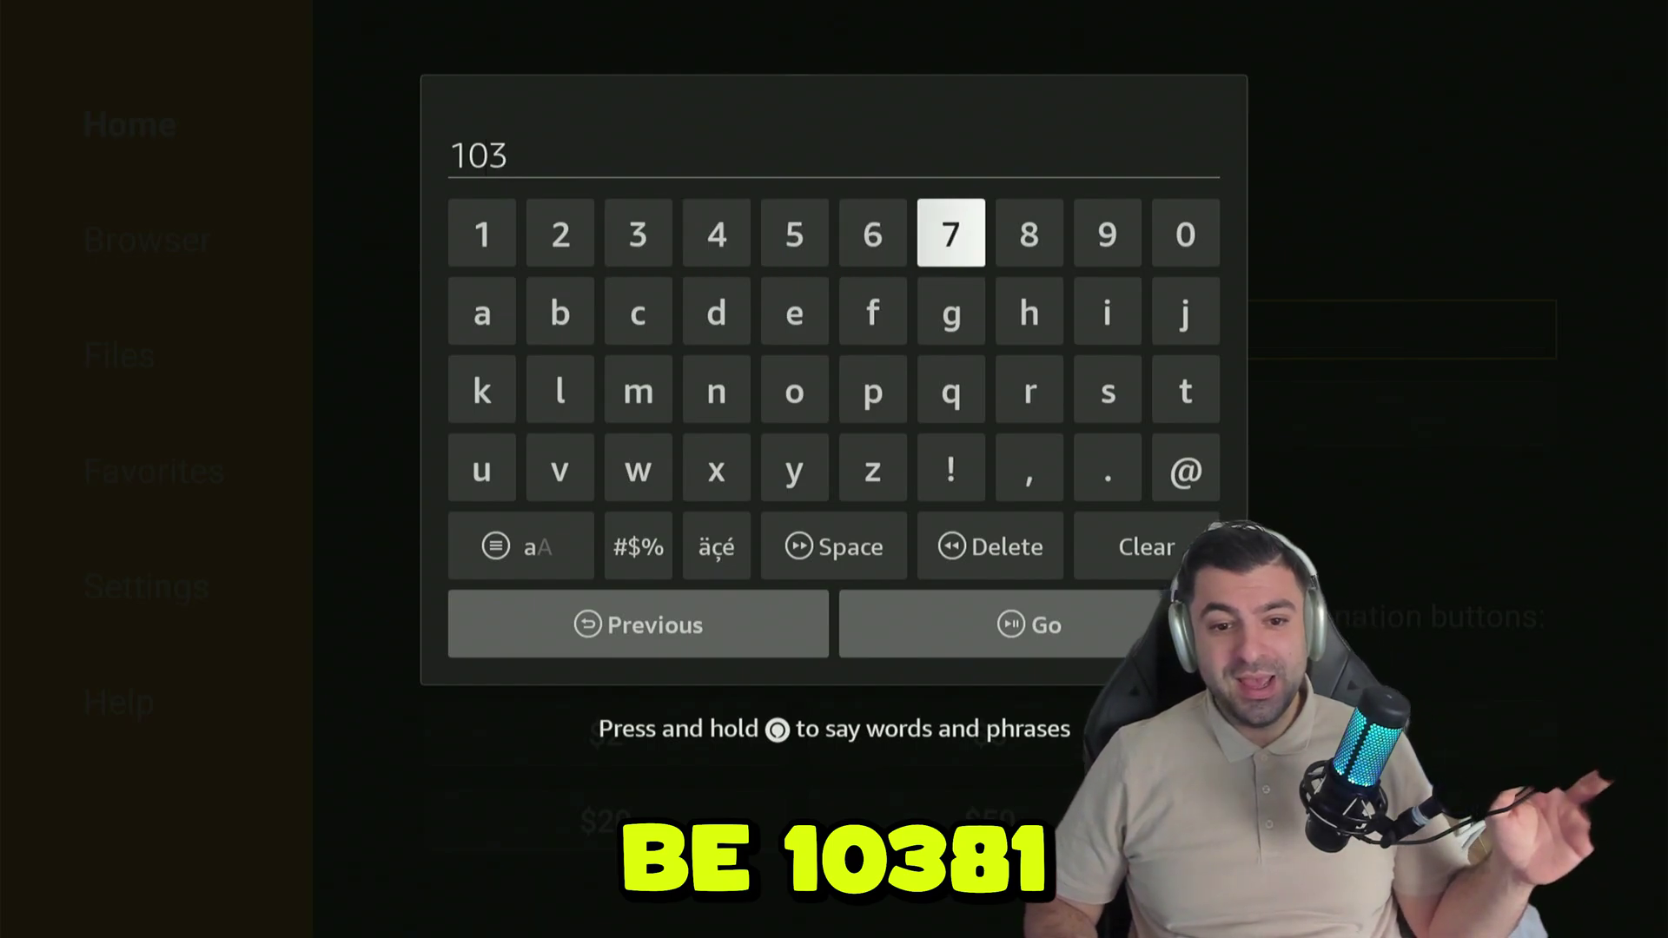
pyautogui.press('Return')
pyautogui.press('Left')
pyautogui.press('Left')
pyautogui.press('Left')
pyautogui.press('Left')
pyautogui.press('Left')
pyautogui.press('Left')
pyautogui.press('Left')
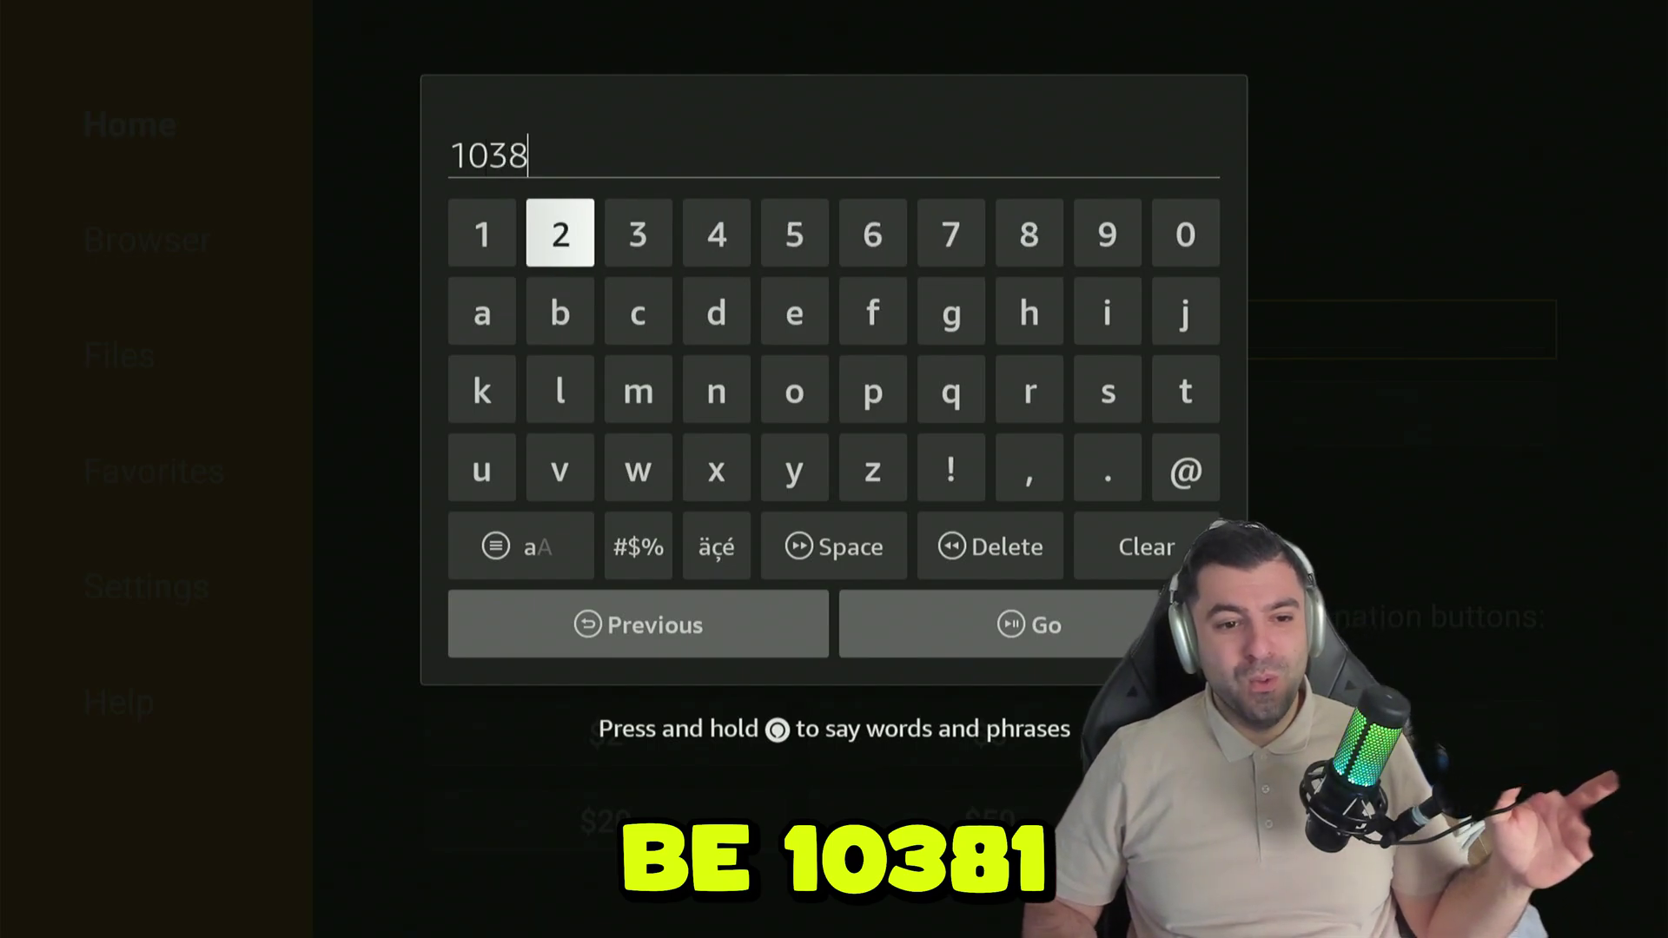
pyautogui.press('Down')
pyautogui.press('Down')
pyautogui.press('Down')
pyautogui.press('Down')
pyautogui.press('Down')
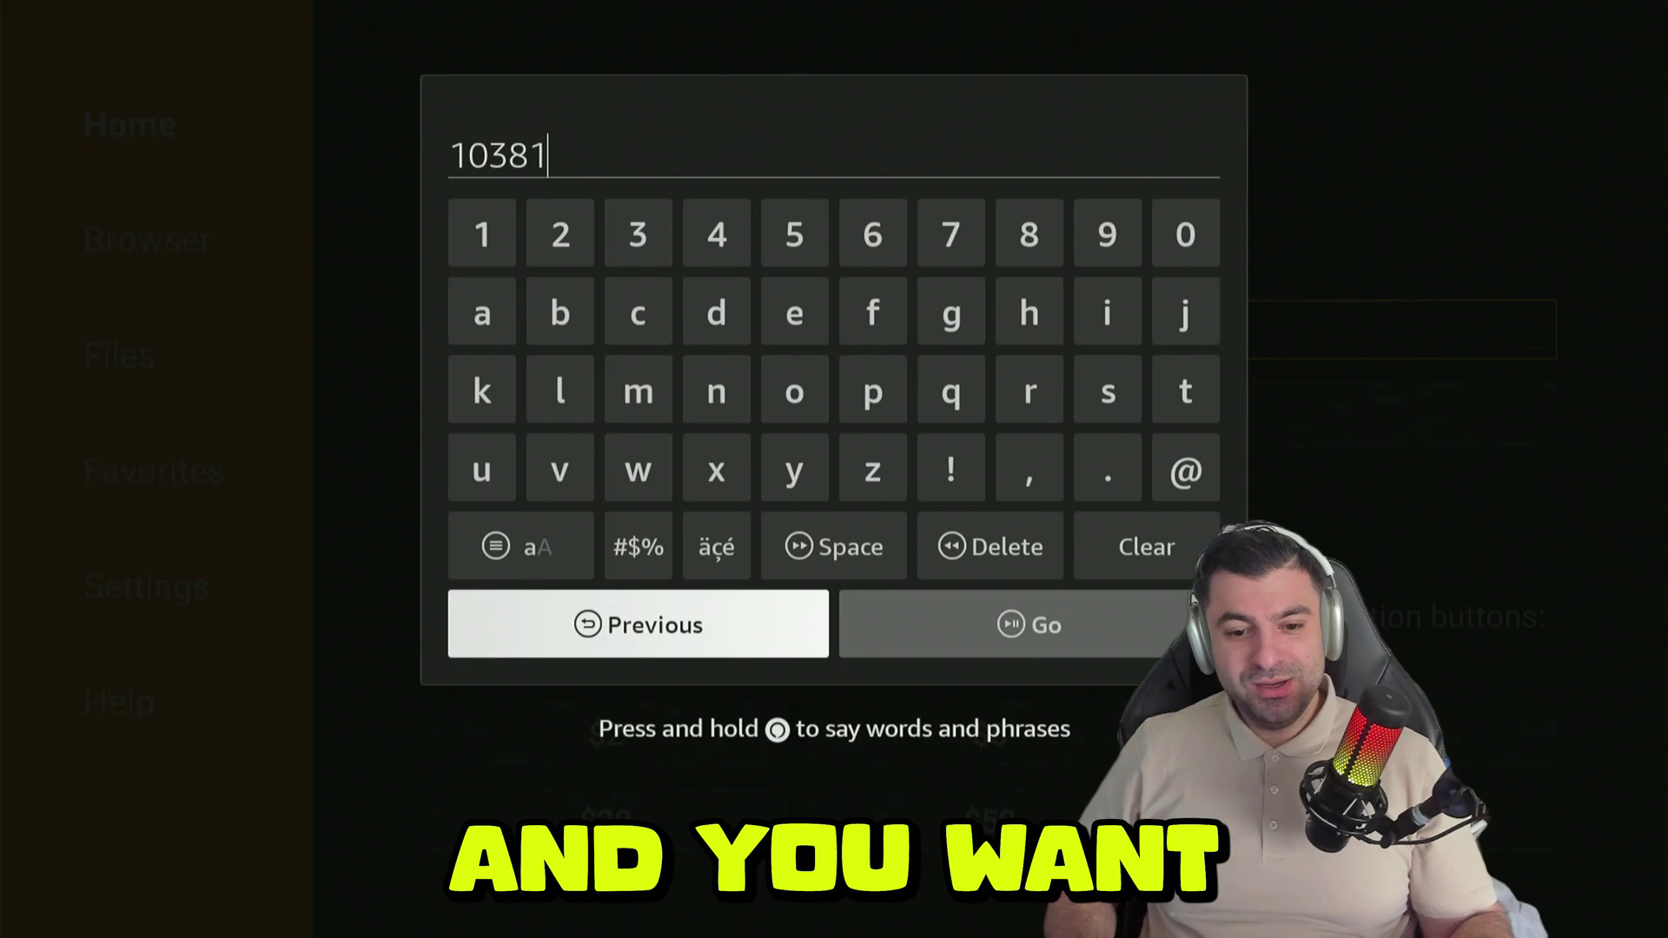
pyautogui.press('Right')
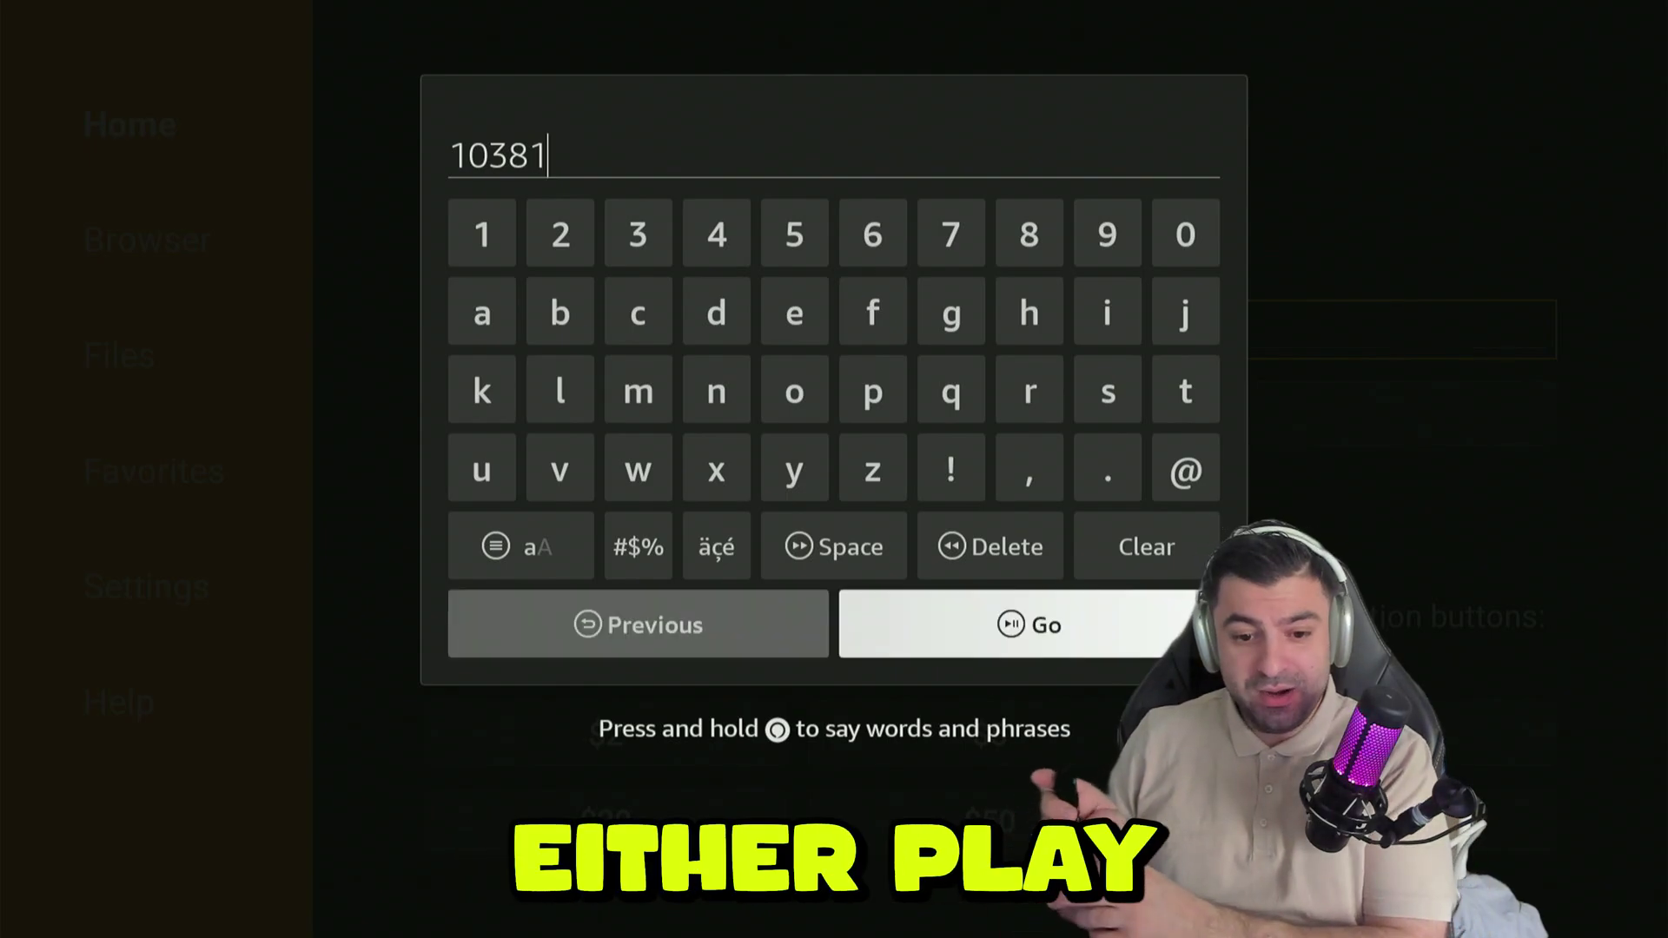
pyautogui.press('Return')
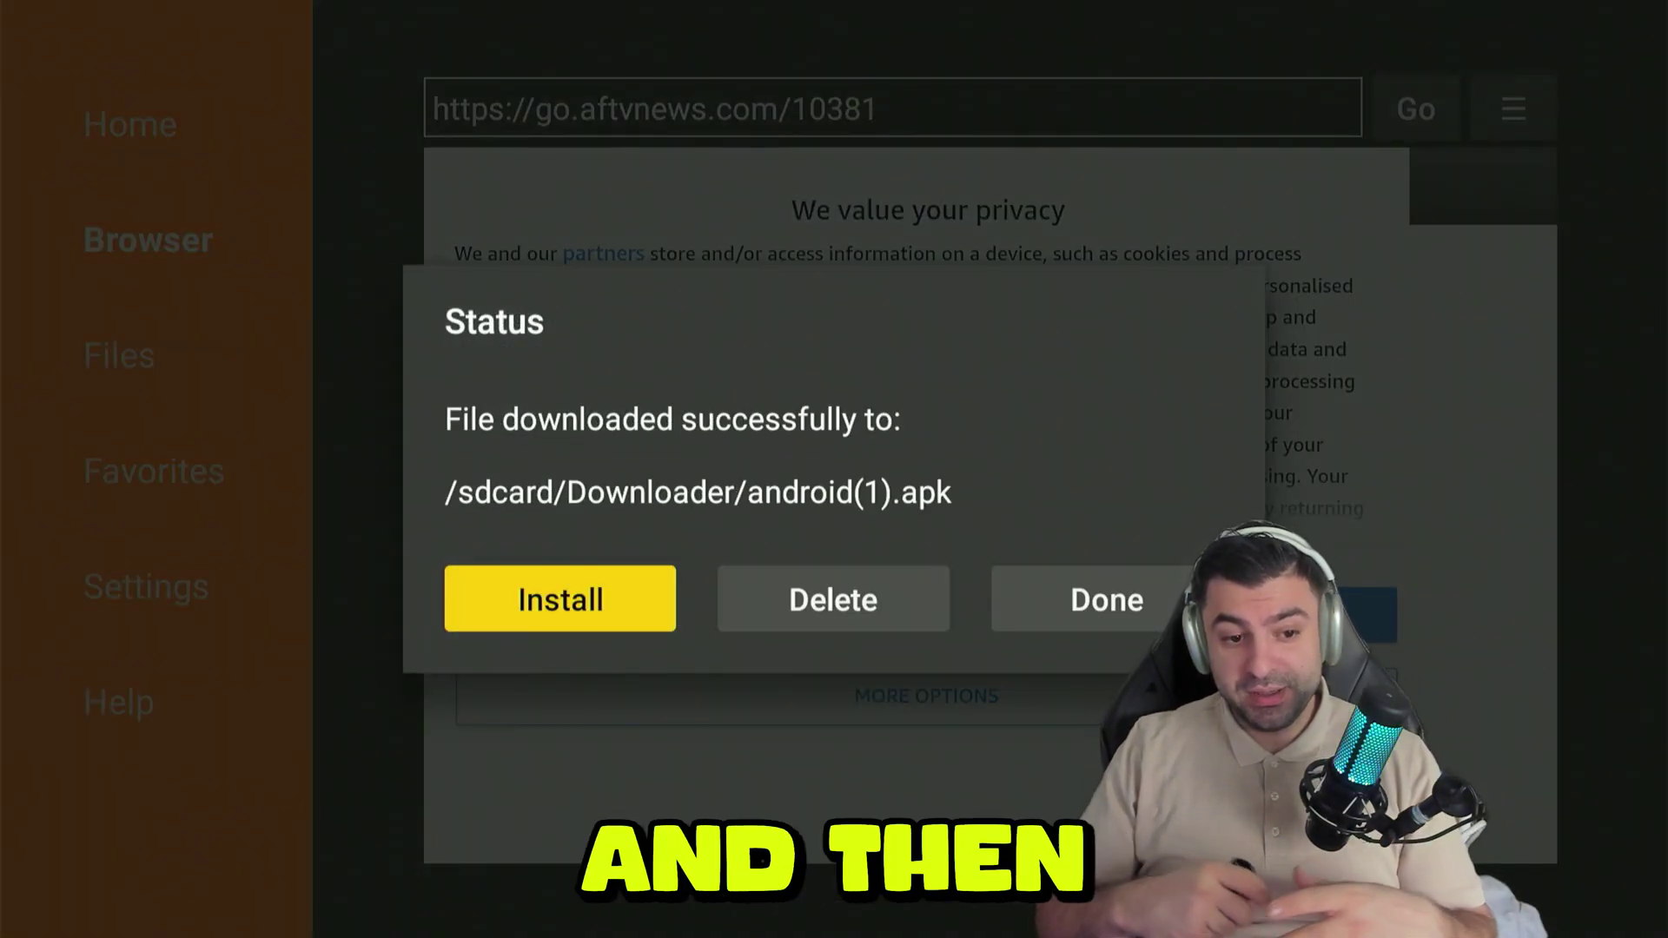
# Step: Install the Unlinked app from the downloaded APK and return to the home screen
pyautogui.press('Return')
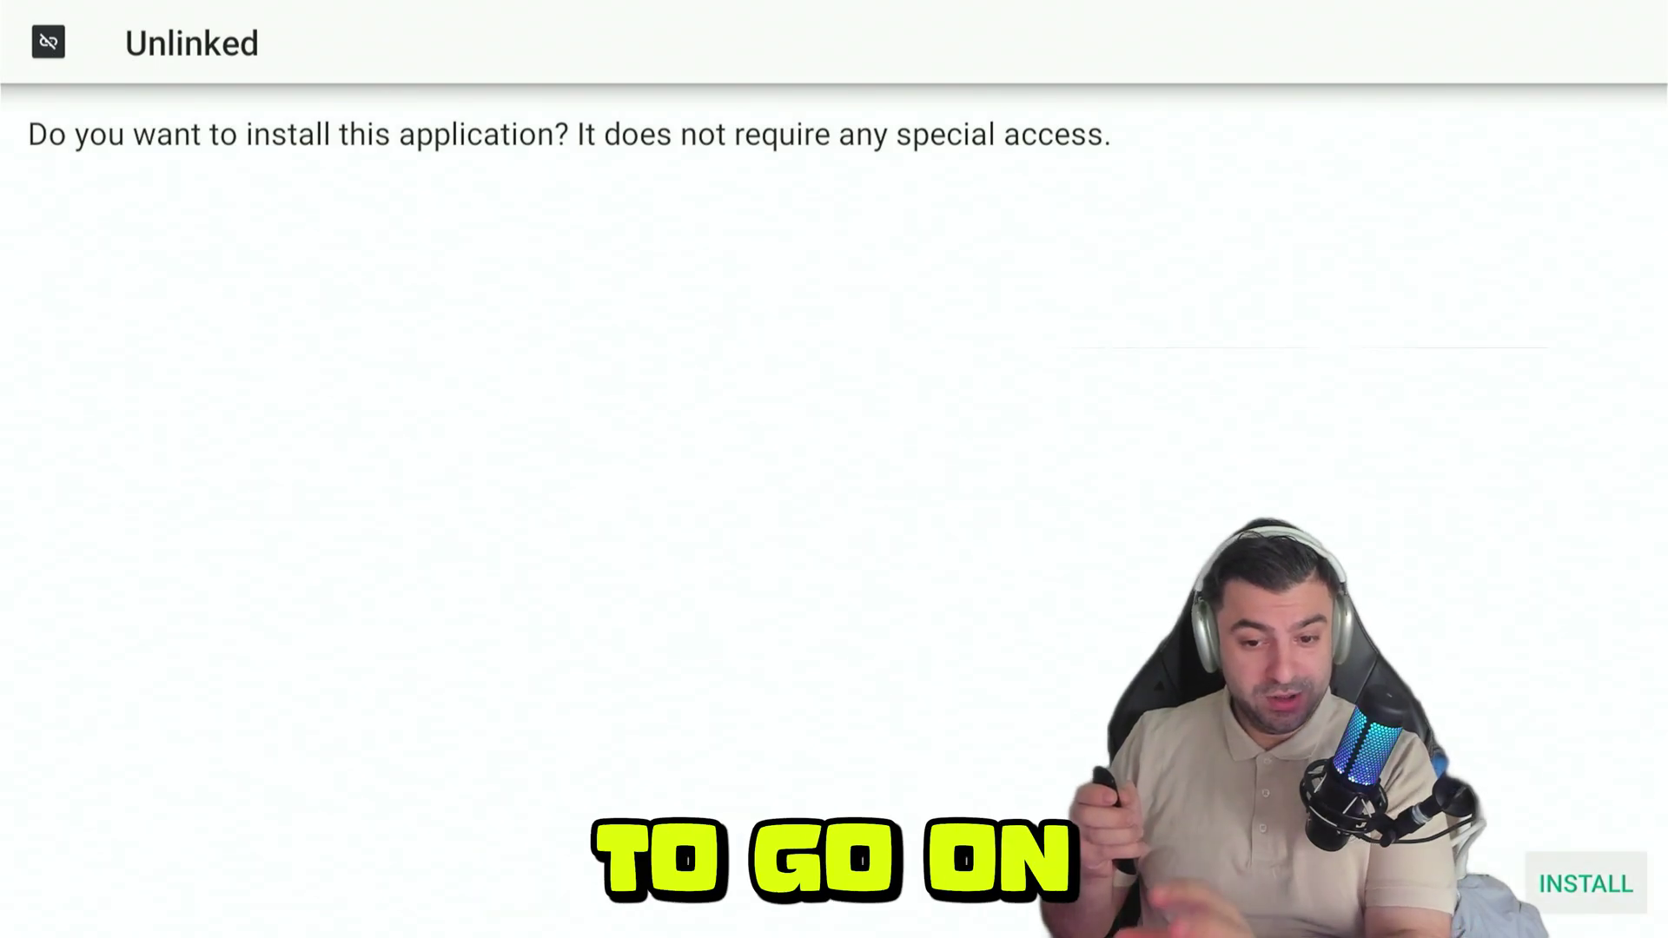
pyautogui.press('Return')
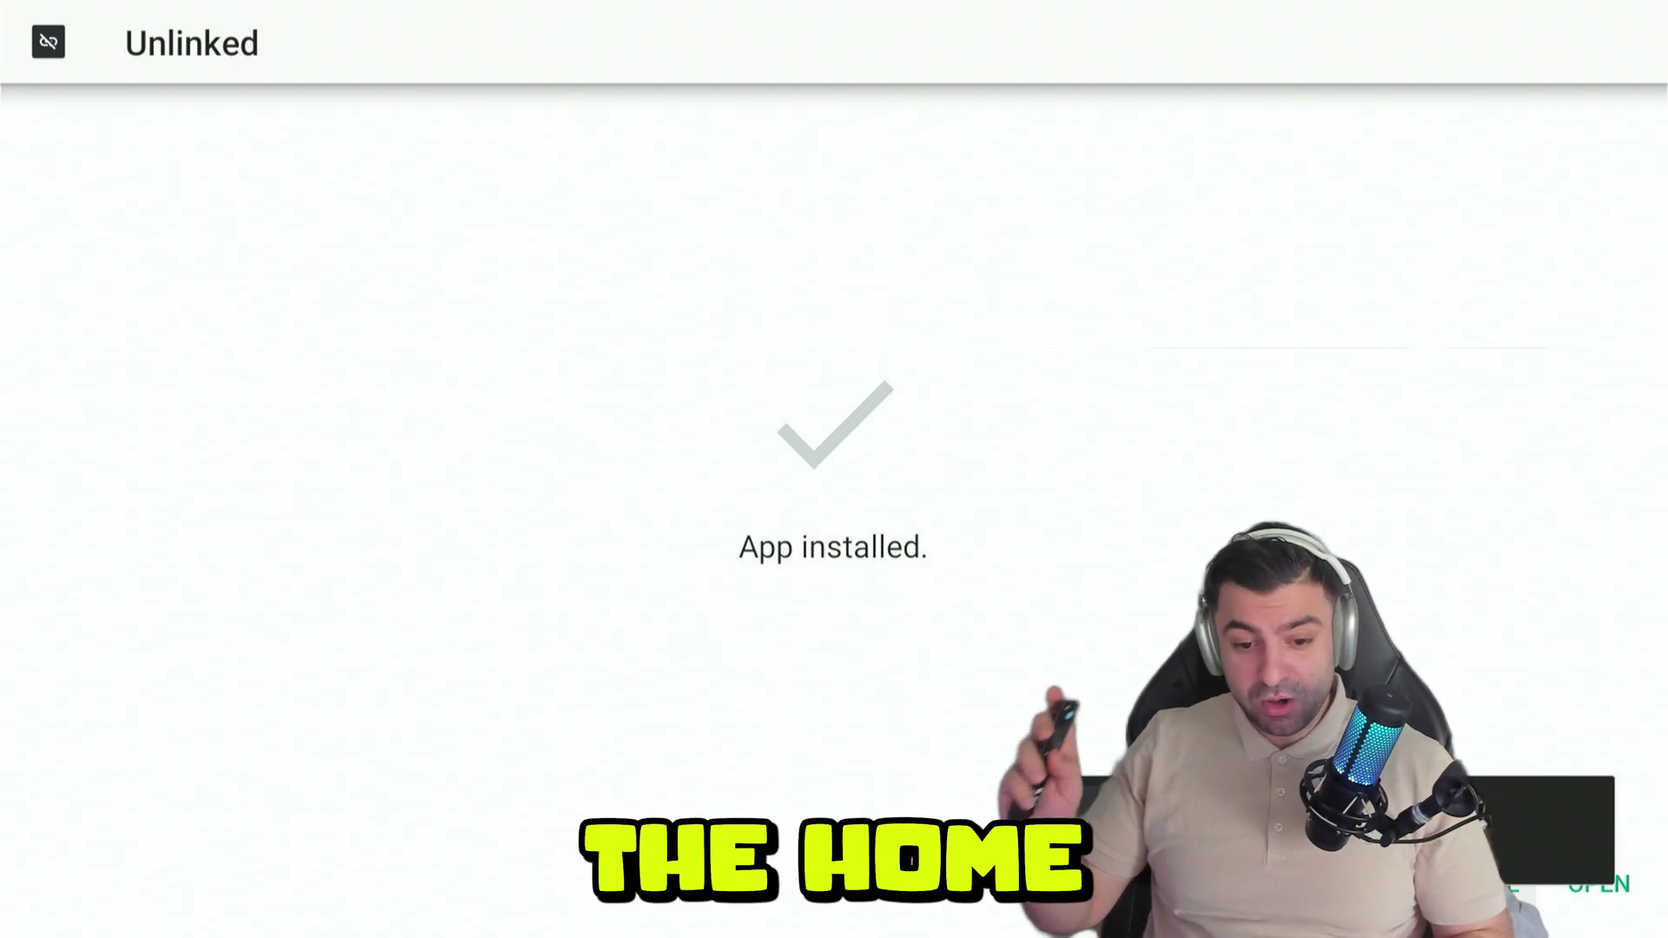
pyautogui.press('Home')
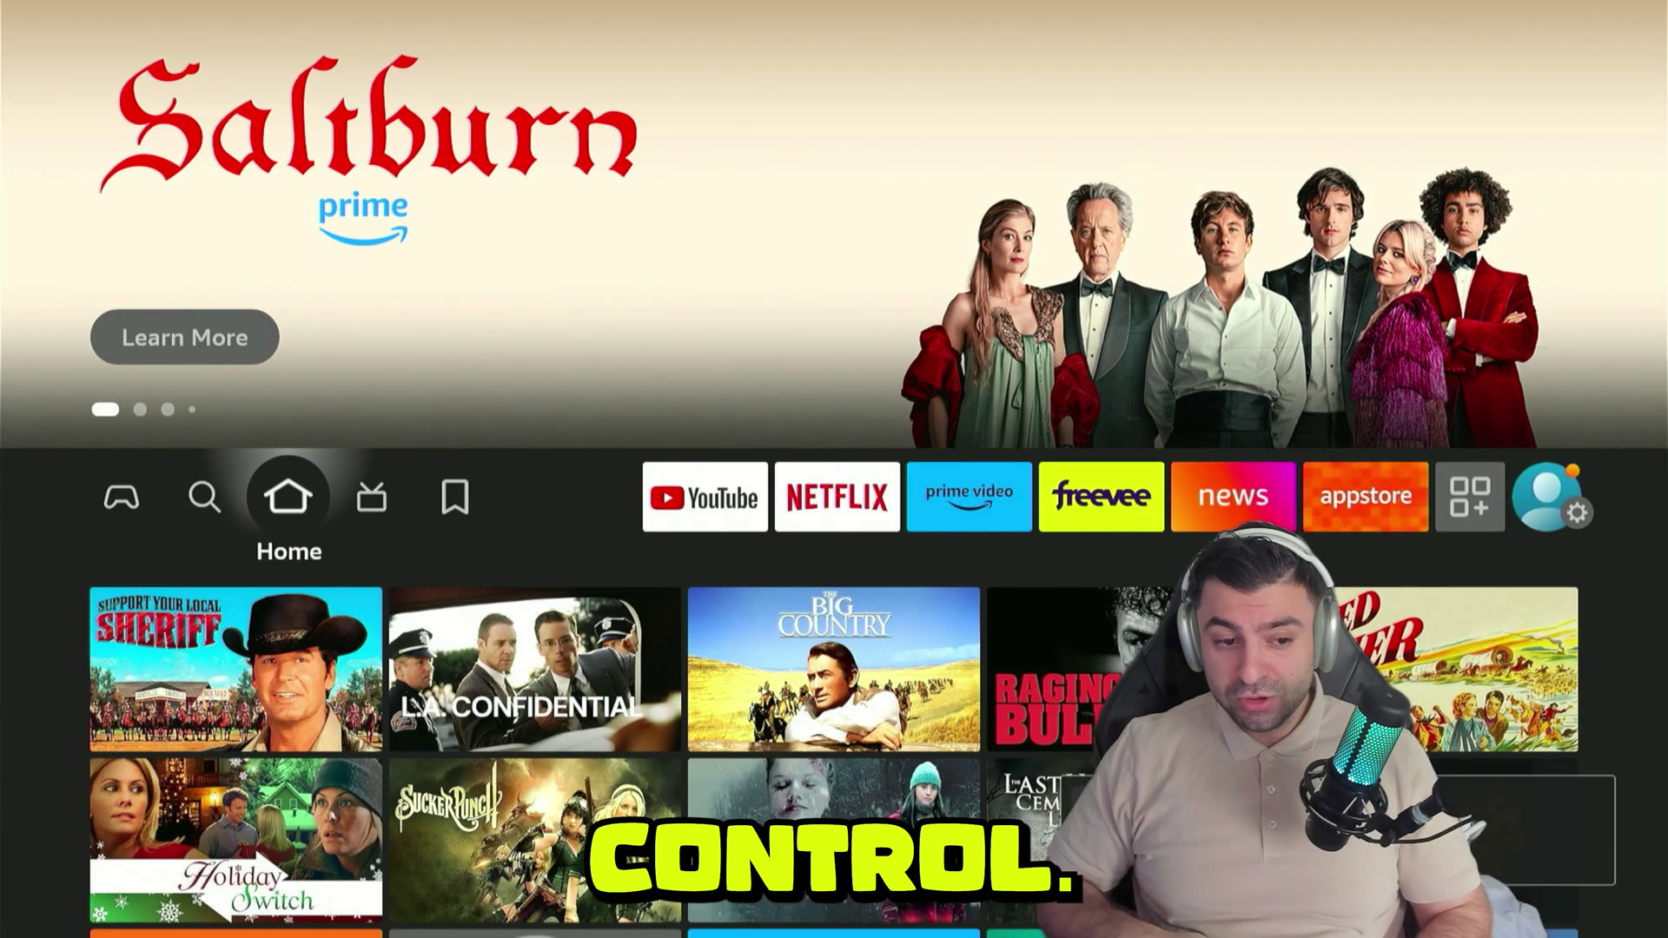
# Step: Go to the My Fire TV settings and open Install unknown apps in Developer options
pyautogui.press('Right')
pyautogui.press('Right')
pyautogui.press('Right')
pyautogui.press('Right')
pyautogui.press('Right')
pyautogui.press('Right')
pyautogui.press('Right')
pyautogui.press('Right')
pyautogui.press('Right')
pyautogui.press('Right')
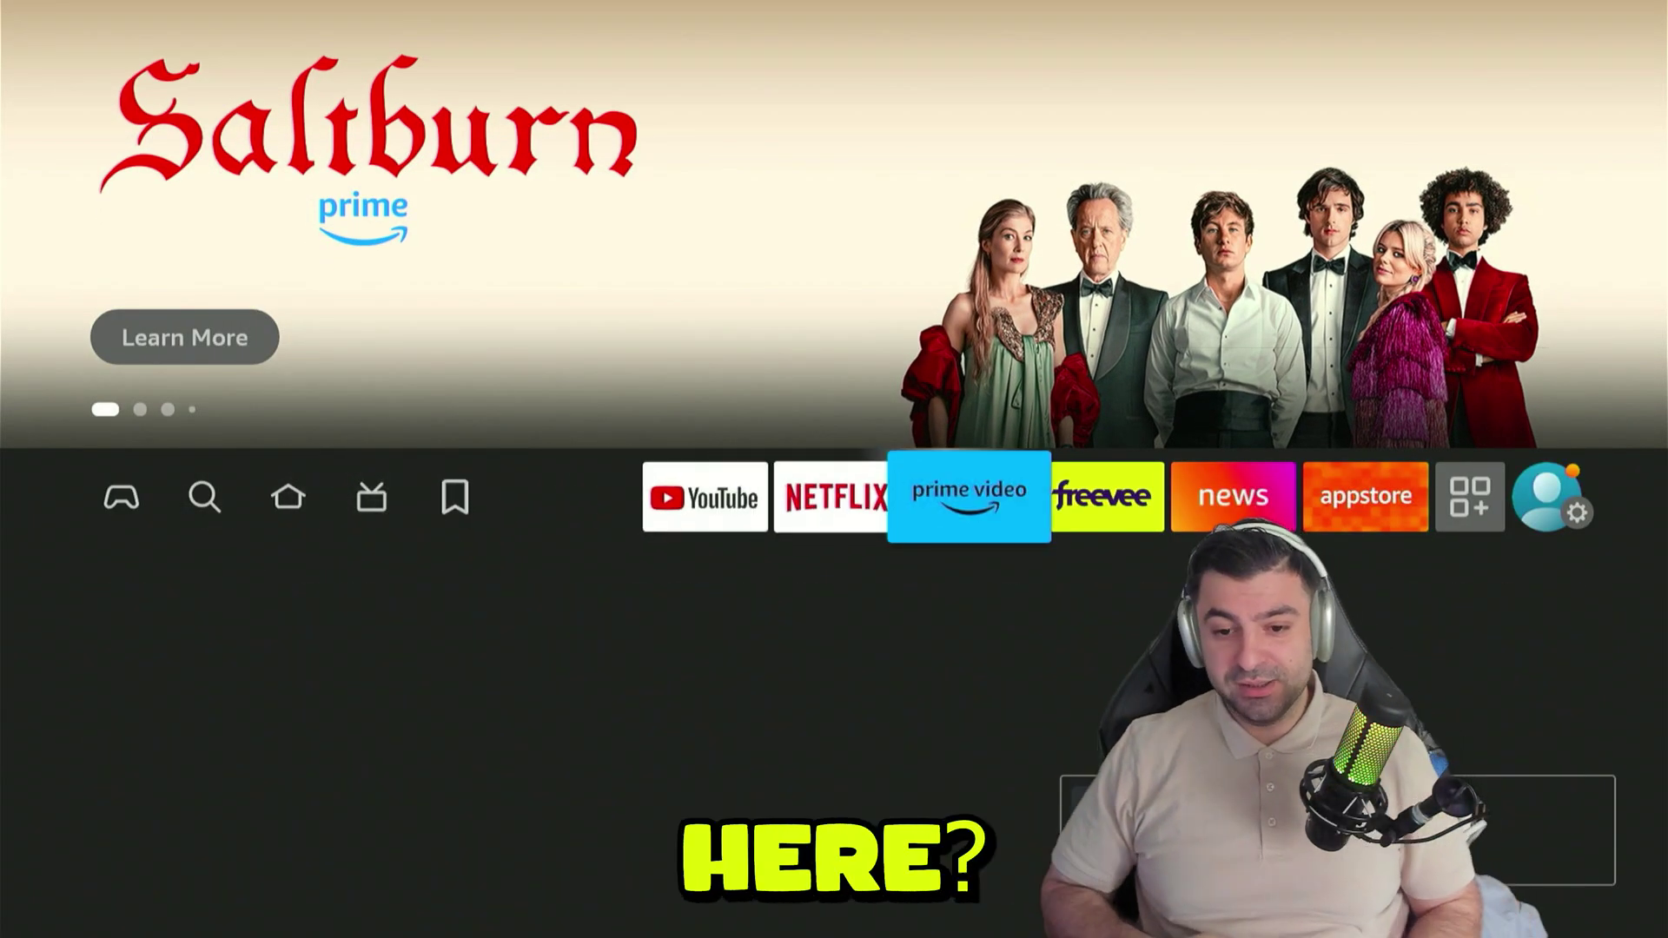
pyautogui.press('Down')
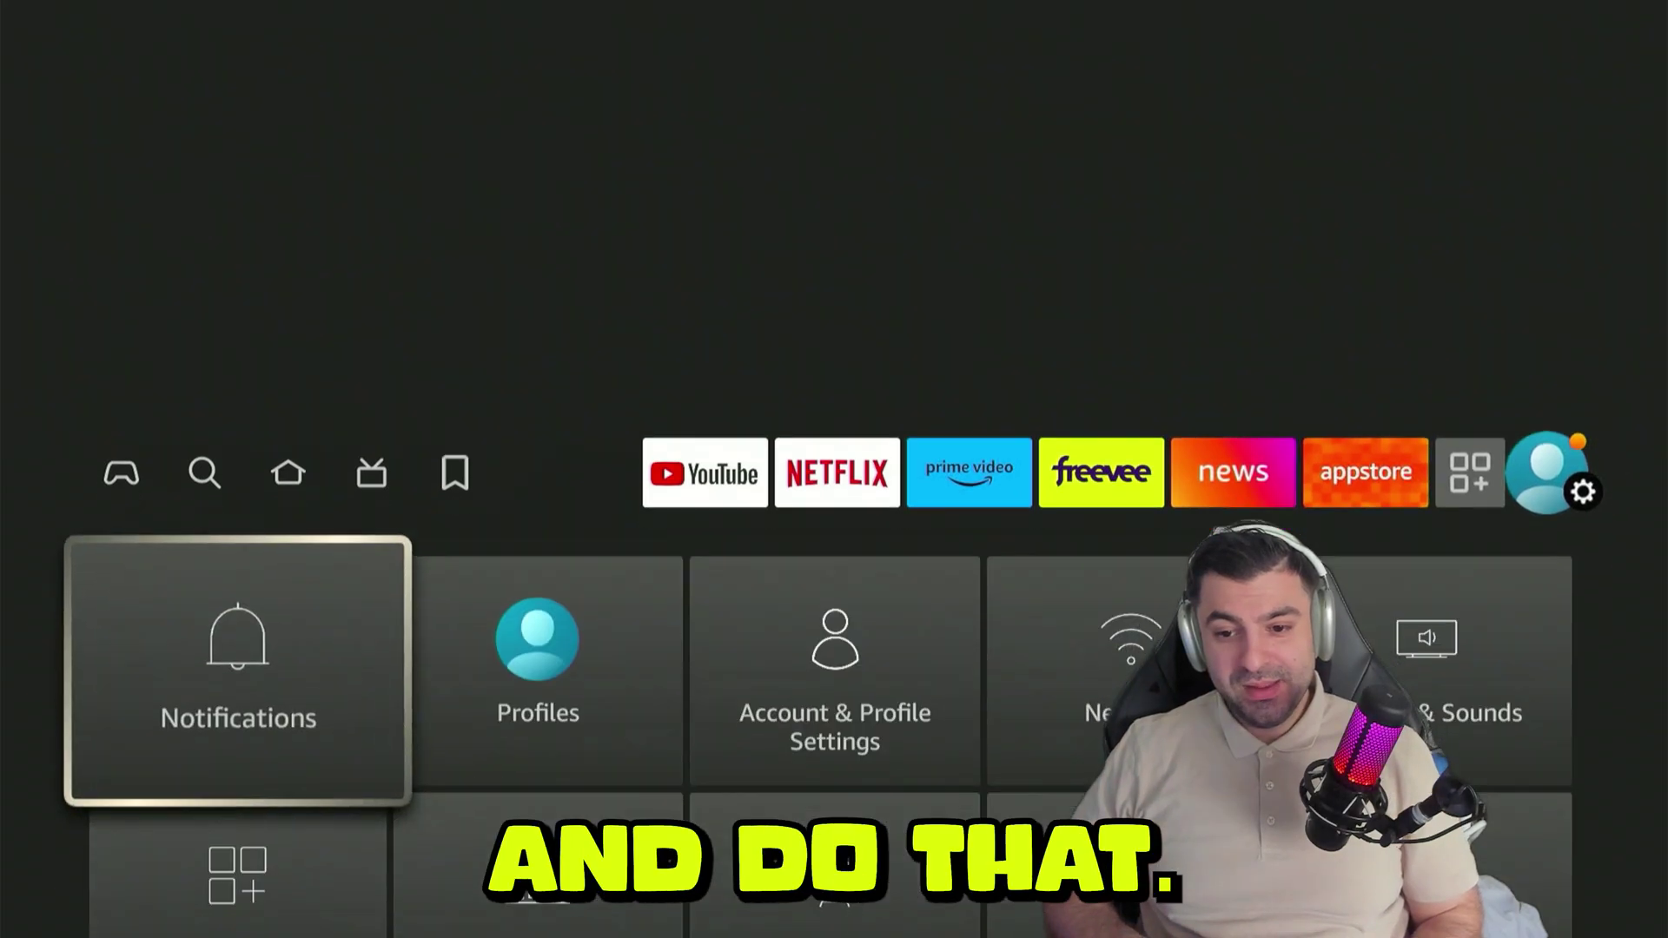
pyautogui.press('Down')
pyautogui.press('Down')
pyautogui.press('Right')
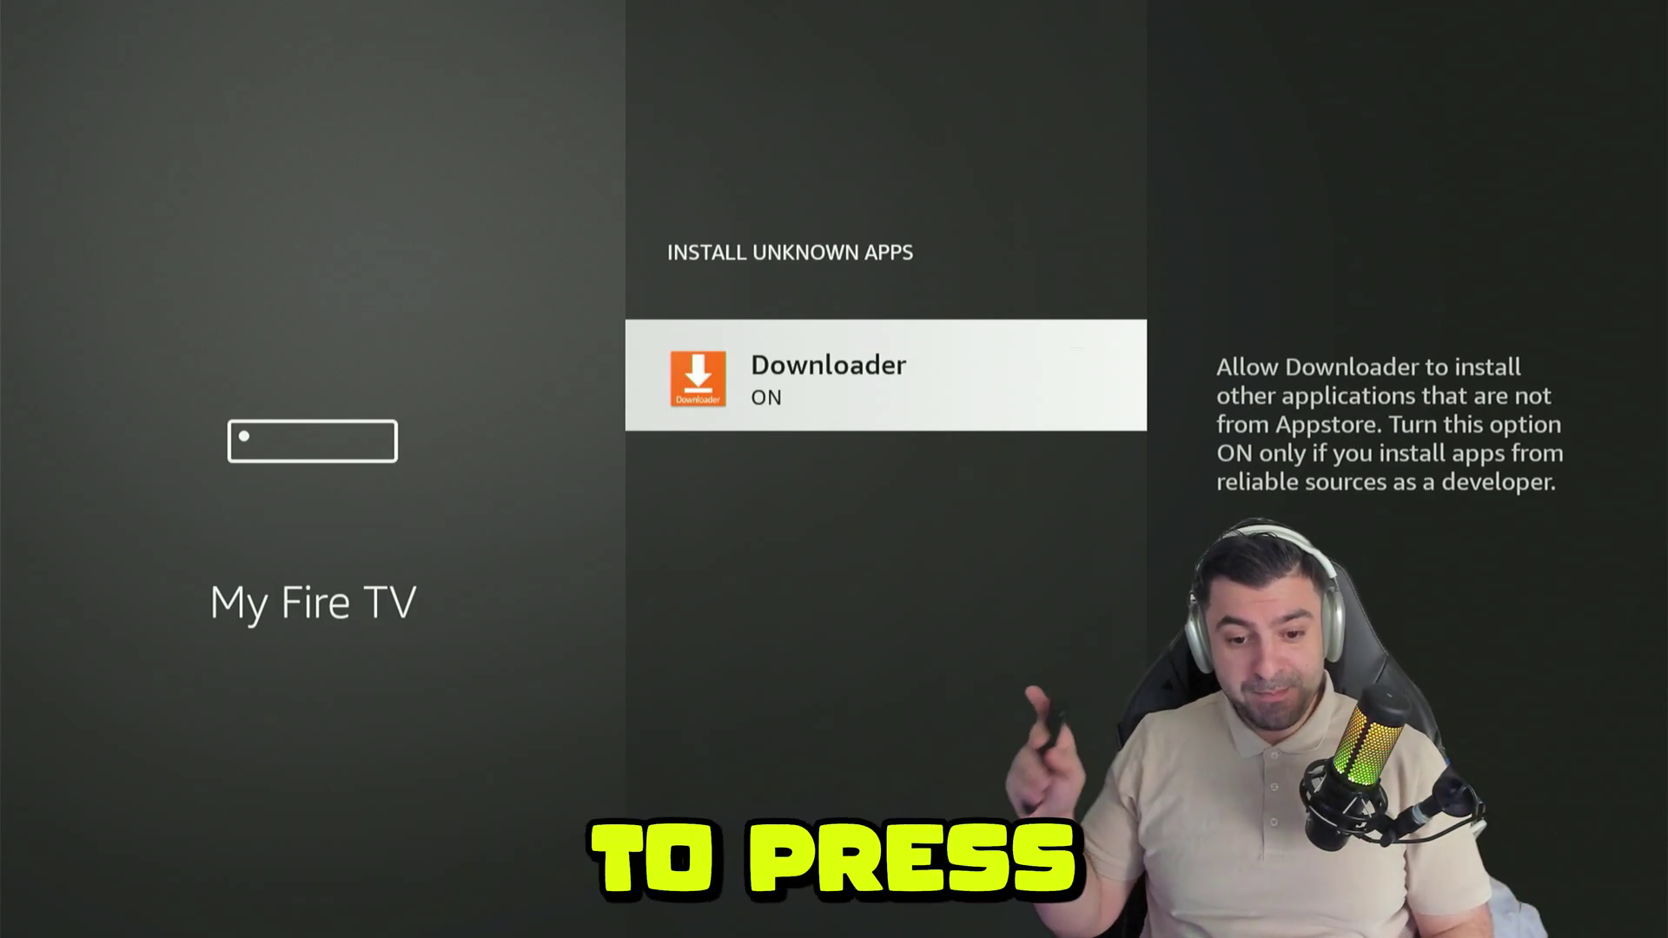
# Step: Reload the Install unknown apps list and turn on the permission for Unlinked
pyautogui.press('Escape')
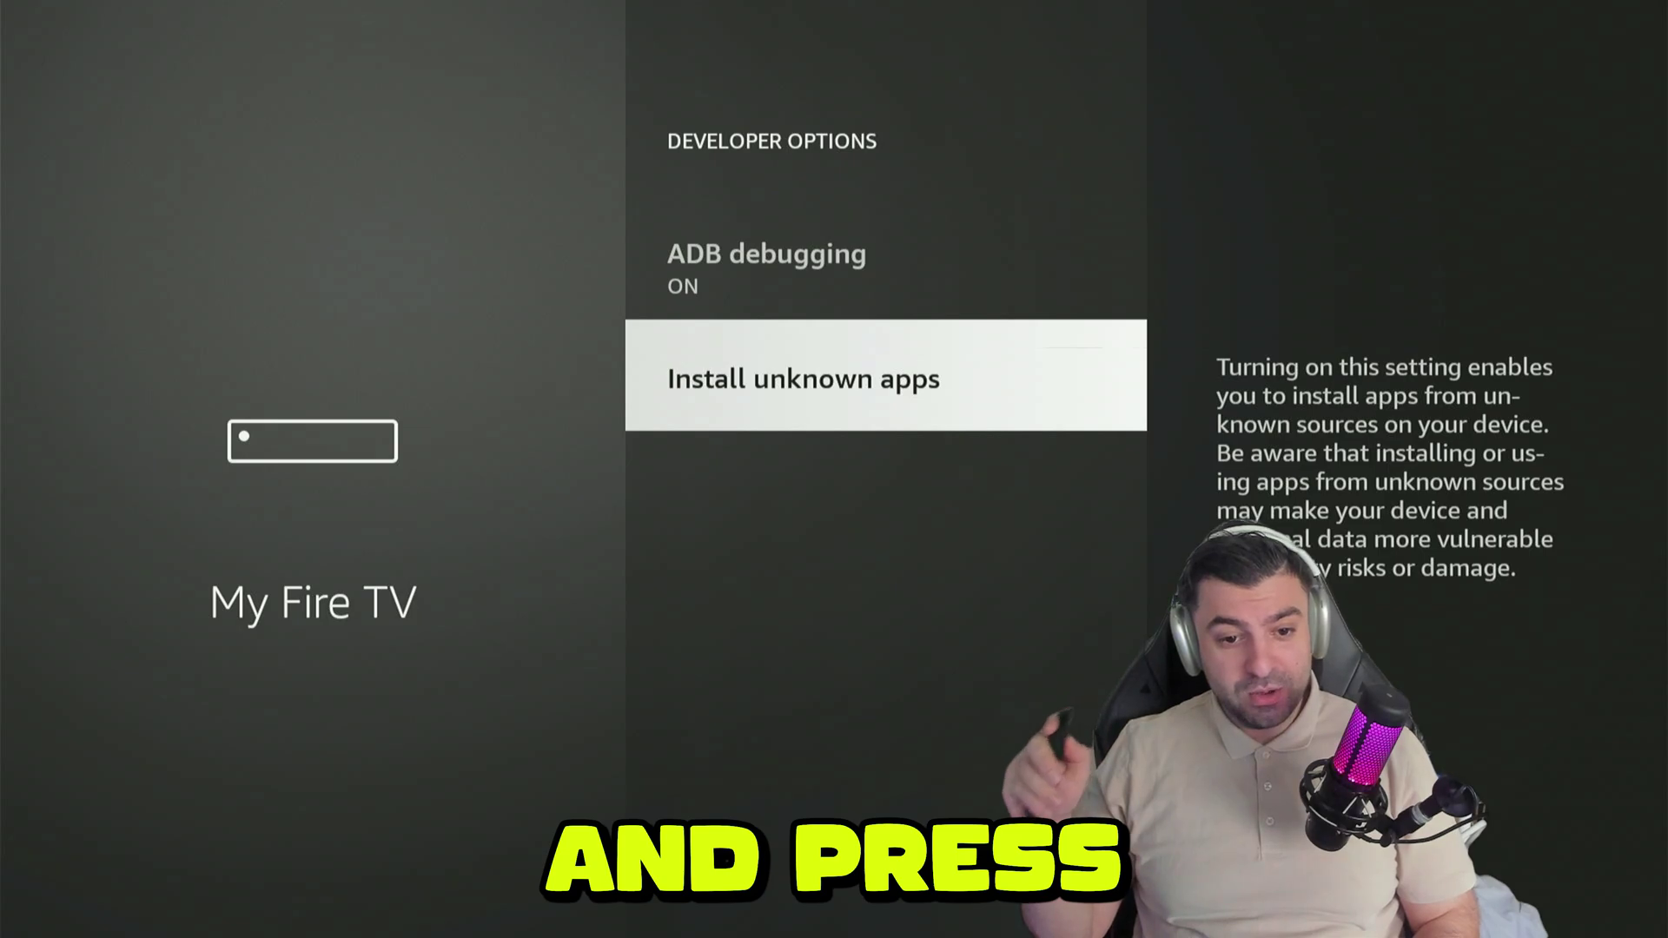
pyautogui.press('Return')
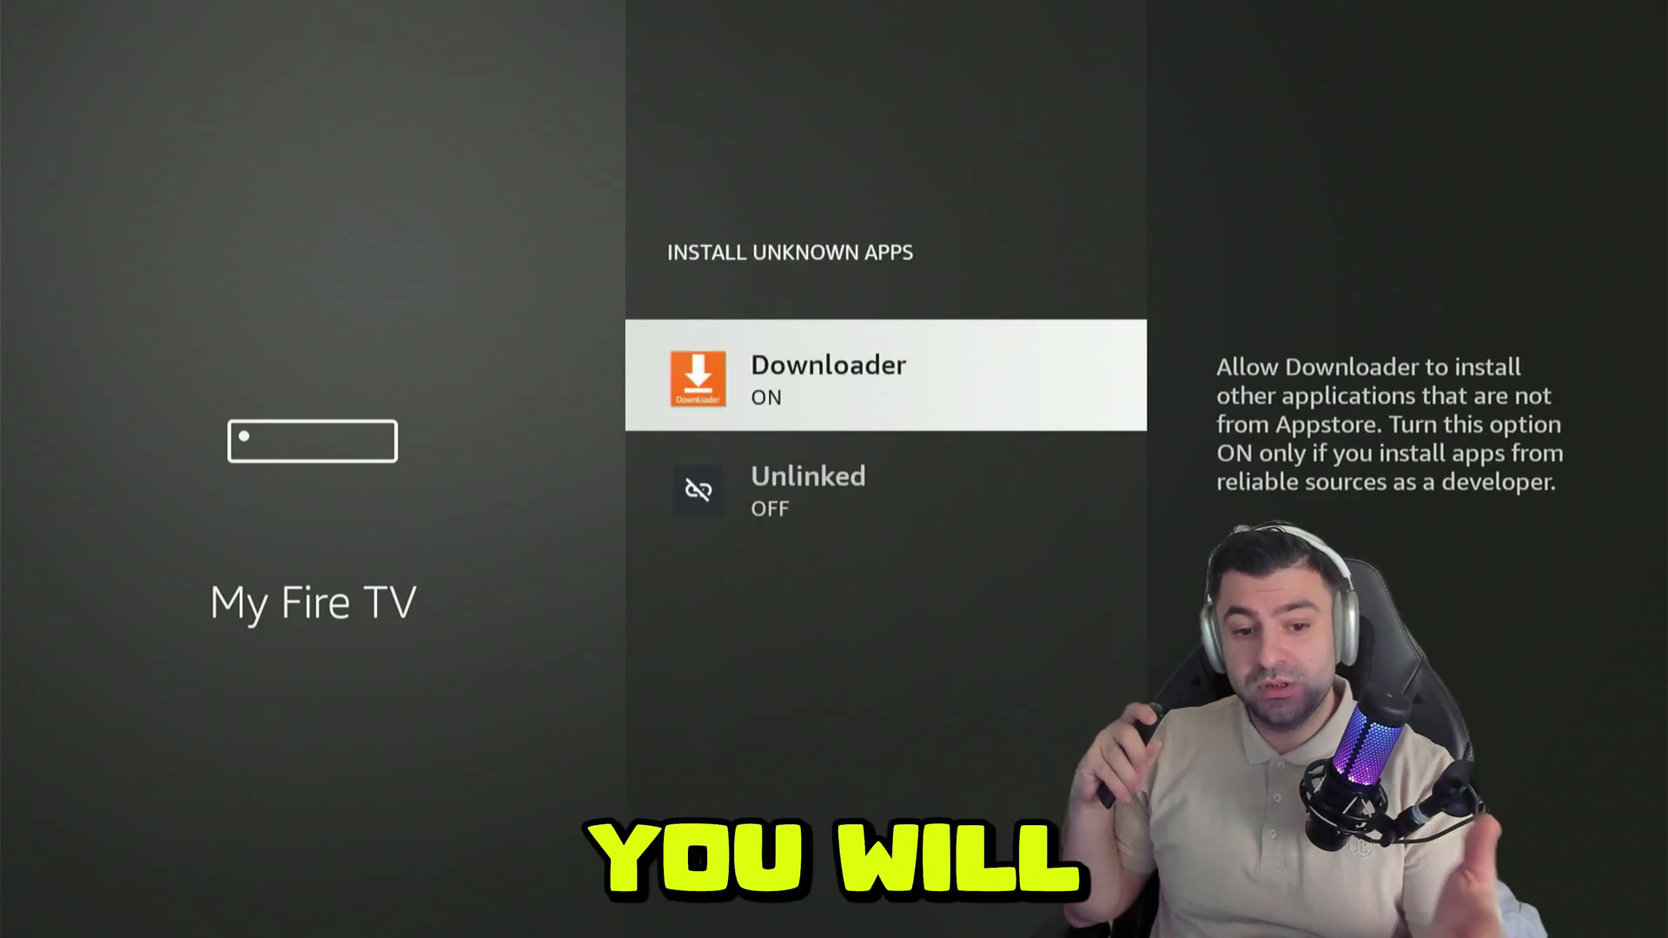
pyautogui.press('Down')
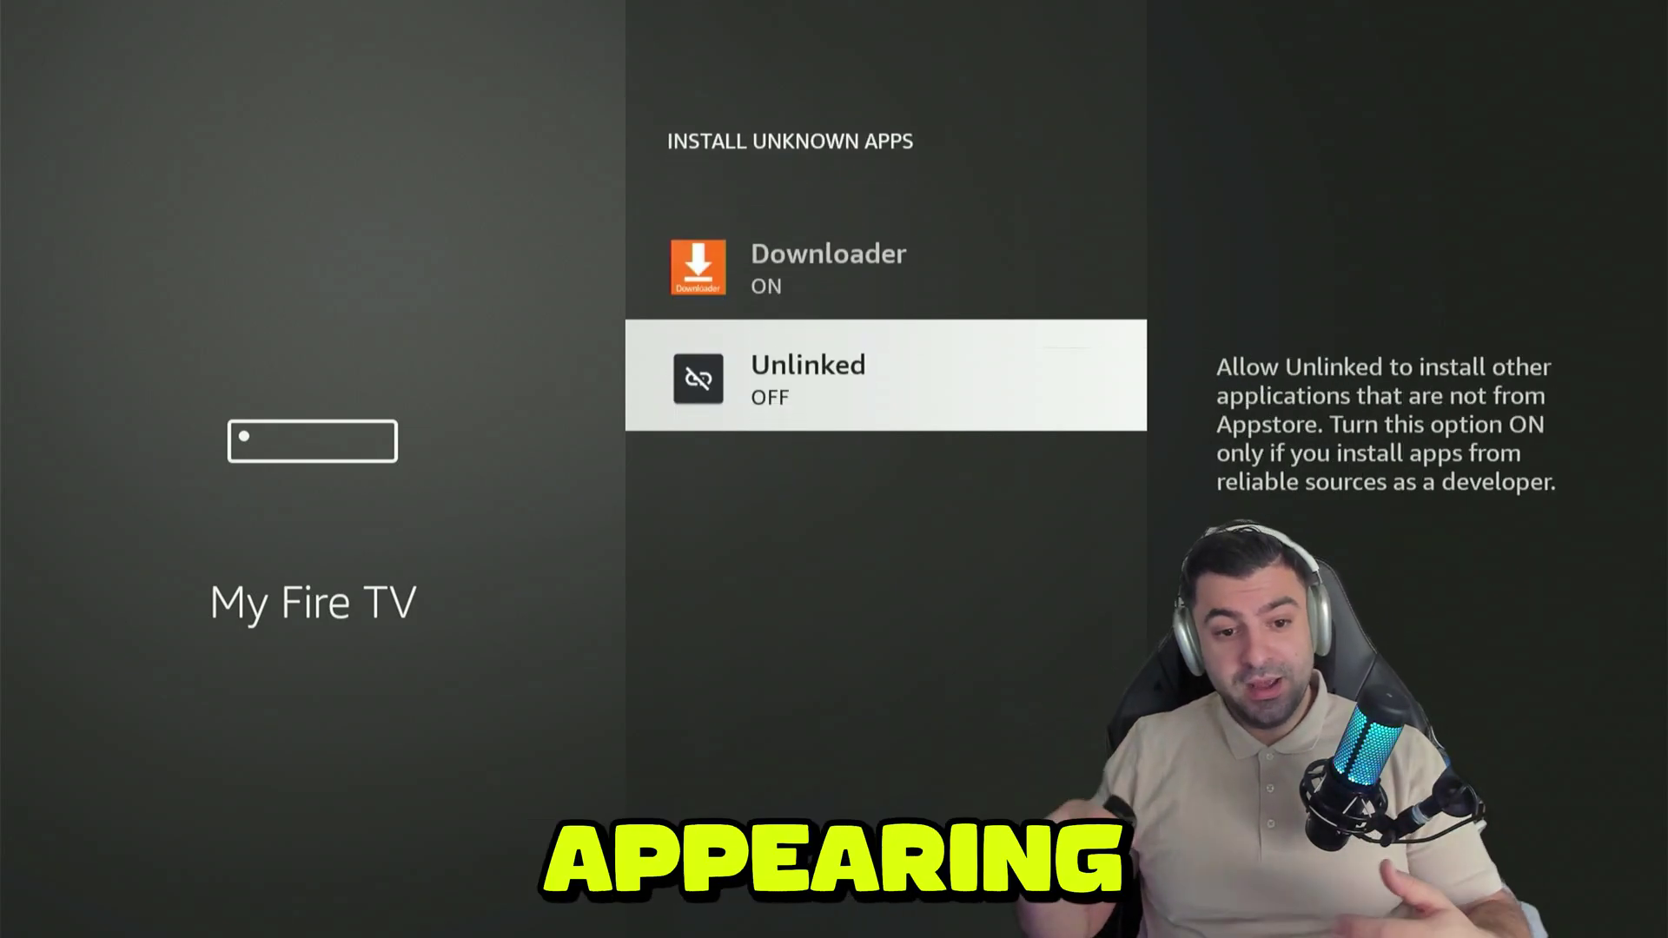
pyautogui.press('Return')
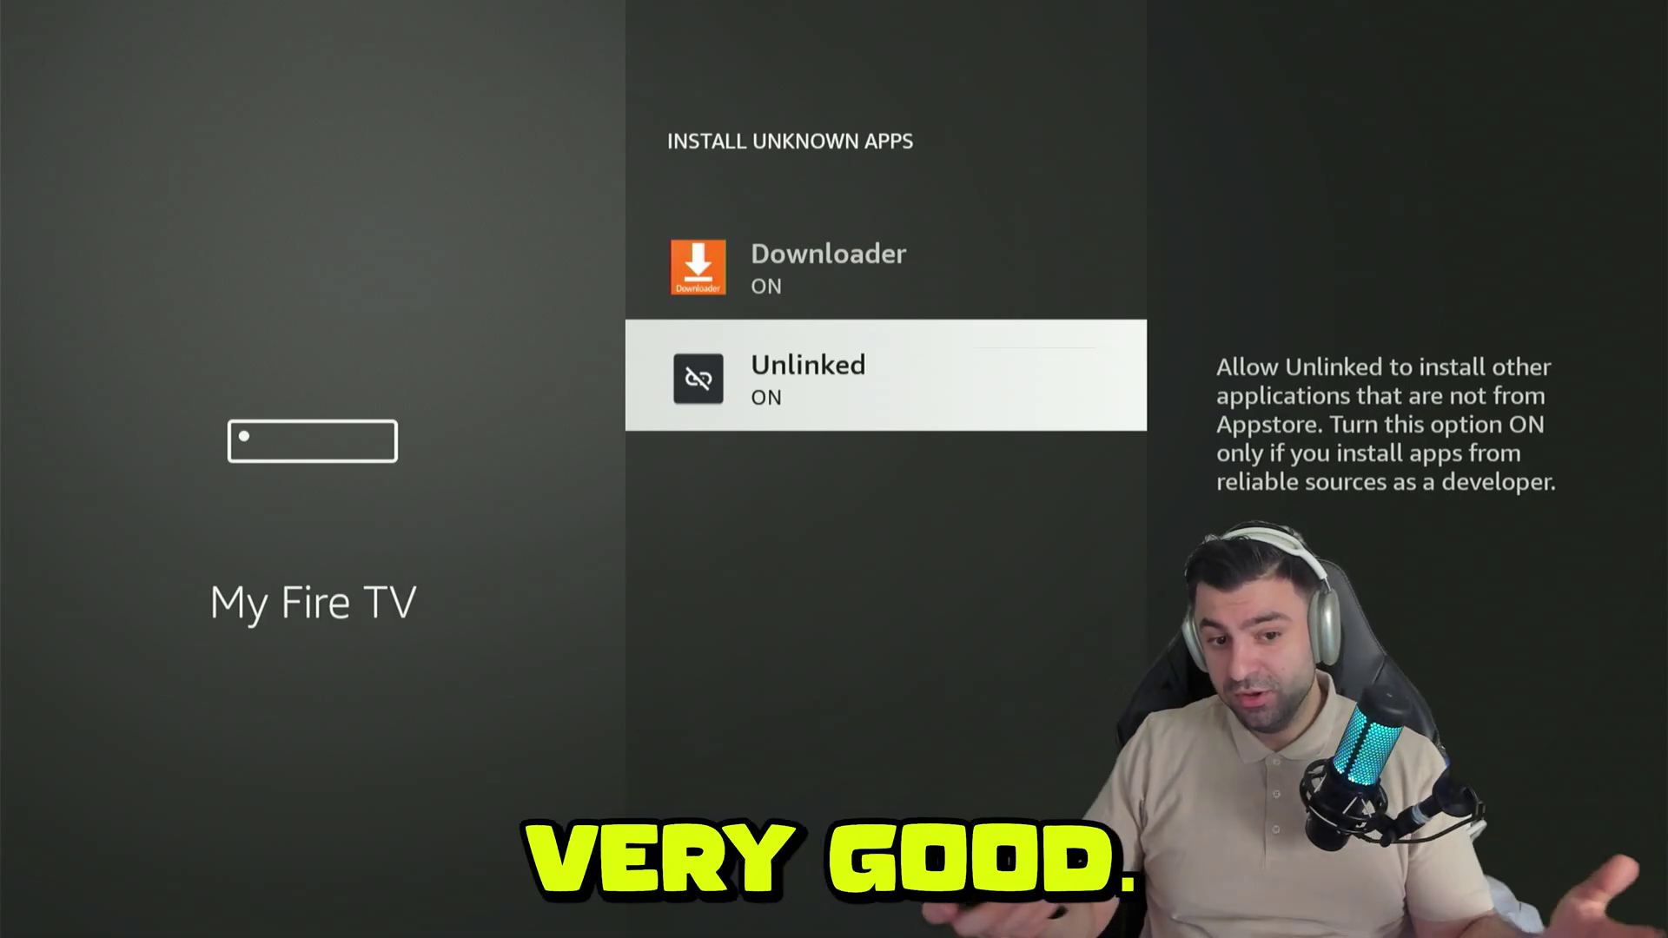
# Step: Return to the home screen and launch Unlinked from the Your Apps & Channels list
pyautogui.press('Home')
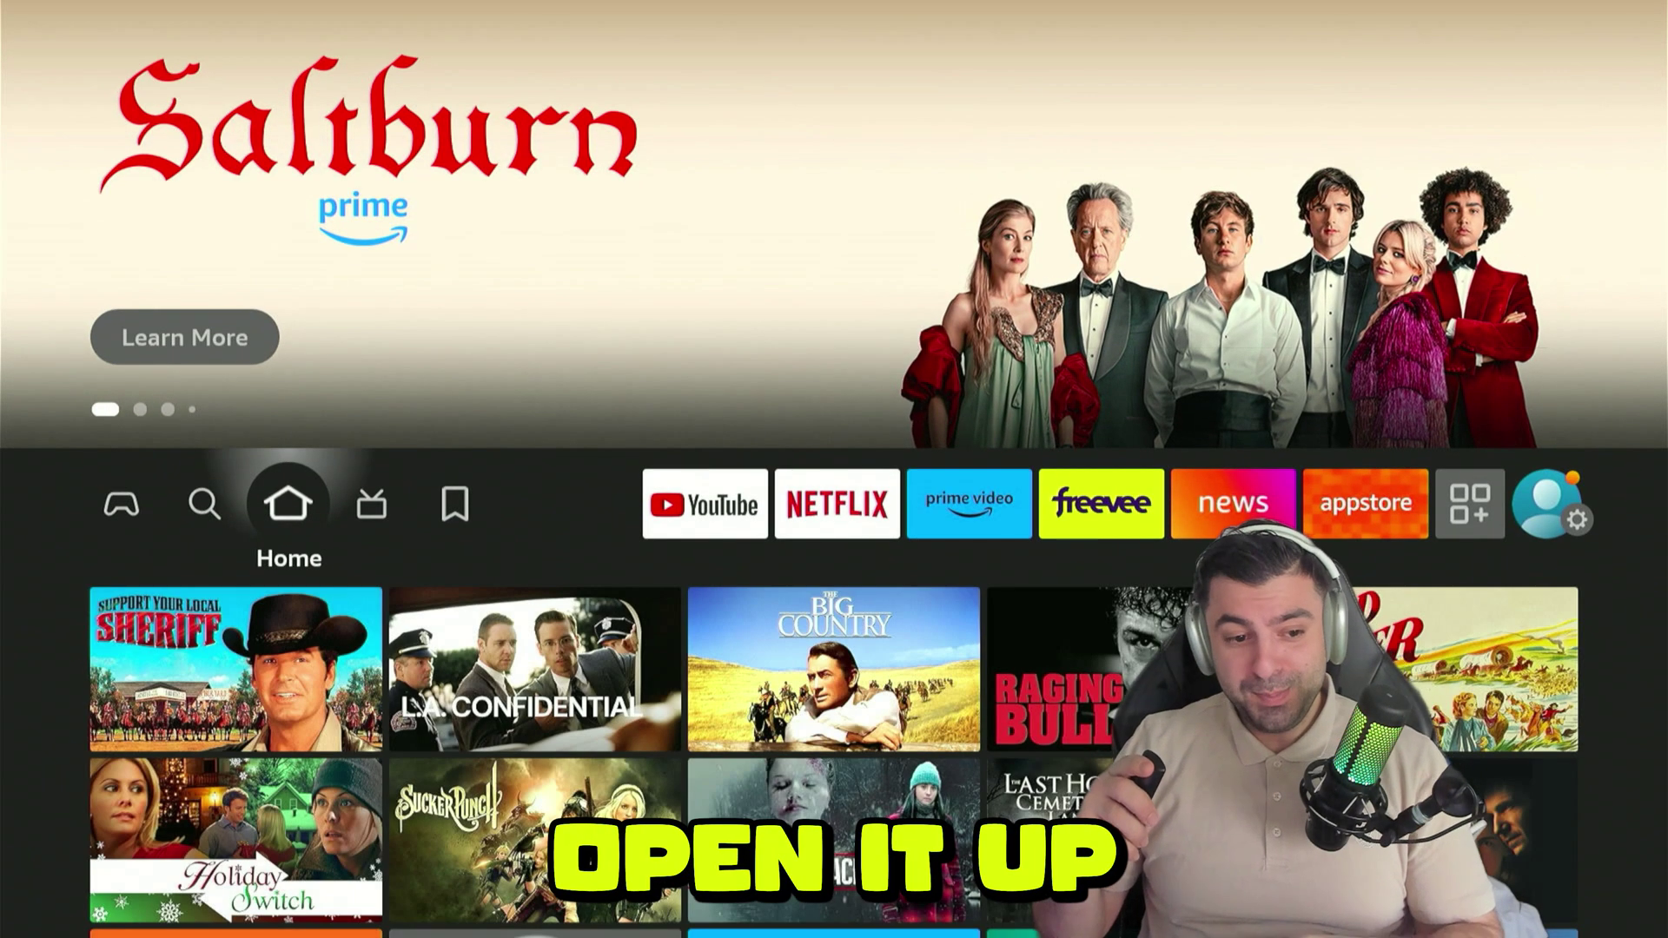
pyautogui.press('Right')
pyautogui.press('Right')
pyautogui.press('Right')
pyautogui.press('Right')
pyautogui.press('Right')
pyautogui.press('Right')
pyautogui.press('Right')
pyautogui.press('Right')
pyautogui.press('Right')
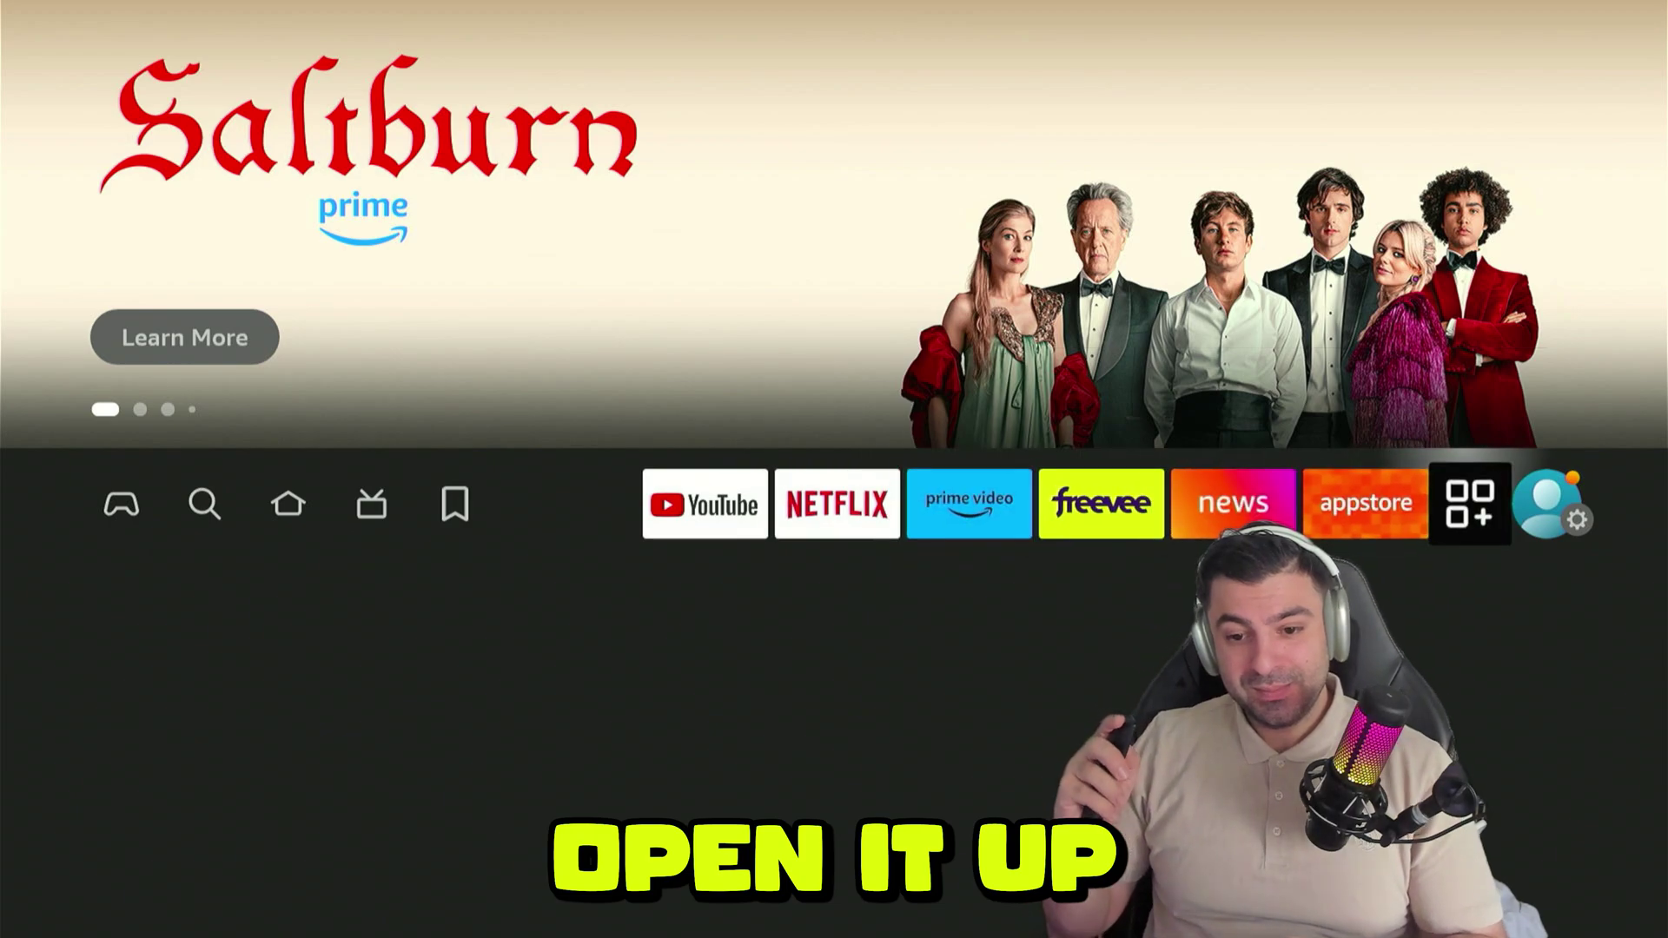
pyautogui.press('Return')
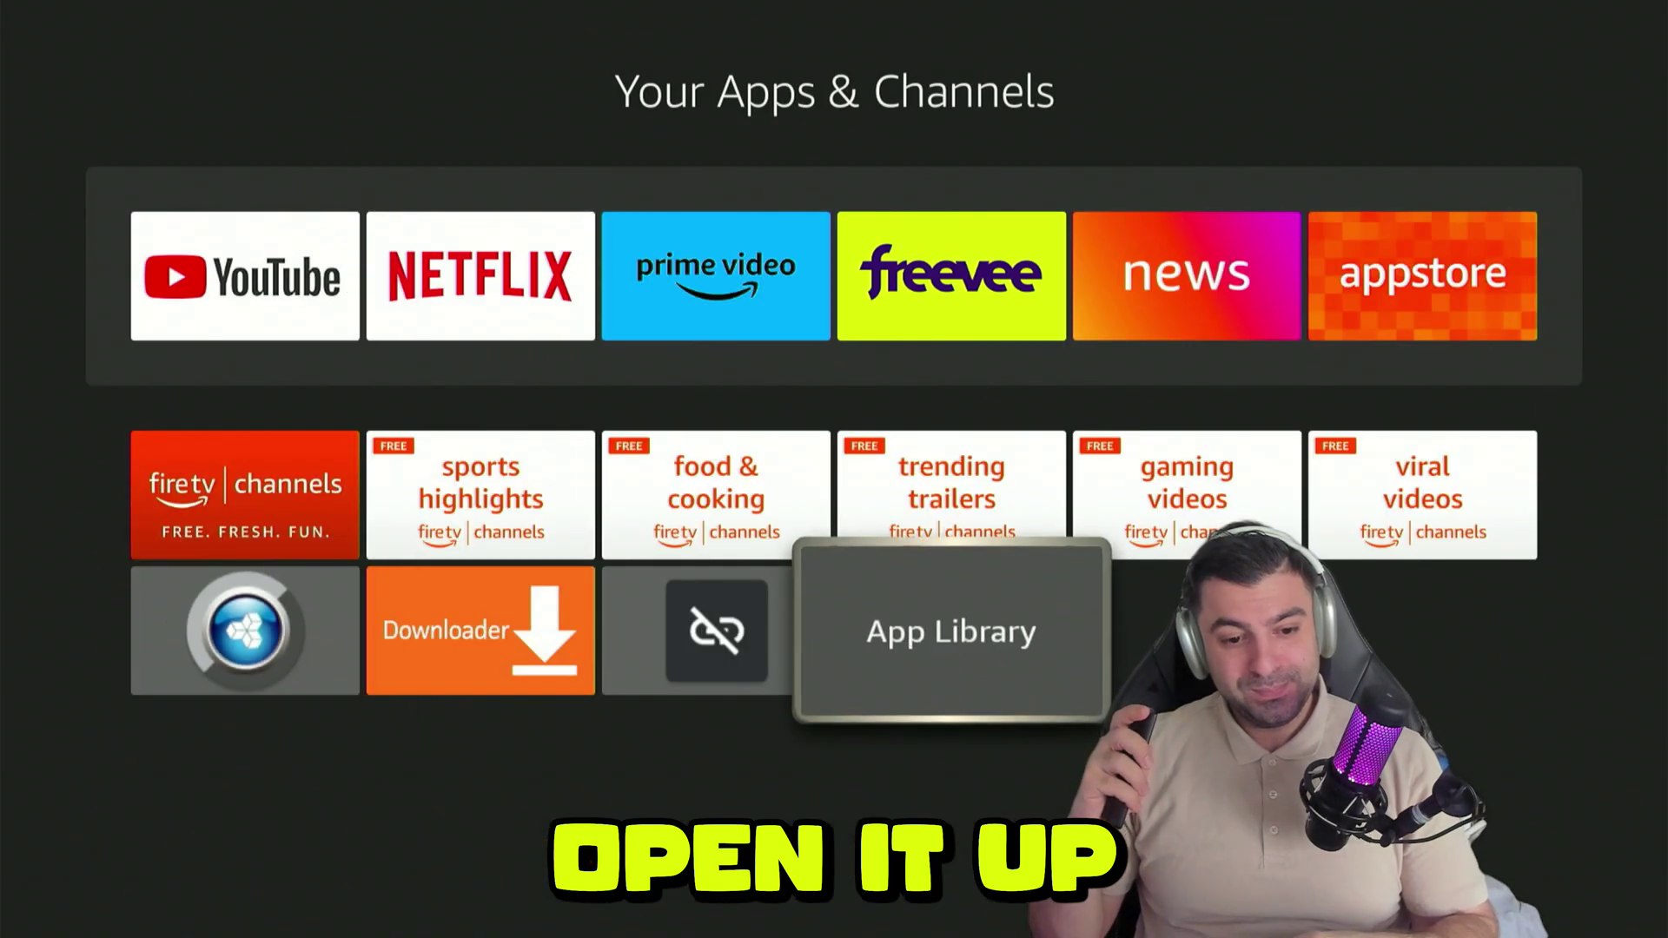
pyautogui.press('Left')
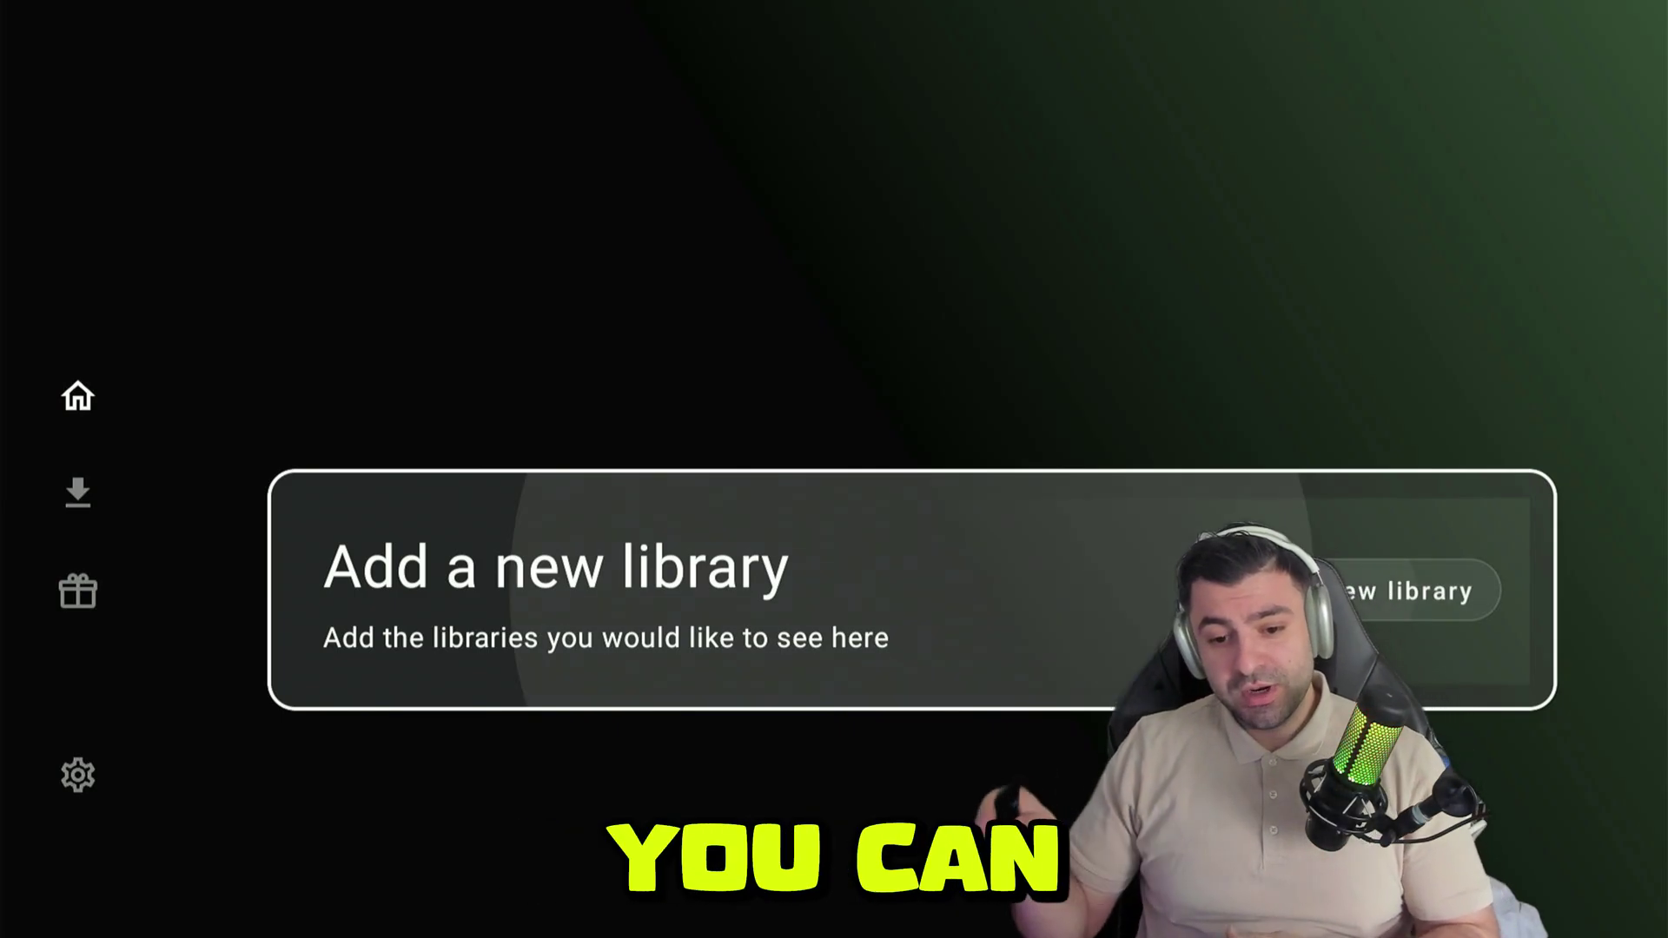
# Step: Start adding a new library in Unlinked, enter "everything" as the library code and submit it
pyautogui.press('Return')
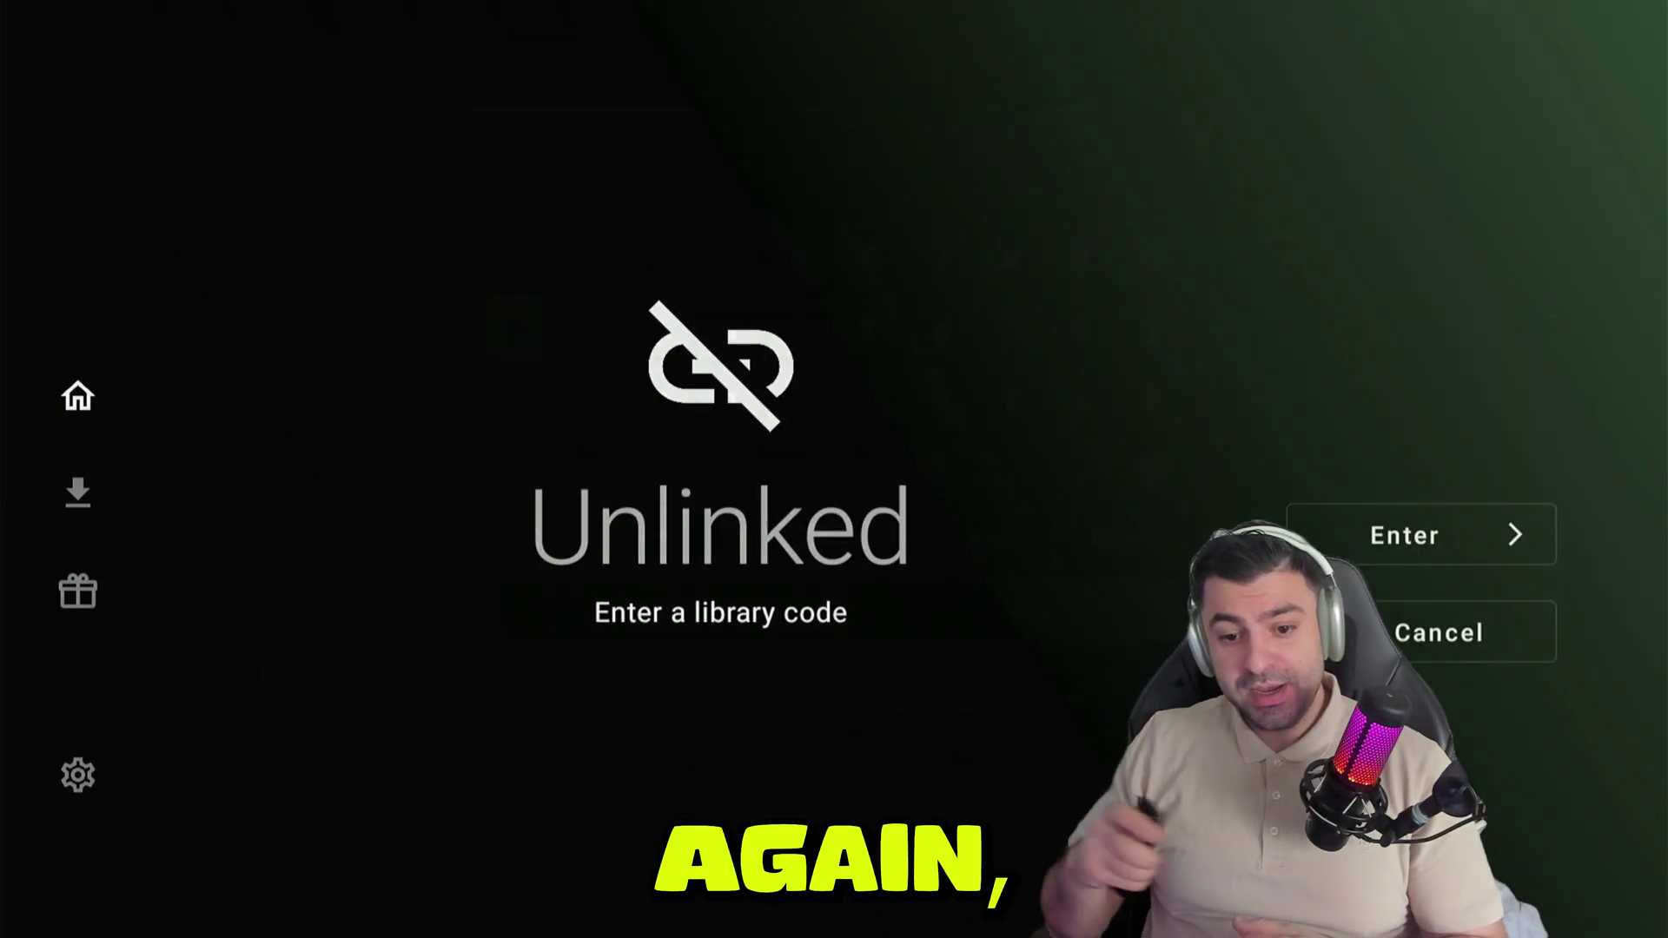
pyautogui.press('Return')
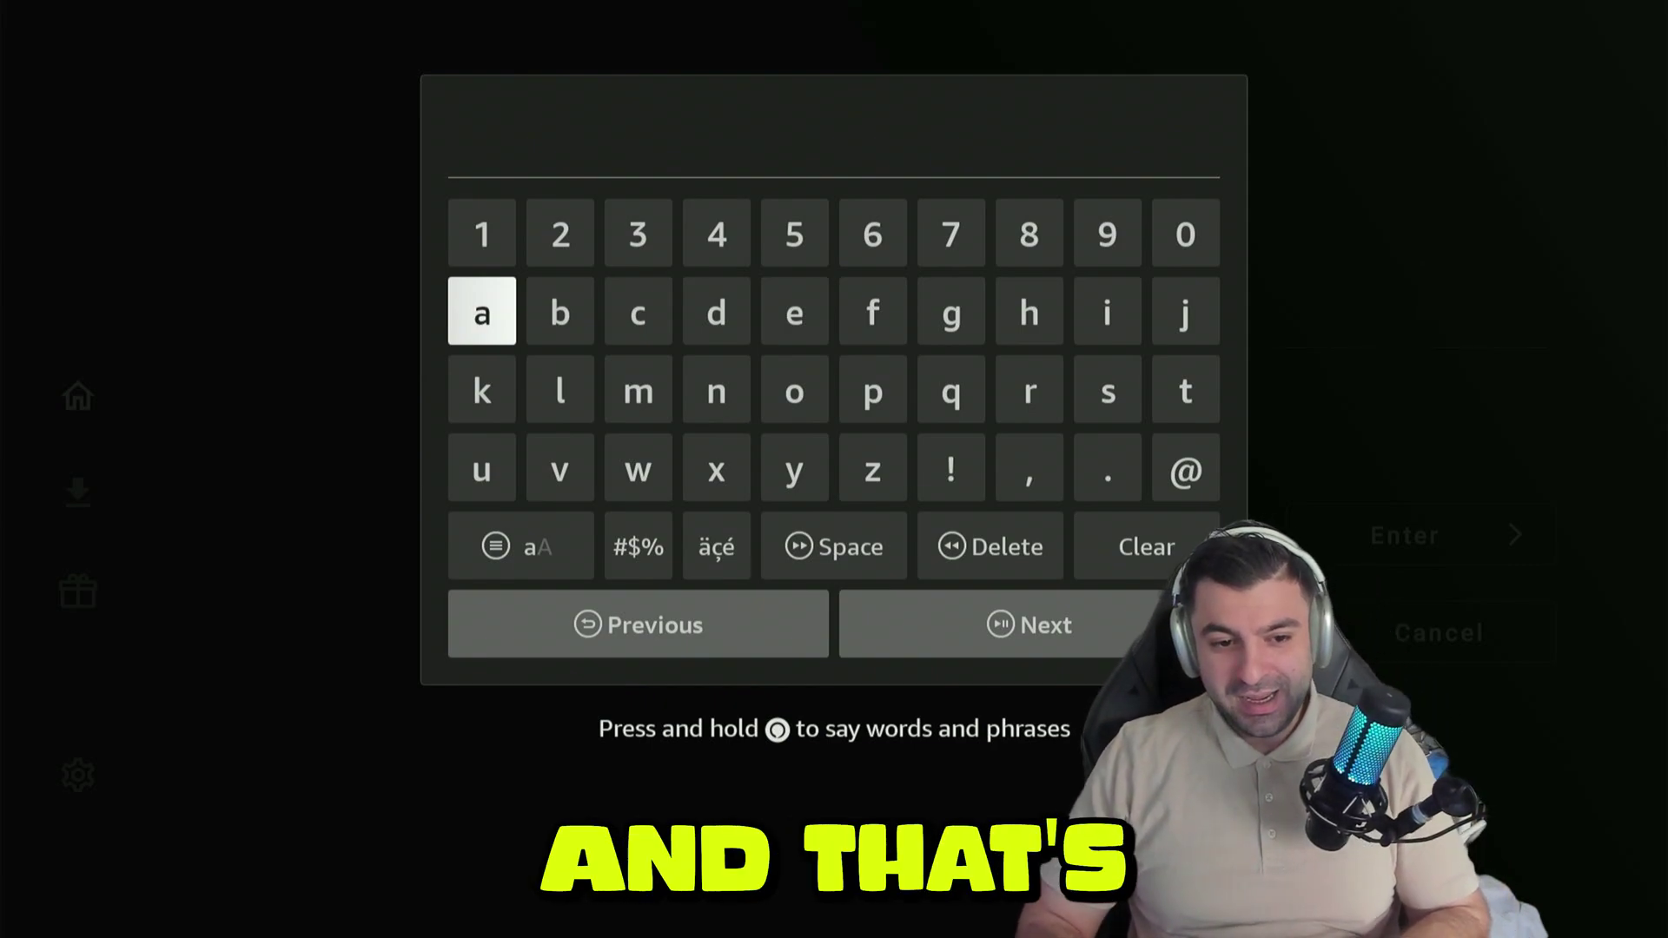
pyautogui.press('Right')
pyautogui.press('Right')
pyautogui.press('Right')
pyautogui.press('Right')
pyautogui.press('Return')
pyautogui.press('Down')
pyautogui.press('Down')
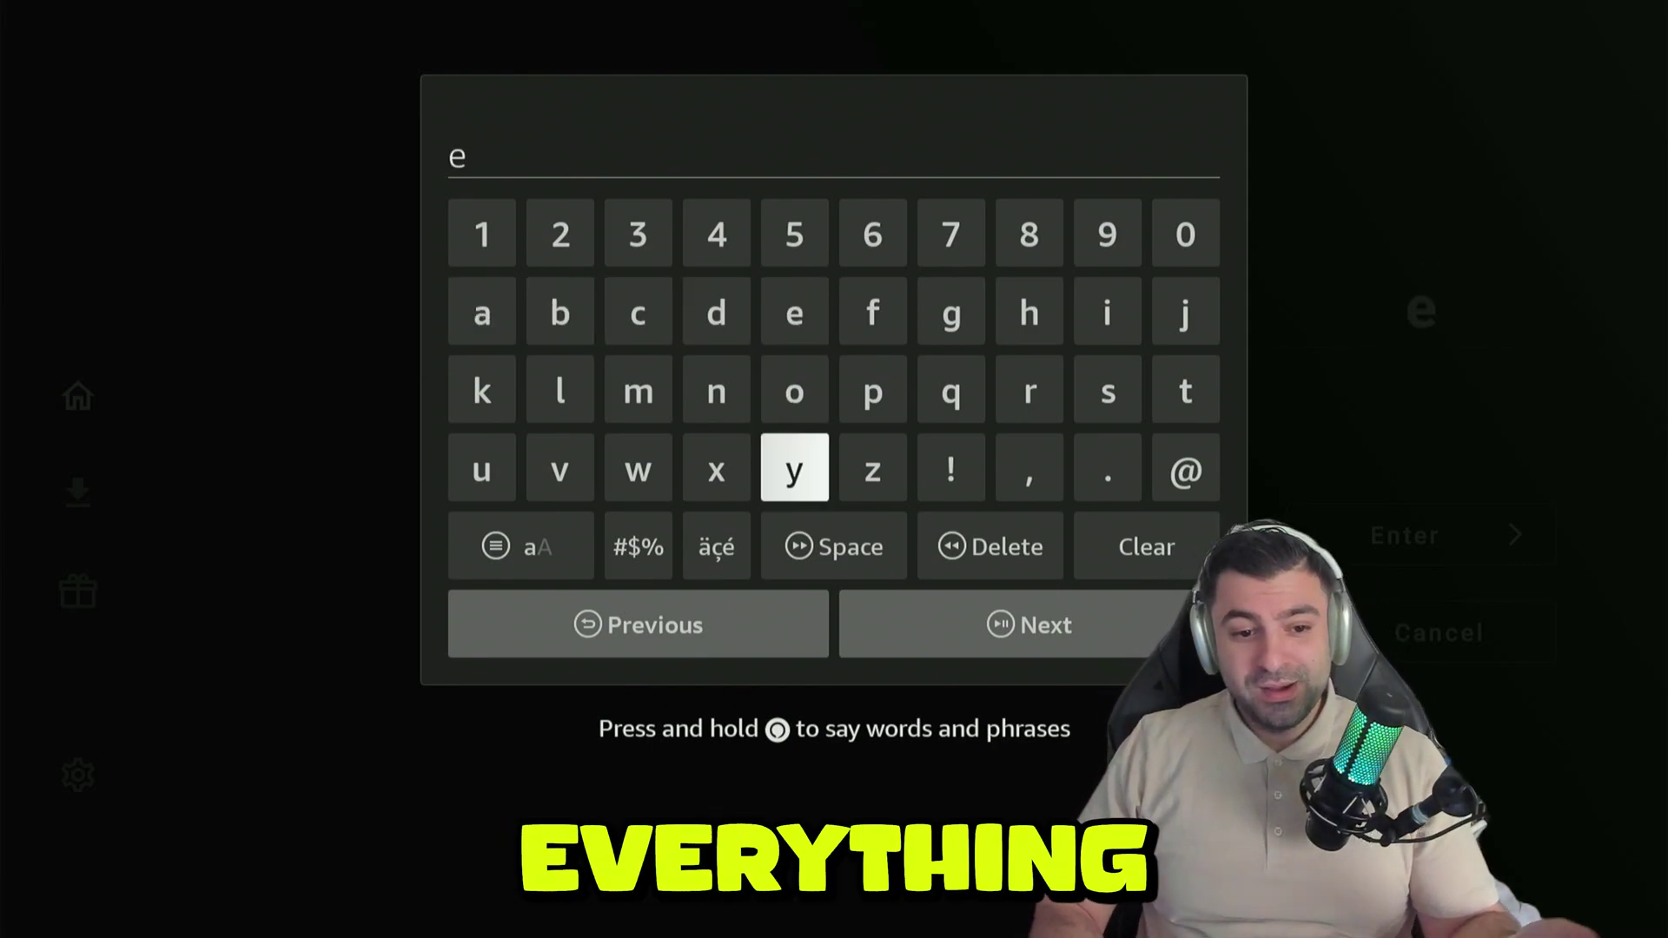
pyautogui.press('Right')
pyautogui.press('Up')
pyautogui.press('Left')
pyautogui.press('Left')
pyautogui.press('Left')
pyautogui.press('Left')
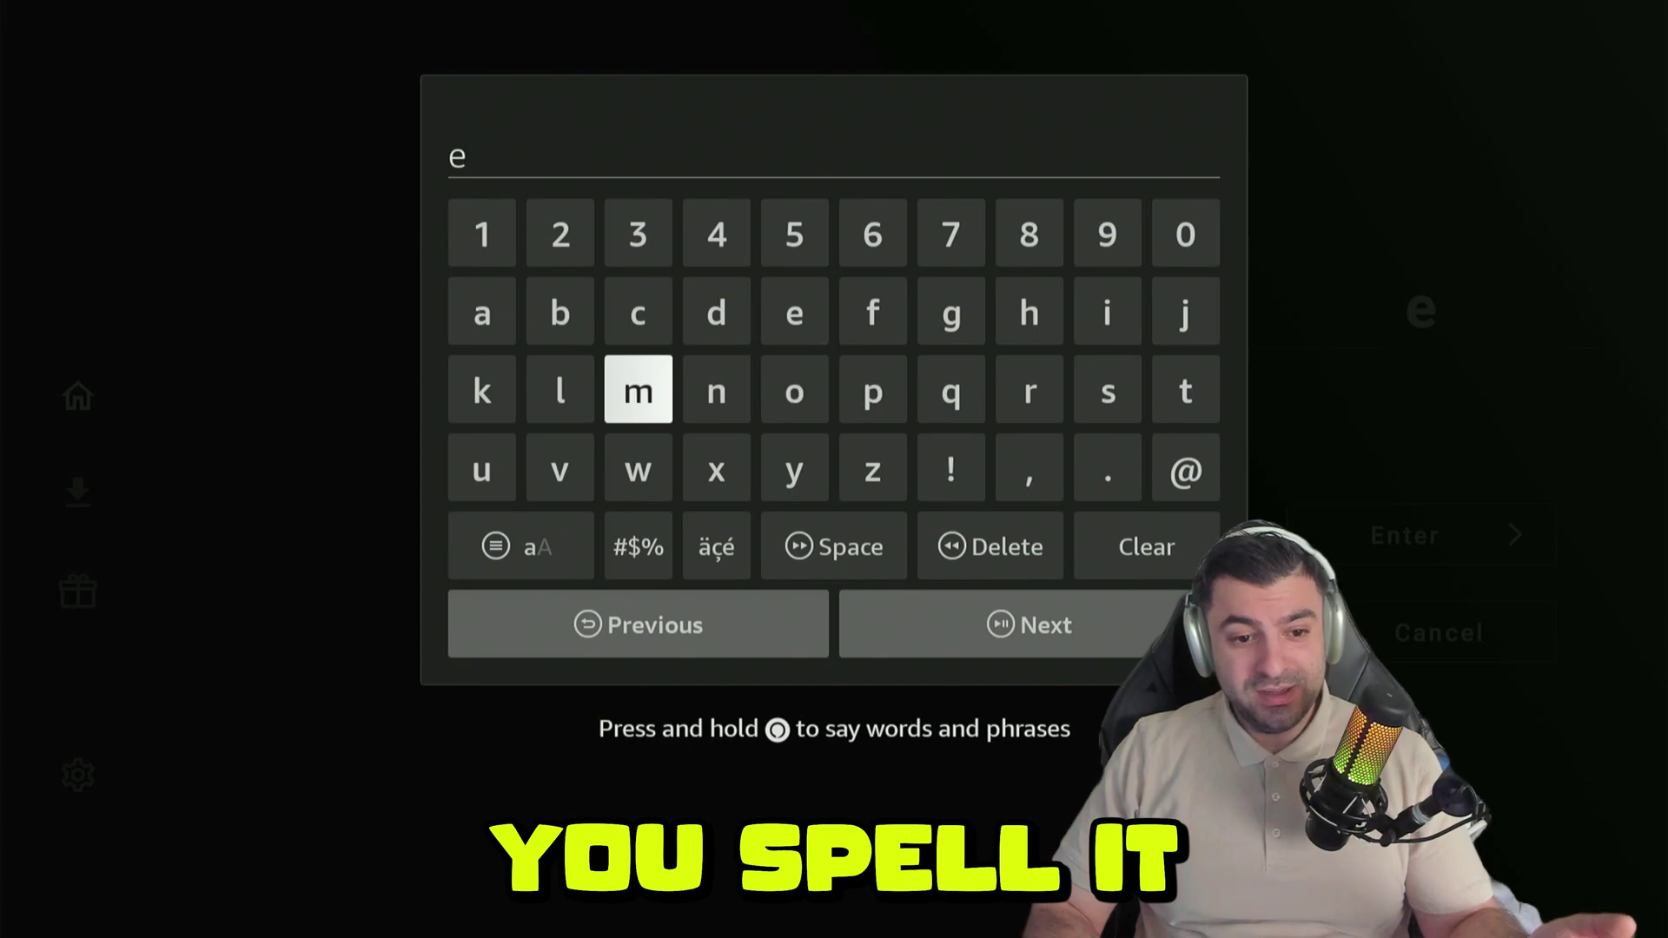
pyautogui.press('Down')
pyautogui.press('Up')
pyautogui.press('Right')
pyautogui.press('Right')
pyautogui.press('Right')
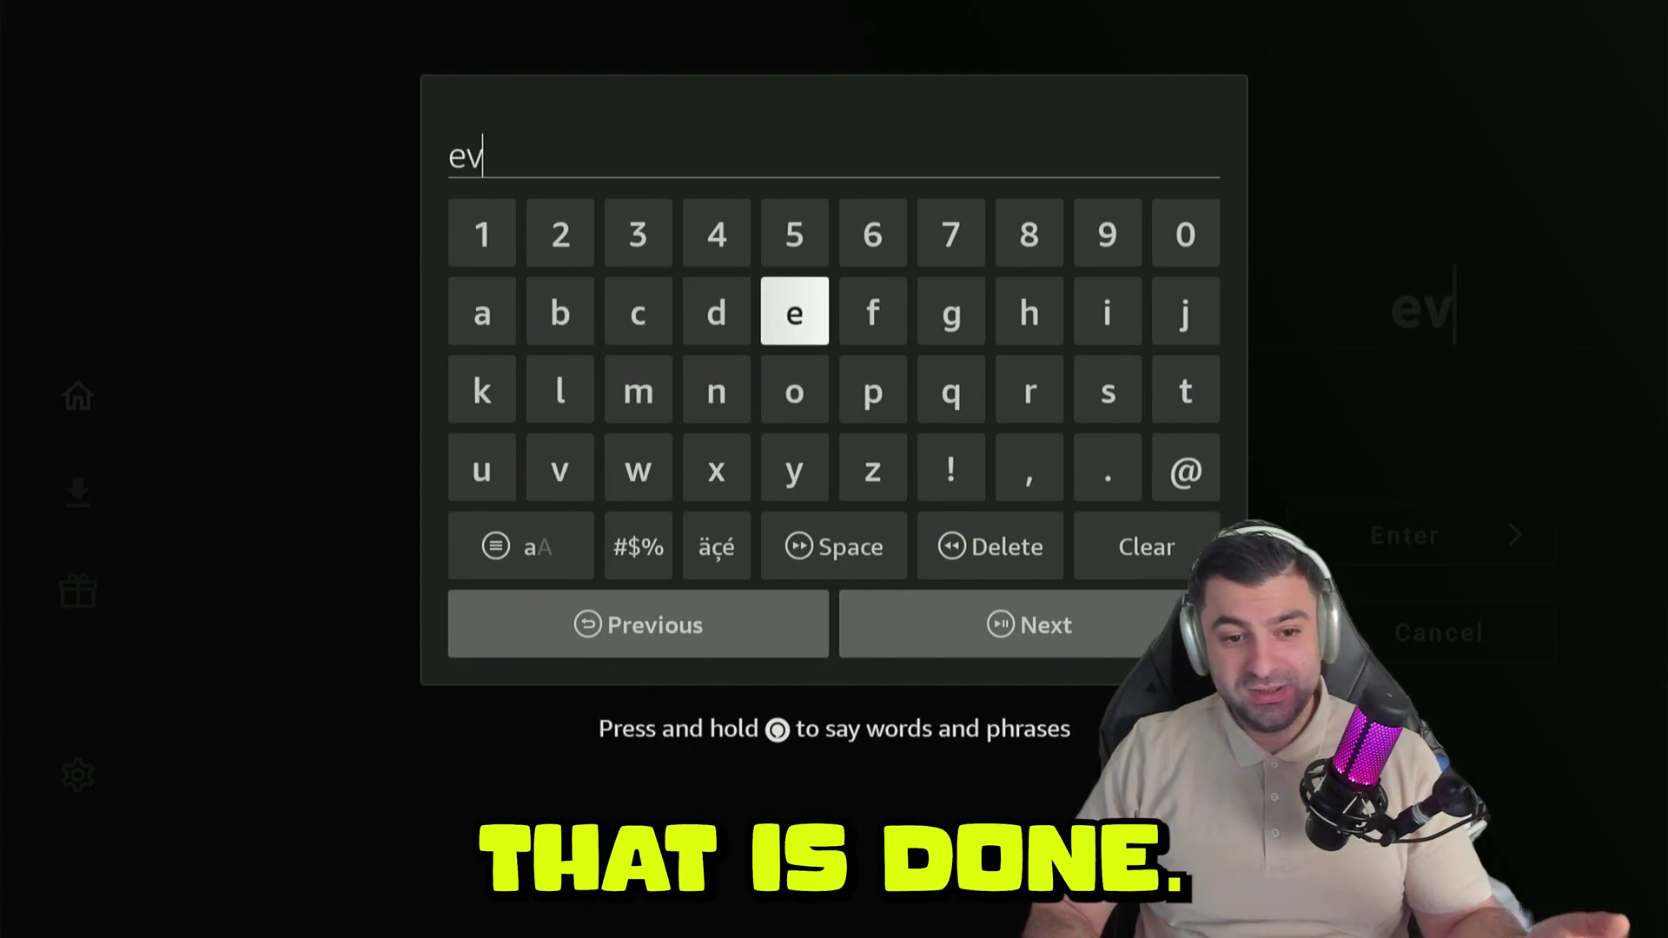
pyautogui.press('Right')
pyautogui.press('Left')
pyautogui.press('Return')
pyautogui.press('Right')
pyautogui.press('Right')
pyautogui.press('Right')
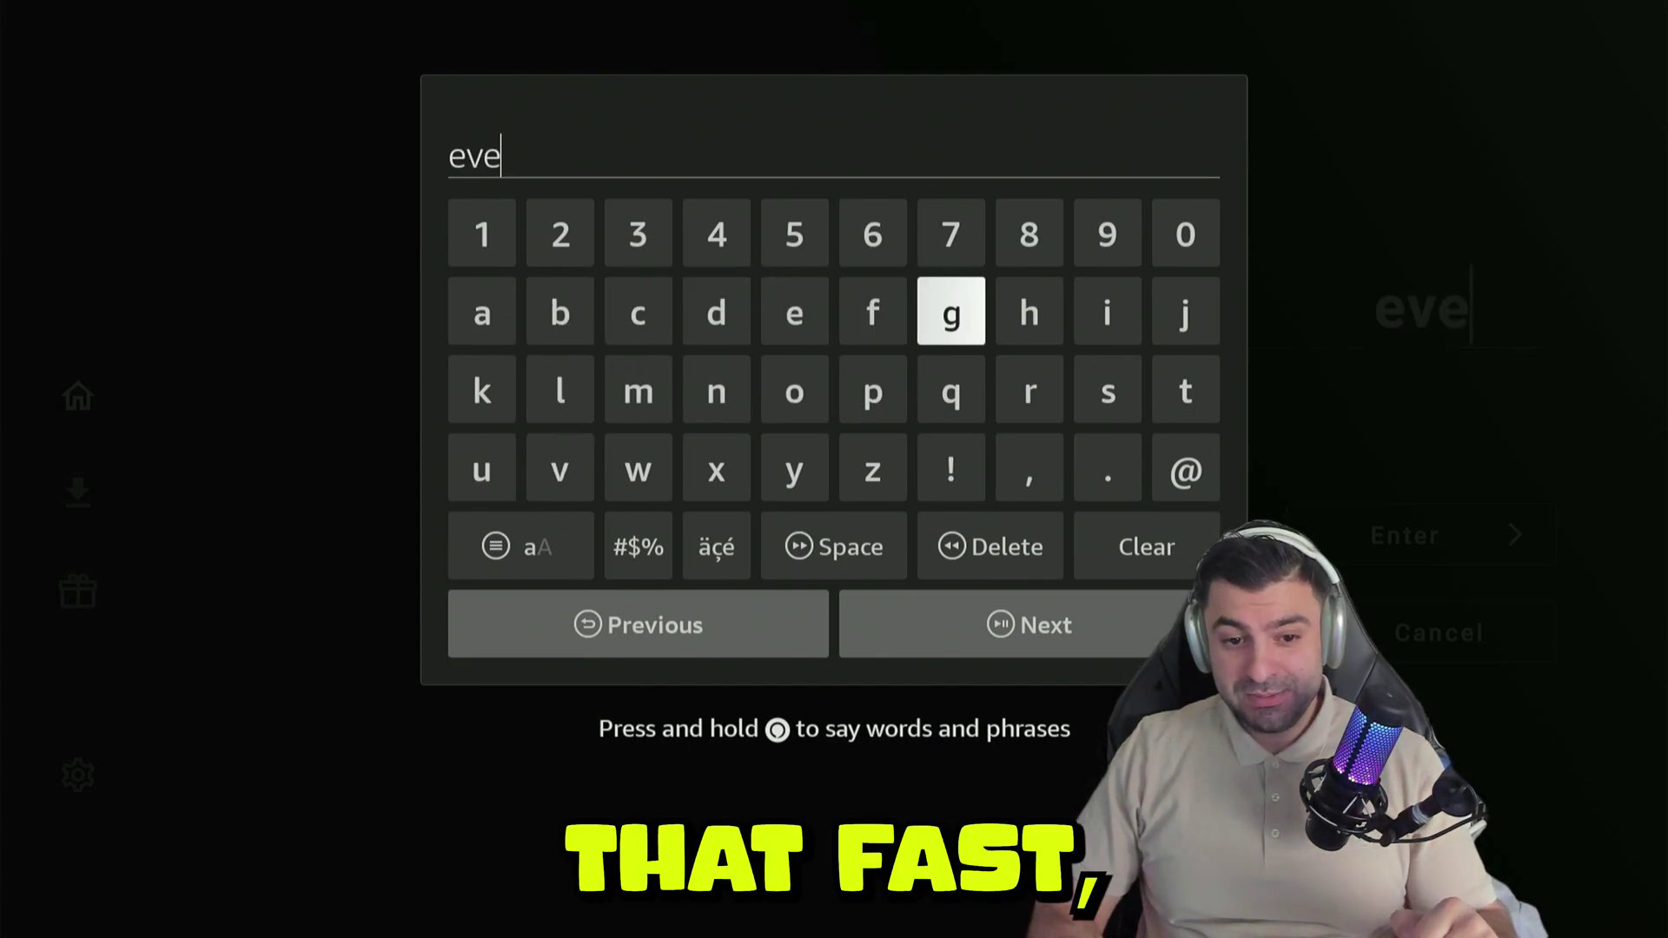
pyautogui.press('Down')
pyautogui.press('Return')
pyautogui.press('Left')
pyautogui.press('Left')
pyautogui.press('Left')
pyautogui.press('Left')
pyautogui.press('Down')
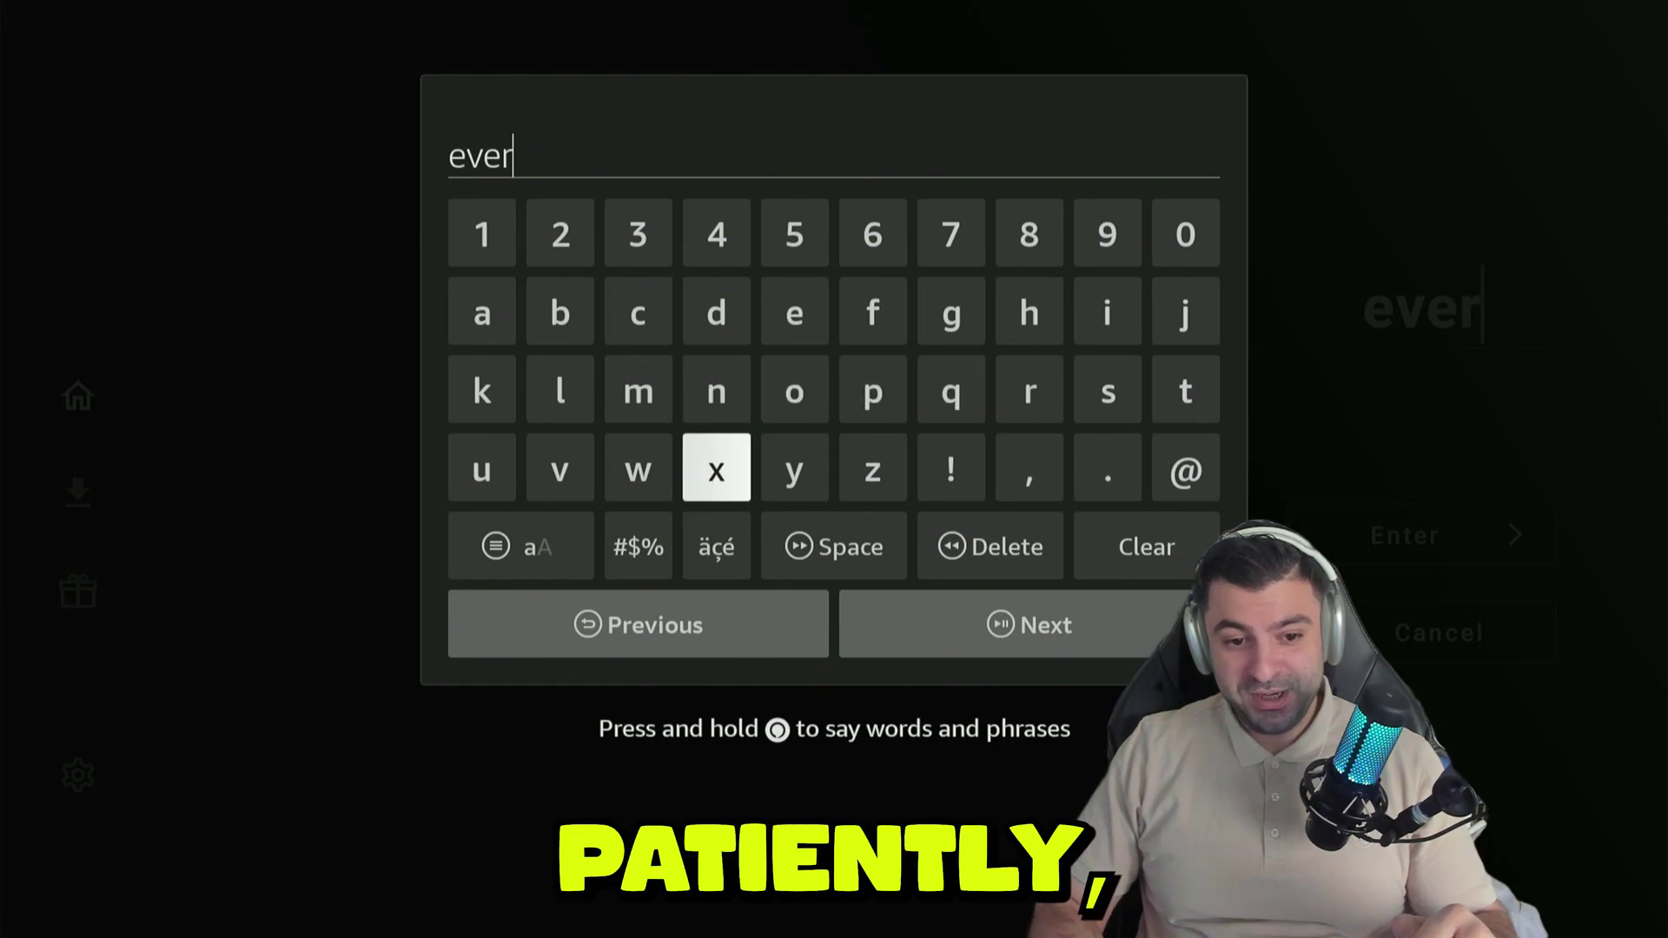
pyautogui.press('Right')
pyautogui.press('Right')
pyautogui.press('Right')
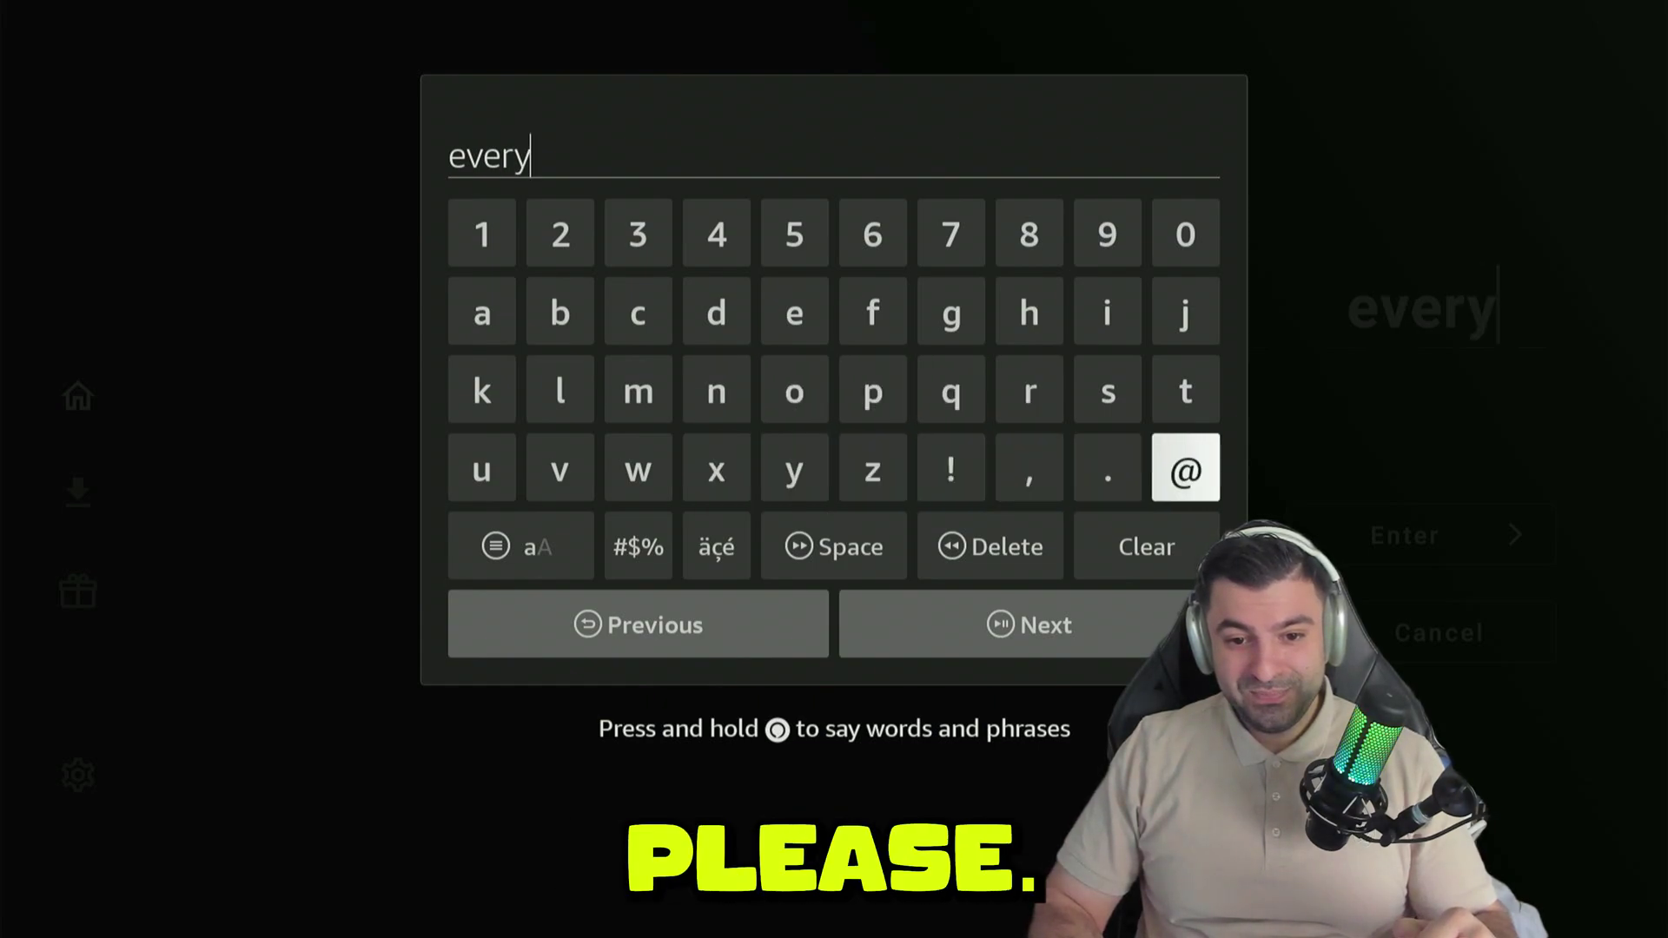
pyautogui.press('Left')
pyautogui.press('Left')
pyautogui.press('Left')
pyautogui.press('Left')
pyautogui.press('Left')
pyautogui.press('Left')
pyautogui.press('Up')
pyautogui.press('Right')
pyautogui.press('Right')
pyautogui.press('Right')
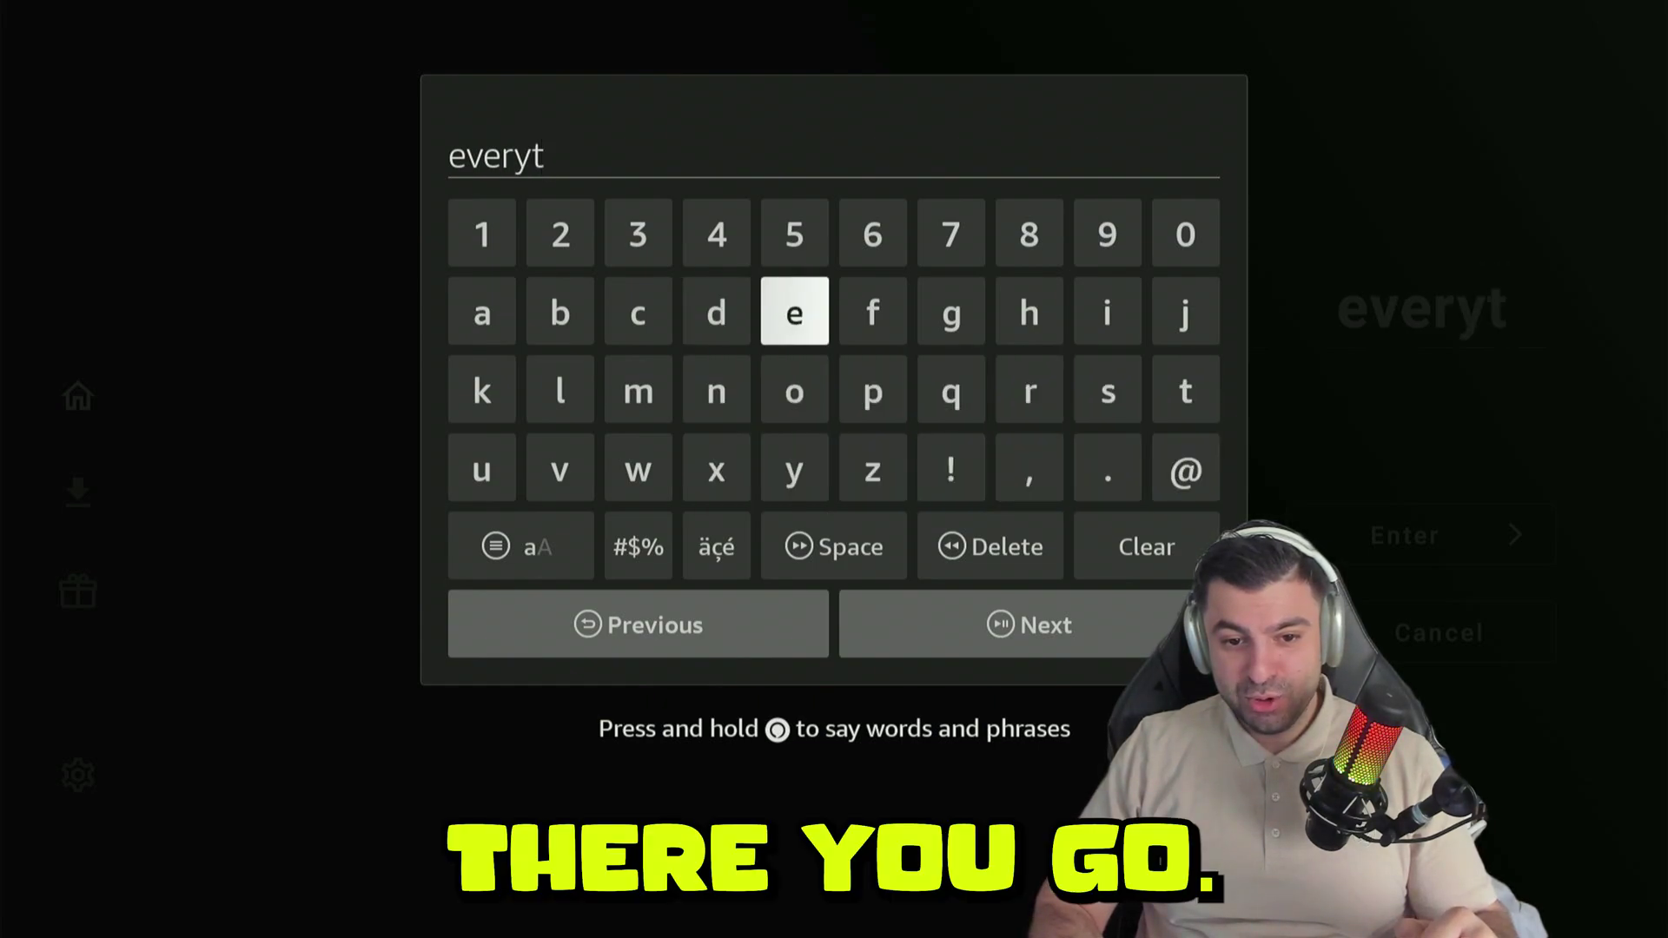
pyautogui.press('Right')
pyautogui.press('Return')
pyautogui.press('Right')
pyautogui.press('Return')
pyautogui.press('Down')
pyautogui.press('Down')
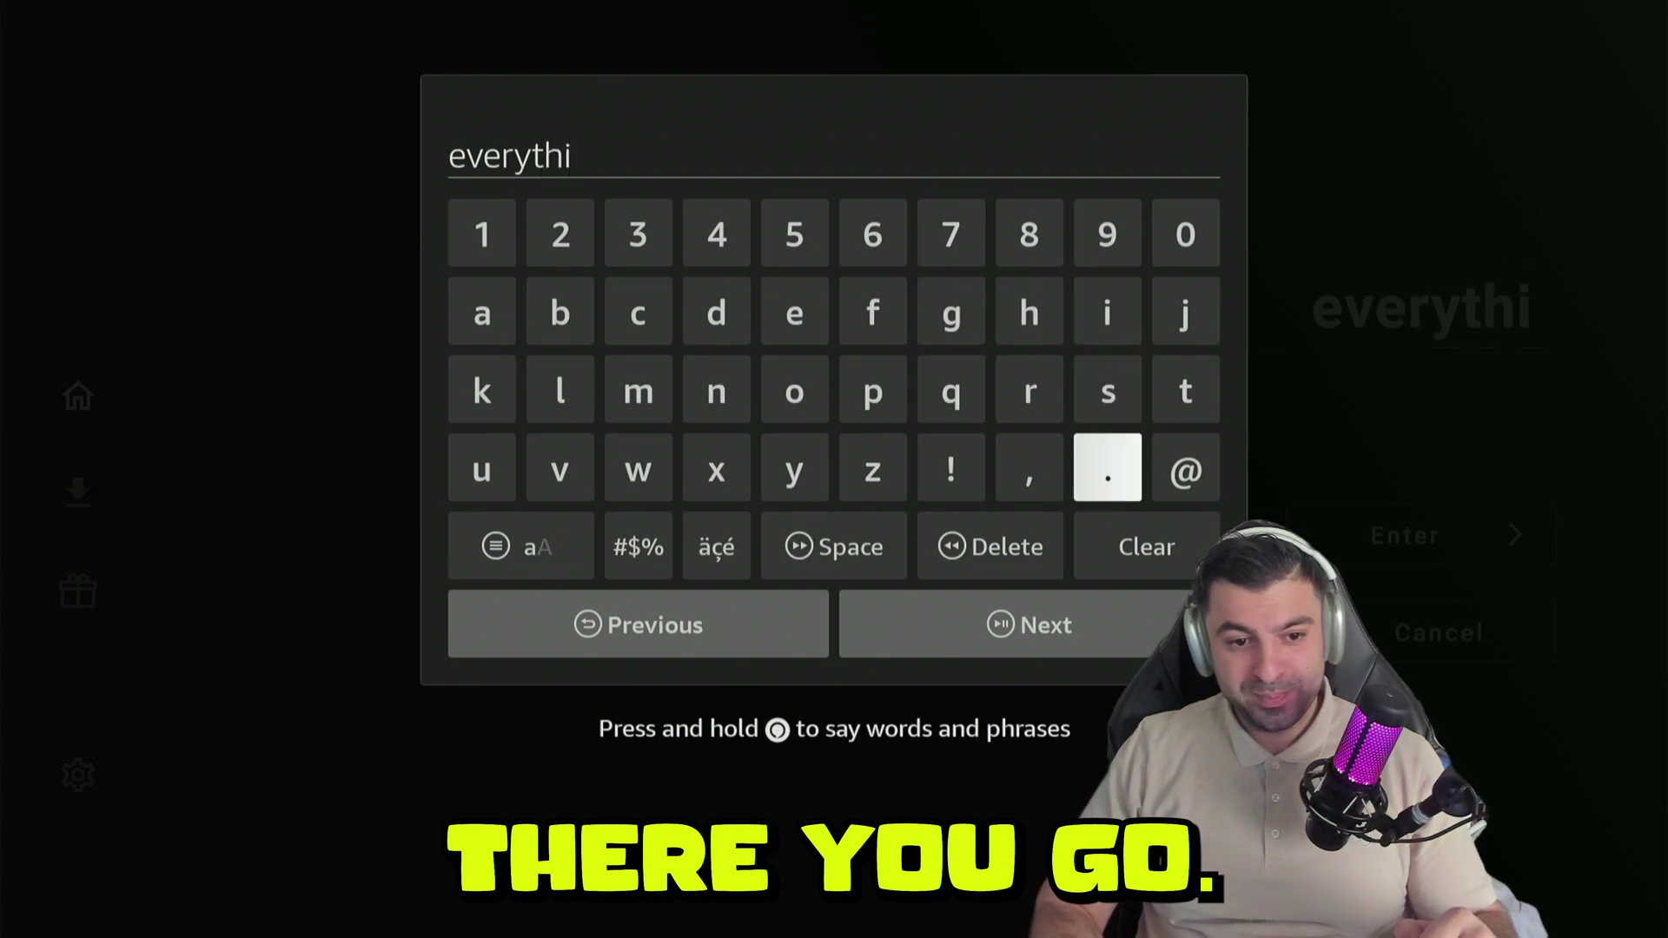
pyautogui.press('Left')
pyautogui.press('Left')
pyautogui.press('Left')
pyautogui.press('Left')
pyautogui.press('Left')
pyautogui.press('Up')
pyautogui.press('Return')
pyautogui.press('Left')
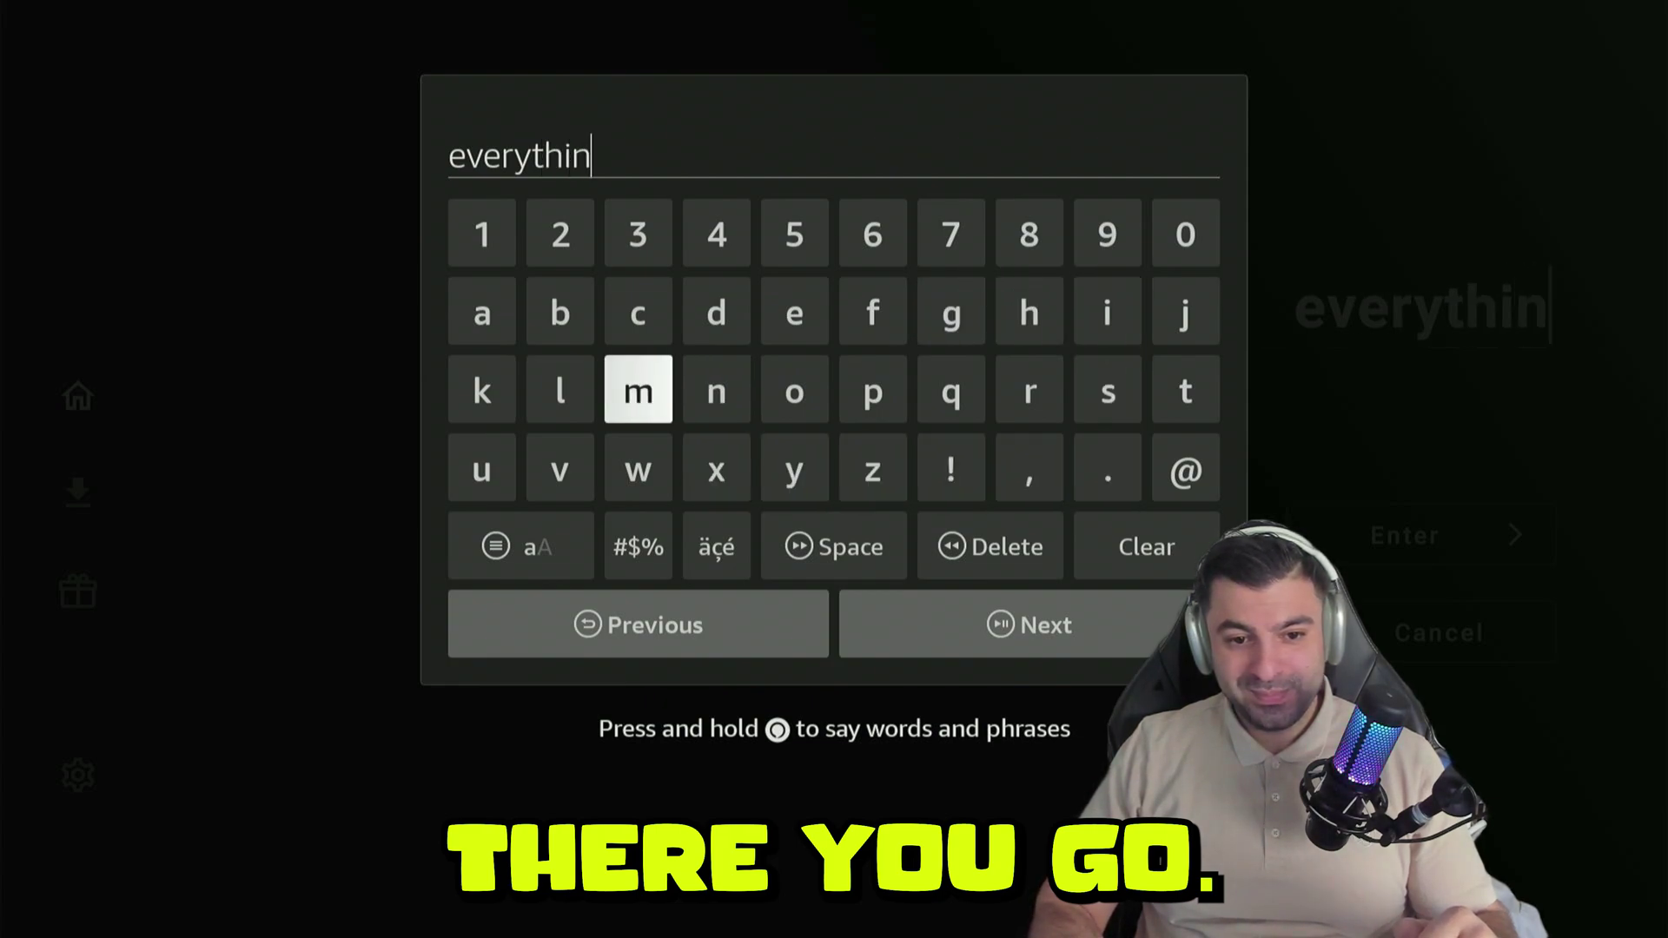
pyautogui.press('Right')
pyautogui.press('Right')
pyautogui.press('Right')
pyautogui.press('Right')
pyautogui.press('Right')
pyautogui.press('Left')
pyautogui.press('Left')
pyautogui.press('Left')
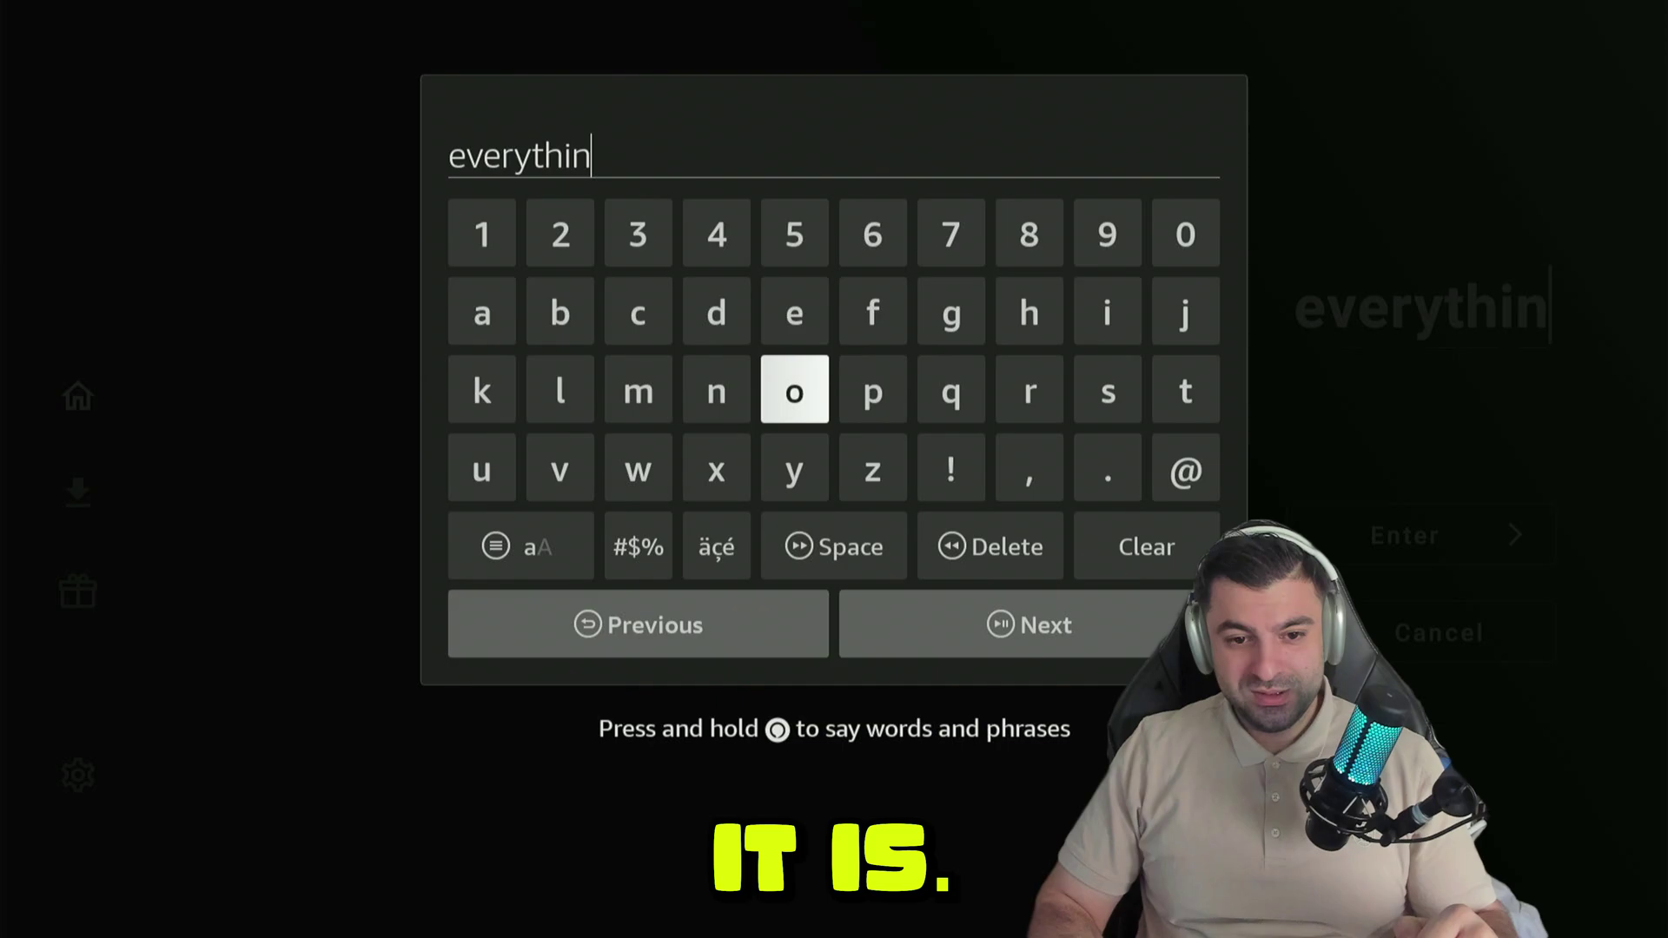
pyautogui.press('Up')
pyautogui.press('Right')
pyautogui.press('Right')
pyautogui.press('Return')
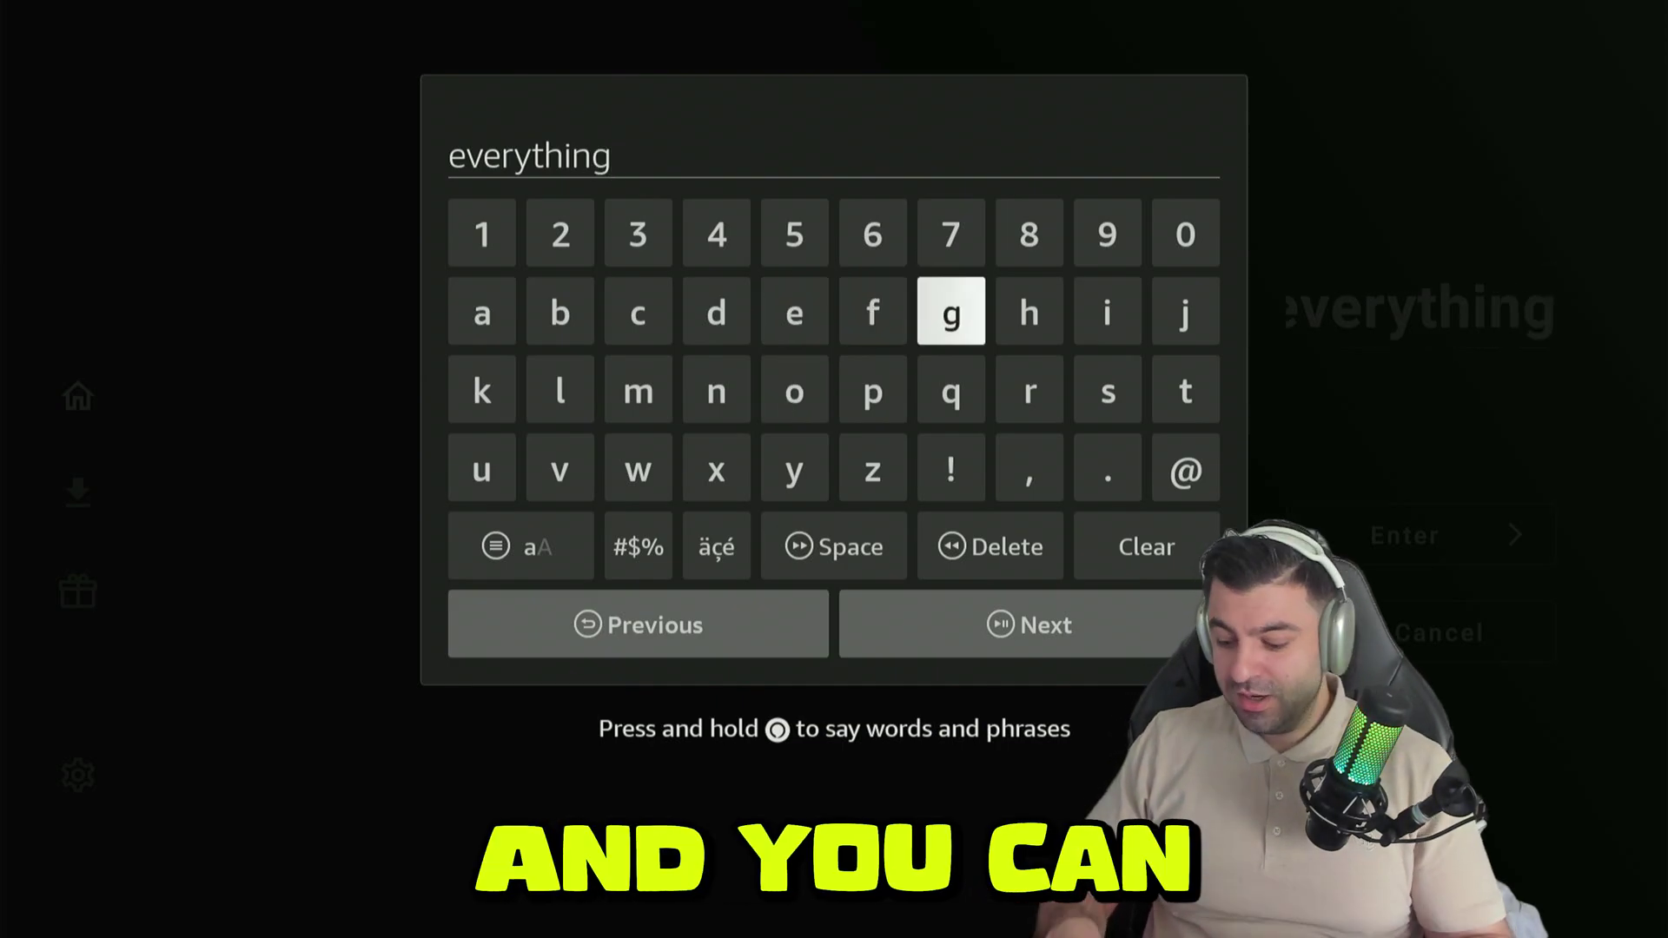
pyautogui.press('XF86AudioPlay')
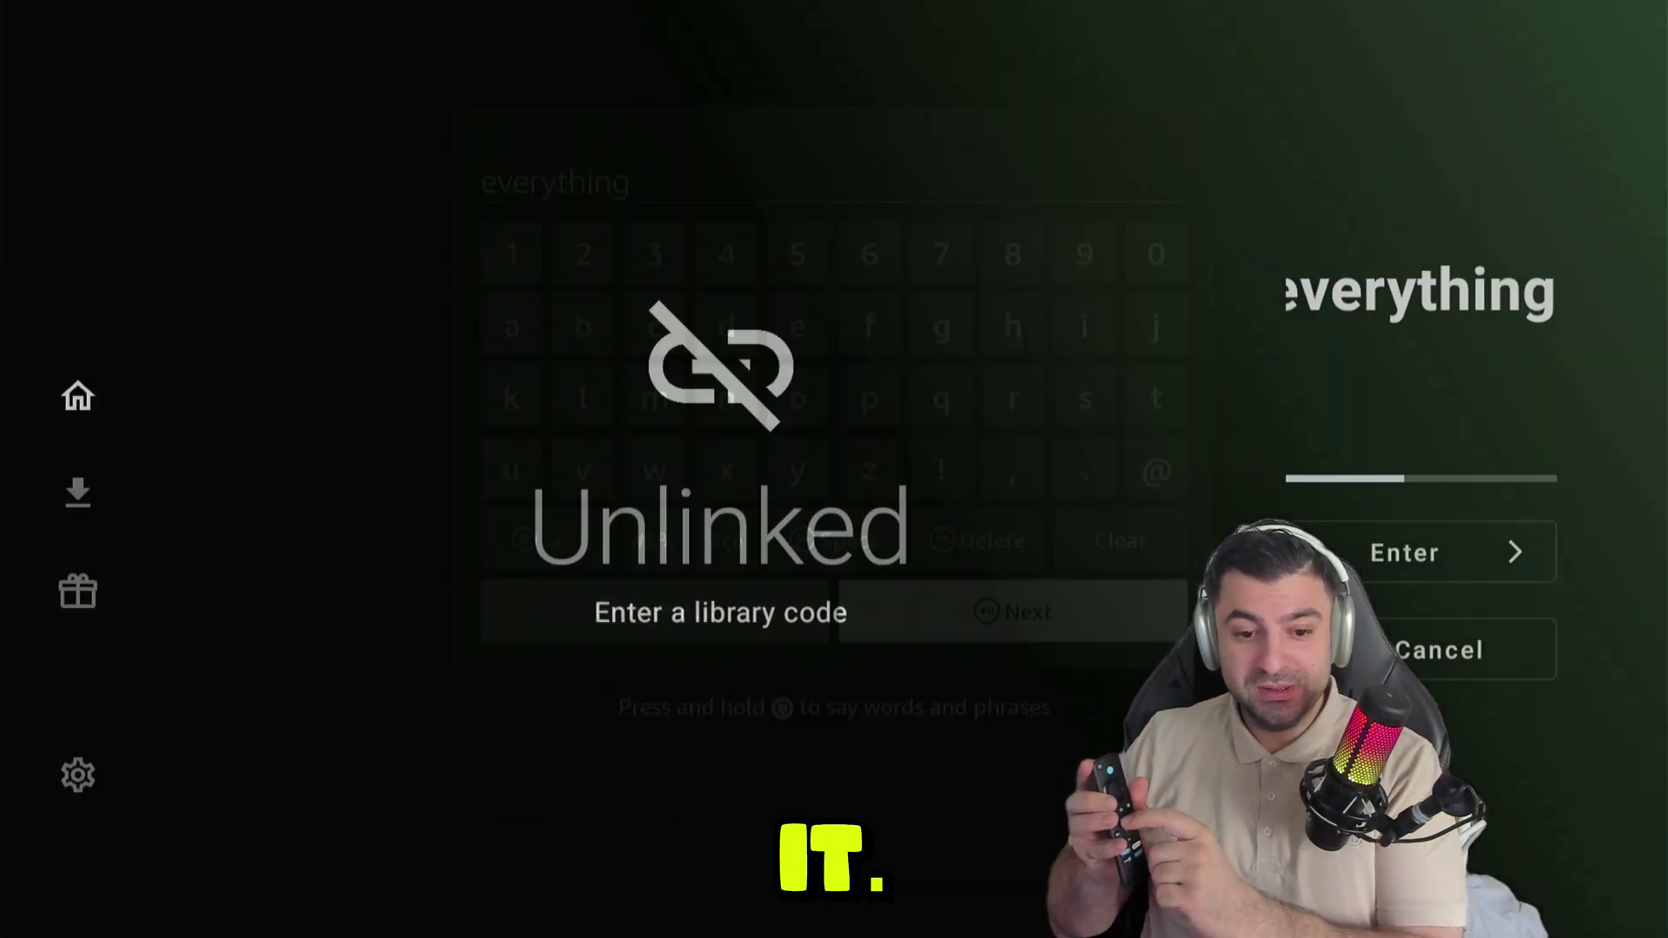